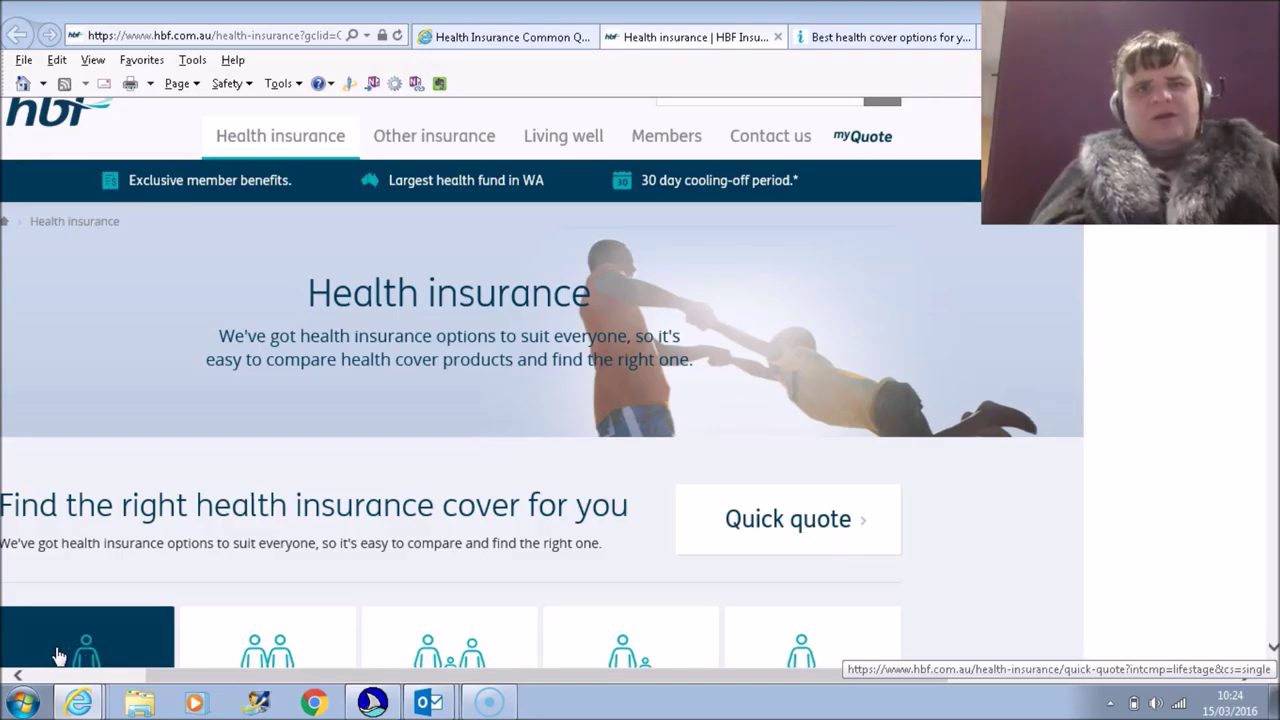
Step: Scroll the HBF health insurance page back up to its header bar with search and login
{"action": "scroll", "coordinate": [57, 655], "scroll_direction": "up", "scroll_amount": 1}
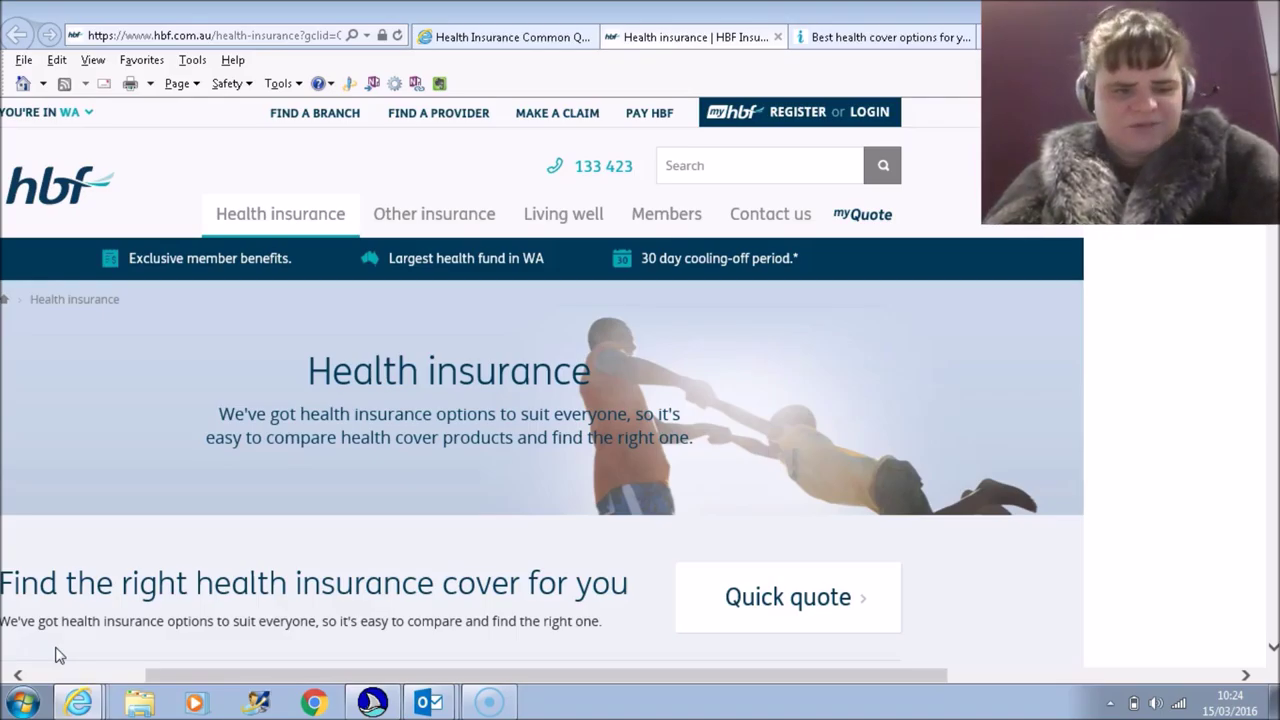
{"action": "key", "text": "Insert+F7"}
{"action": "key", "text": "Down"}
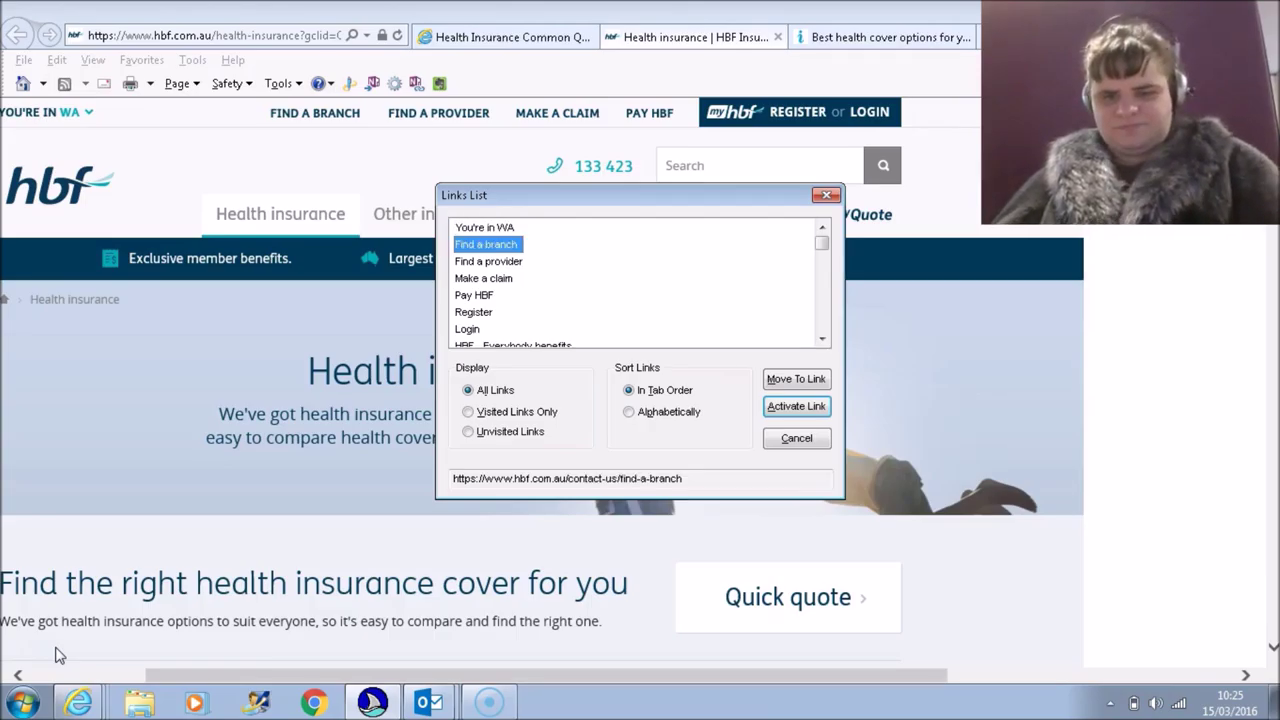
{"action": "key", "text": "Down"}
{"action": "key", "text": "Down"}
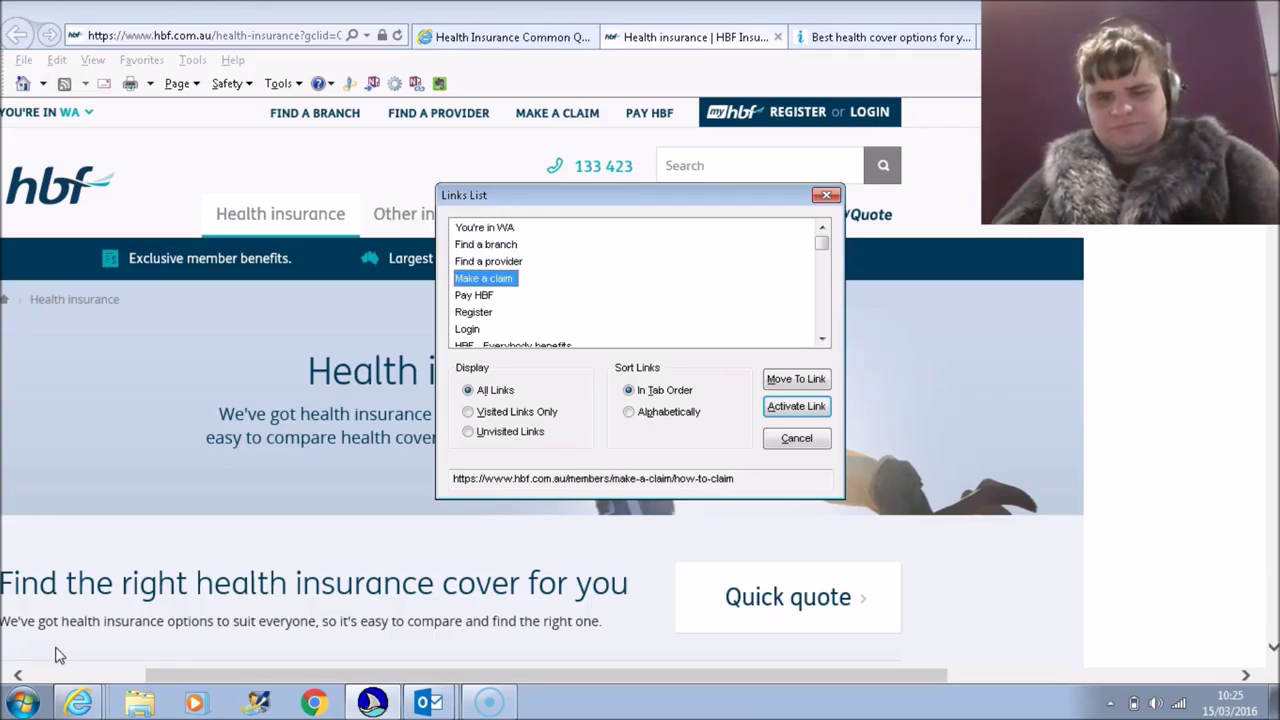
{"action": "key", "text": "Down"}
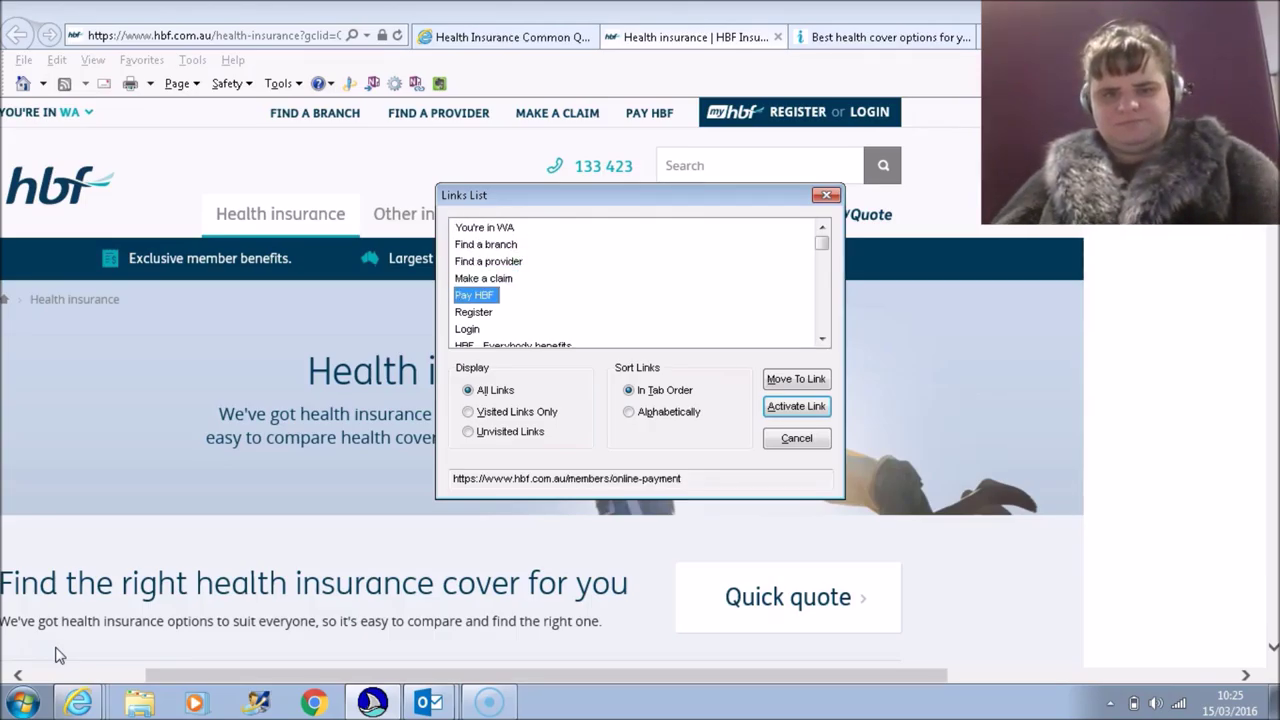
{"action": "key", "text": "f"}
{"action": "key", "text": "f"}
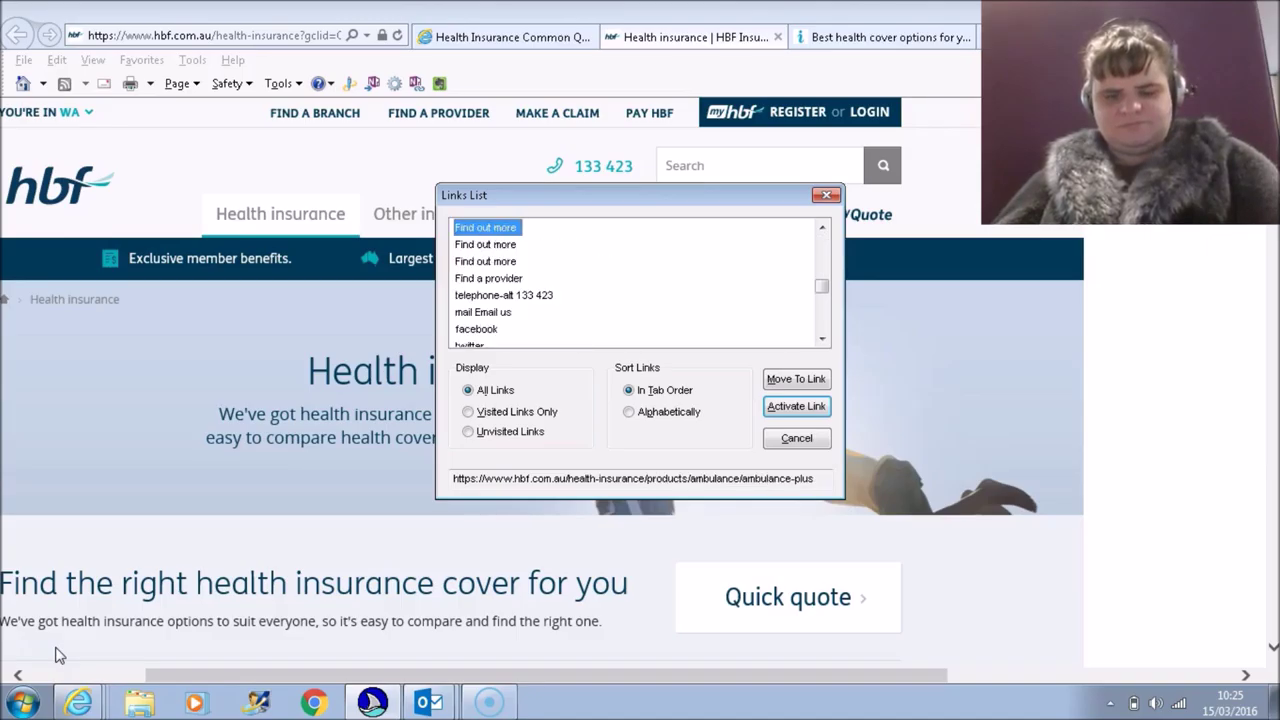
{"action": "key", "text": "f"}
{"action": "key", "text": "f"}
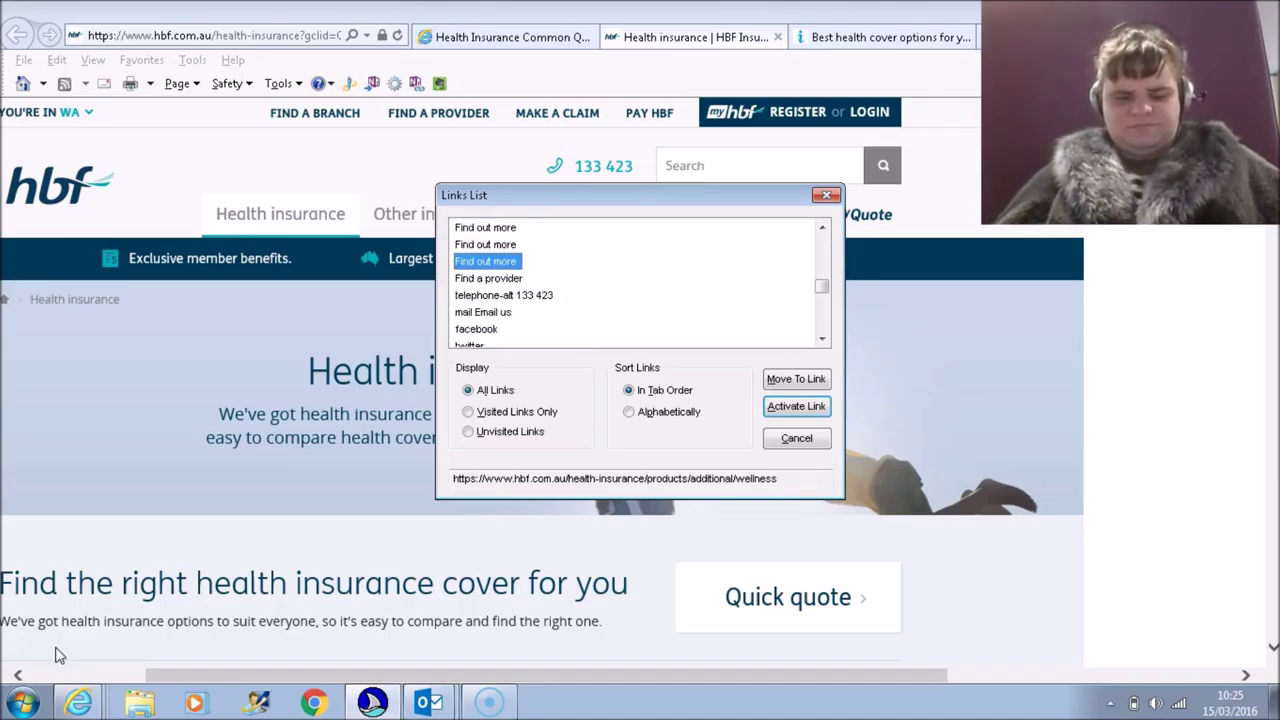
{"action": "key", "text": "Down"}
{"action": "key", "text": "Down"}
{"action": "key", "text": "Up"}
{"action": "key", "text": "Up"}
{"action": "key", "text": "Up"}
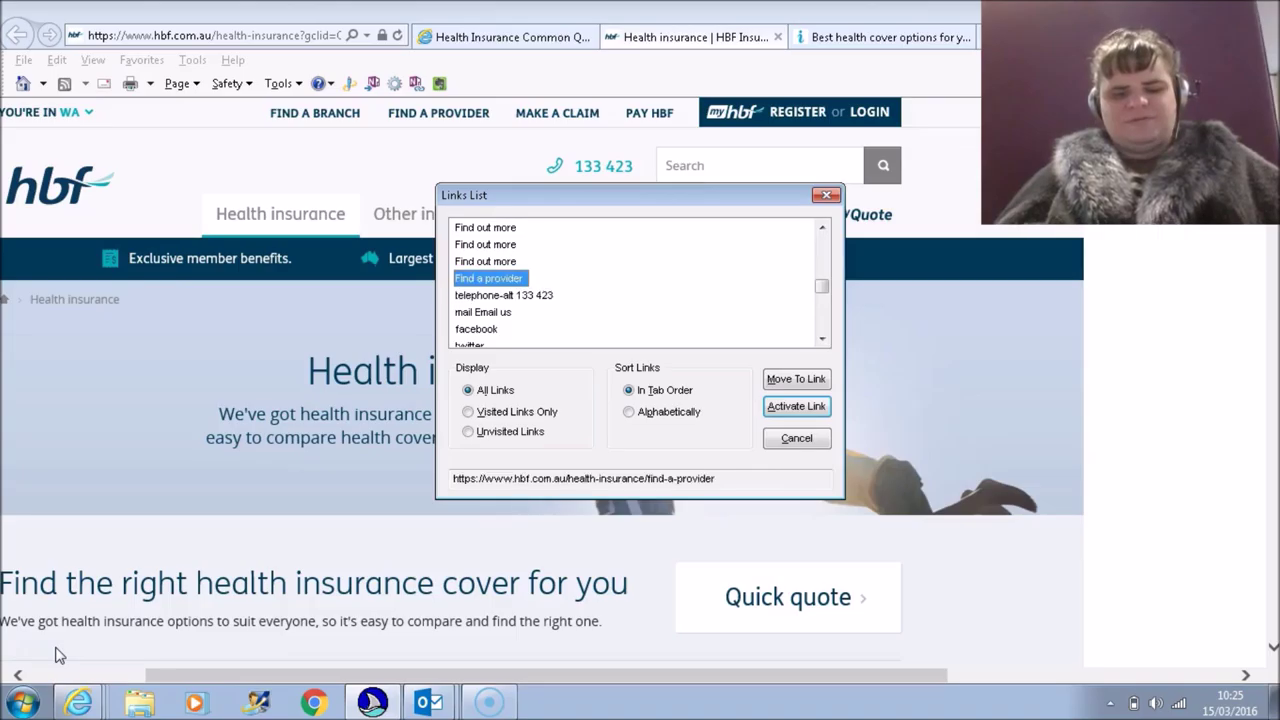
{"action": "key", "text": "Up"}
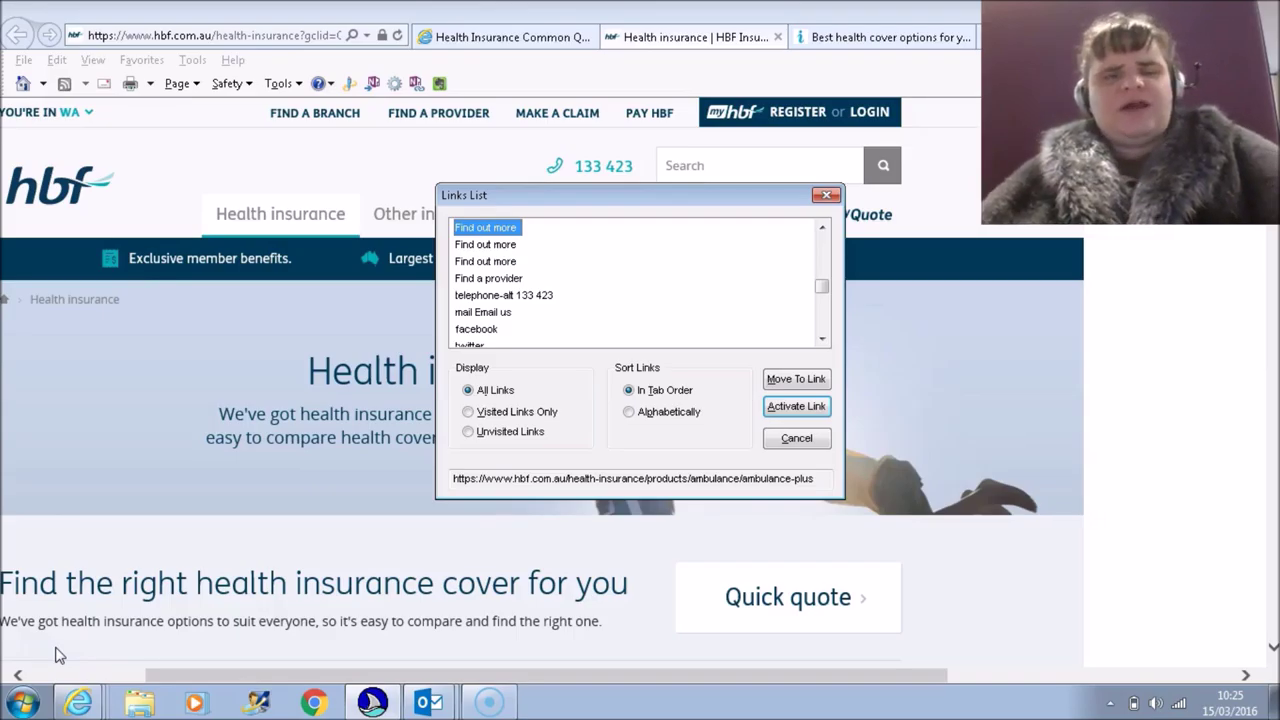
Step: Close the JAWS Links List and bring up the form-field list with Insert+F5
{"action": "key", "text": "Escape"}
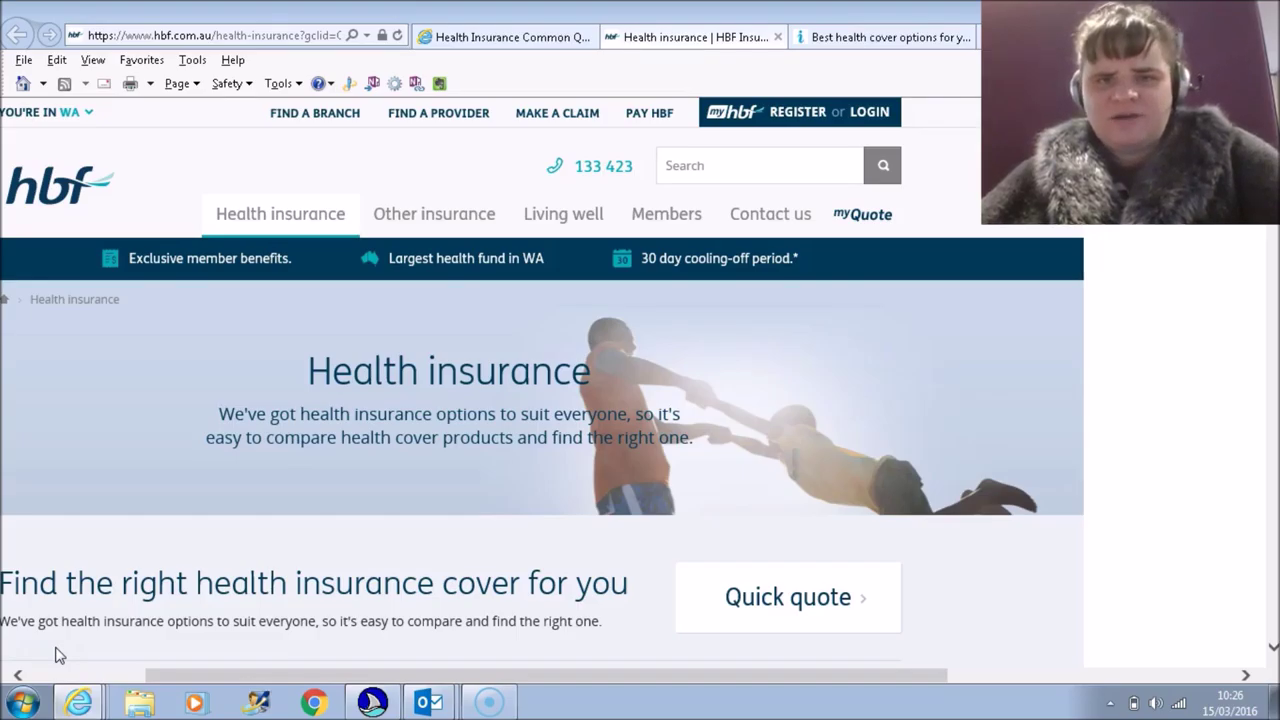
{"action": "key", "text": "Insert+F5"}
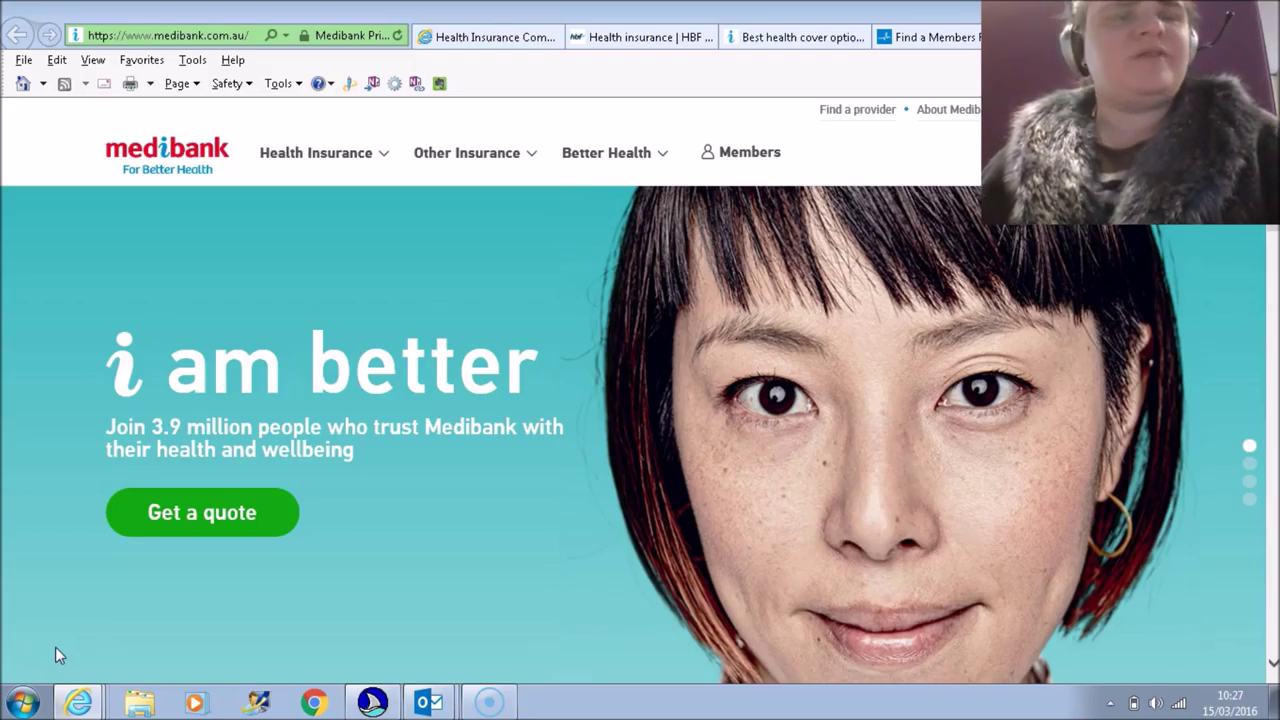
Step: Browse the Medibank Heading List from Find the right health cover to Corporate Health Cover, then close it
{"action": "key", "text": "Insert+F6"}
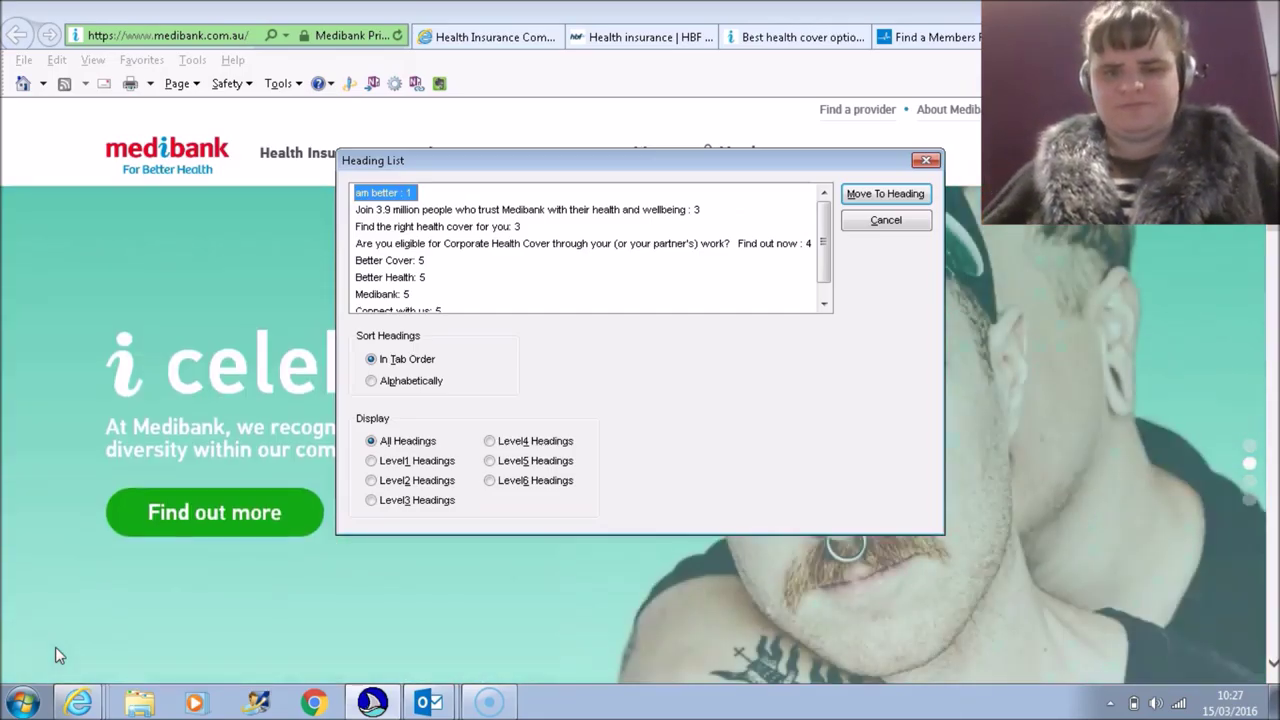
{"action": "key", "text": "Down"}
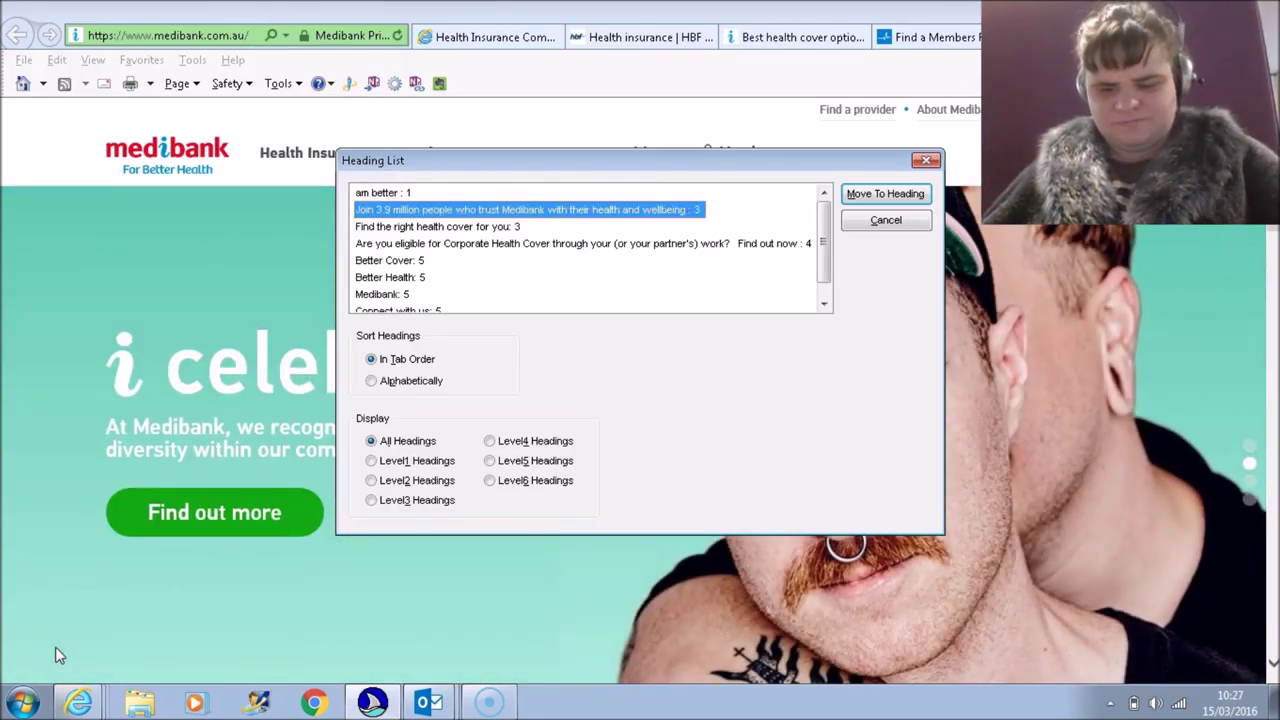
{"action": "key", "text": "Up"}
{"action": "key", "text": "Down"}
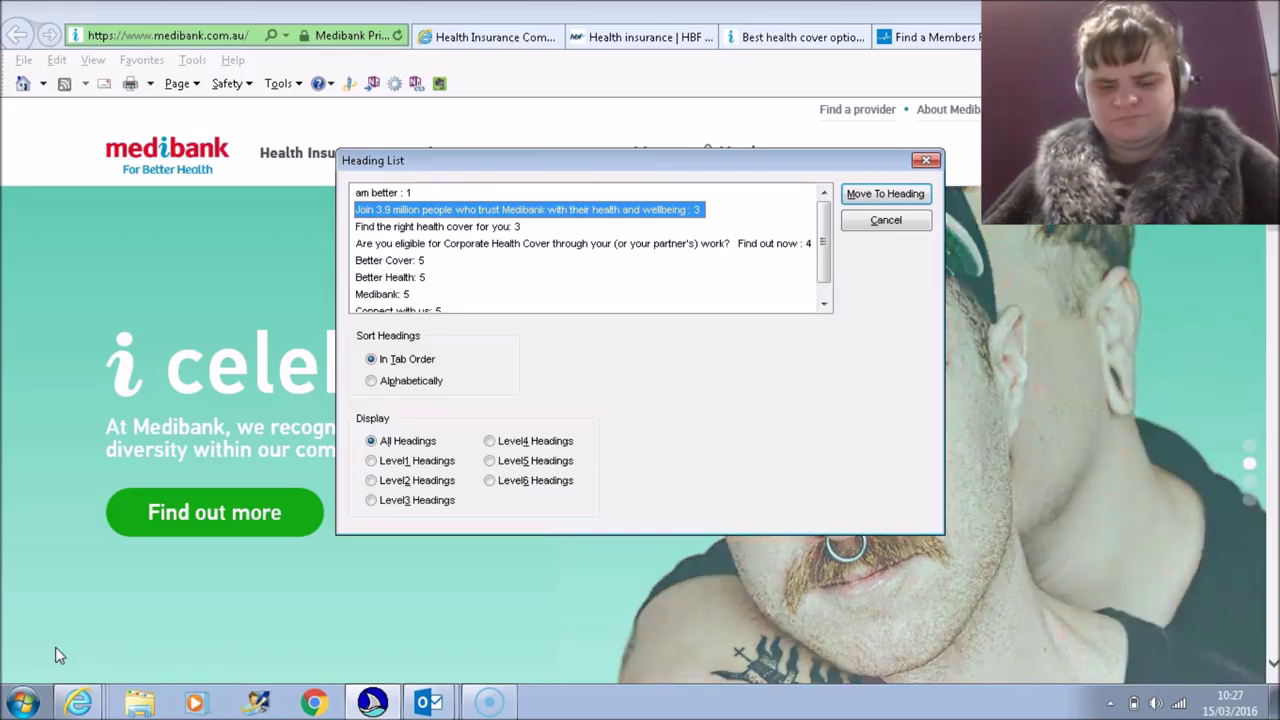
{"action": "key", "text": "Down"}
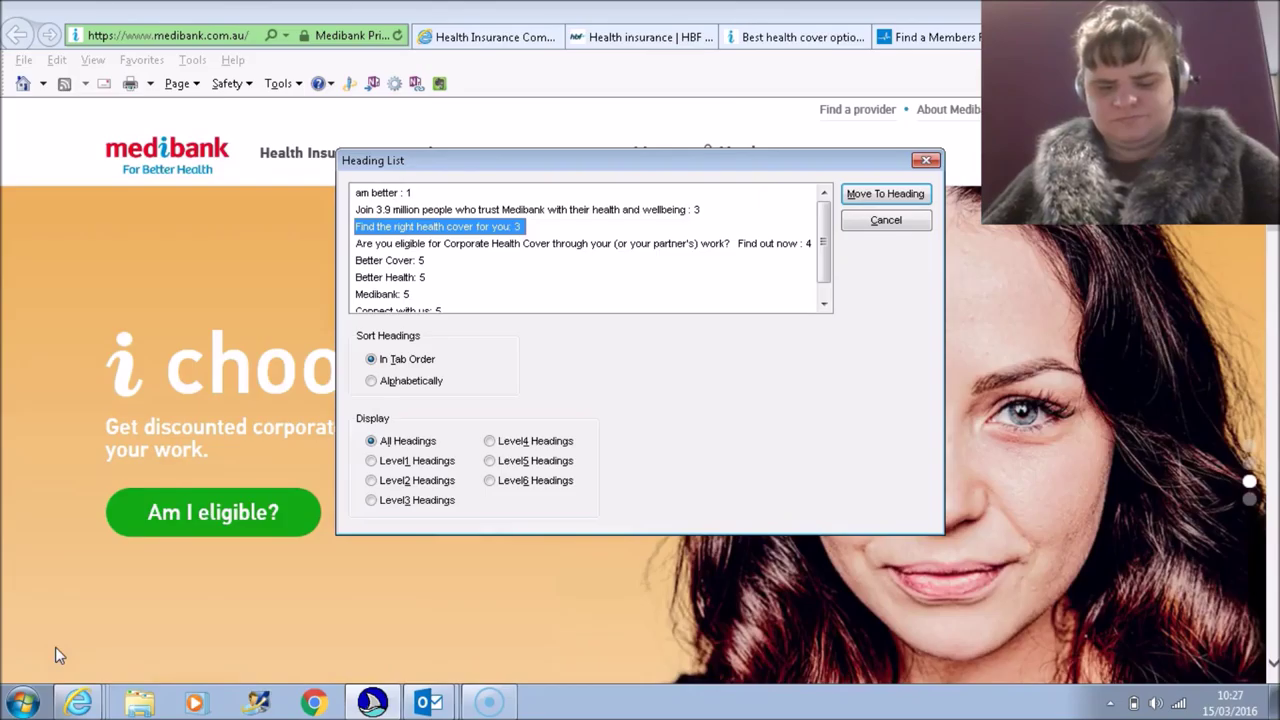
{"action": "key", "text": "Down"}
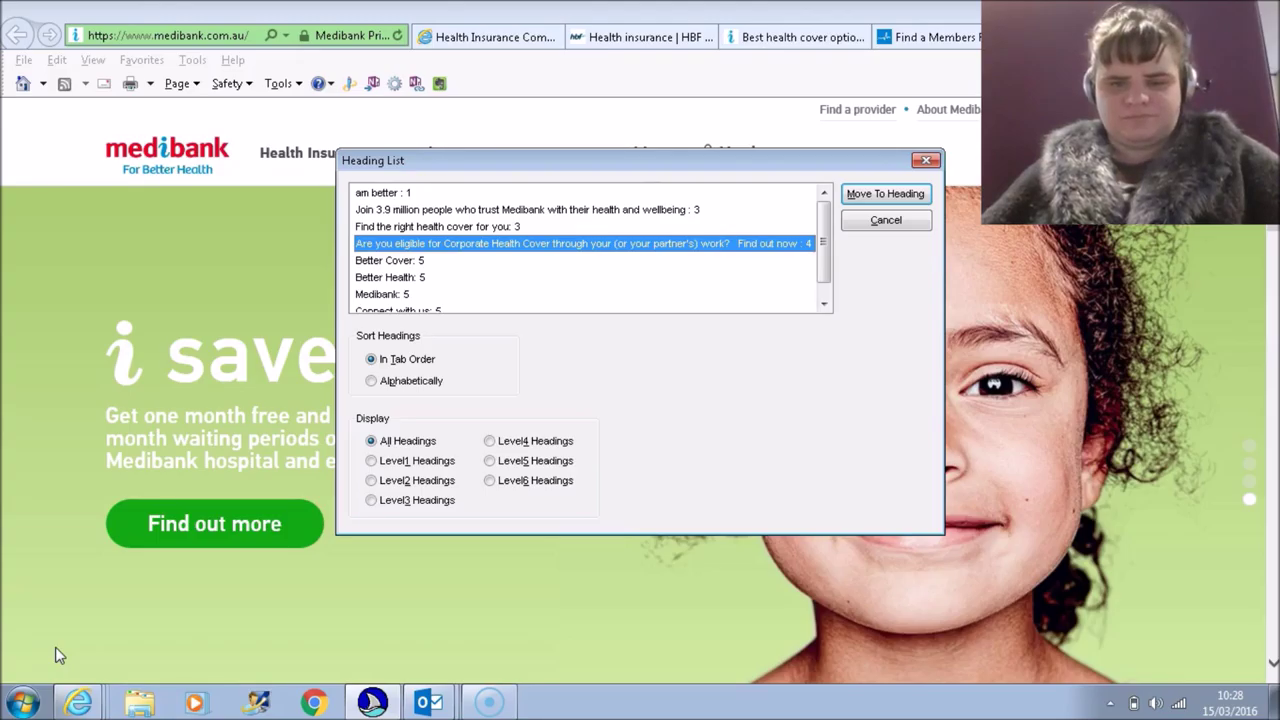
{"action": "key", "text": "Return"}
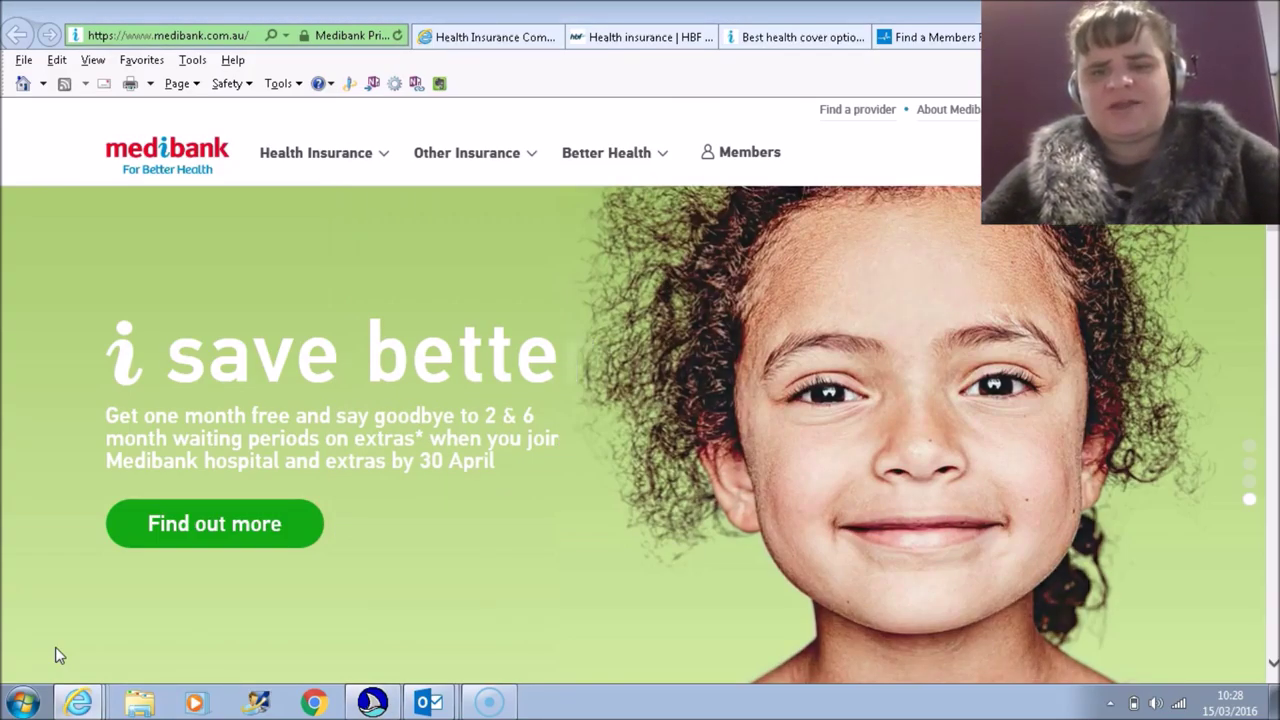
Step: Follow the Get a quote link, then review the form fields: My age, My name, phone, Find cover
{"action": "key", "text": "Insert+F7"}
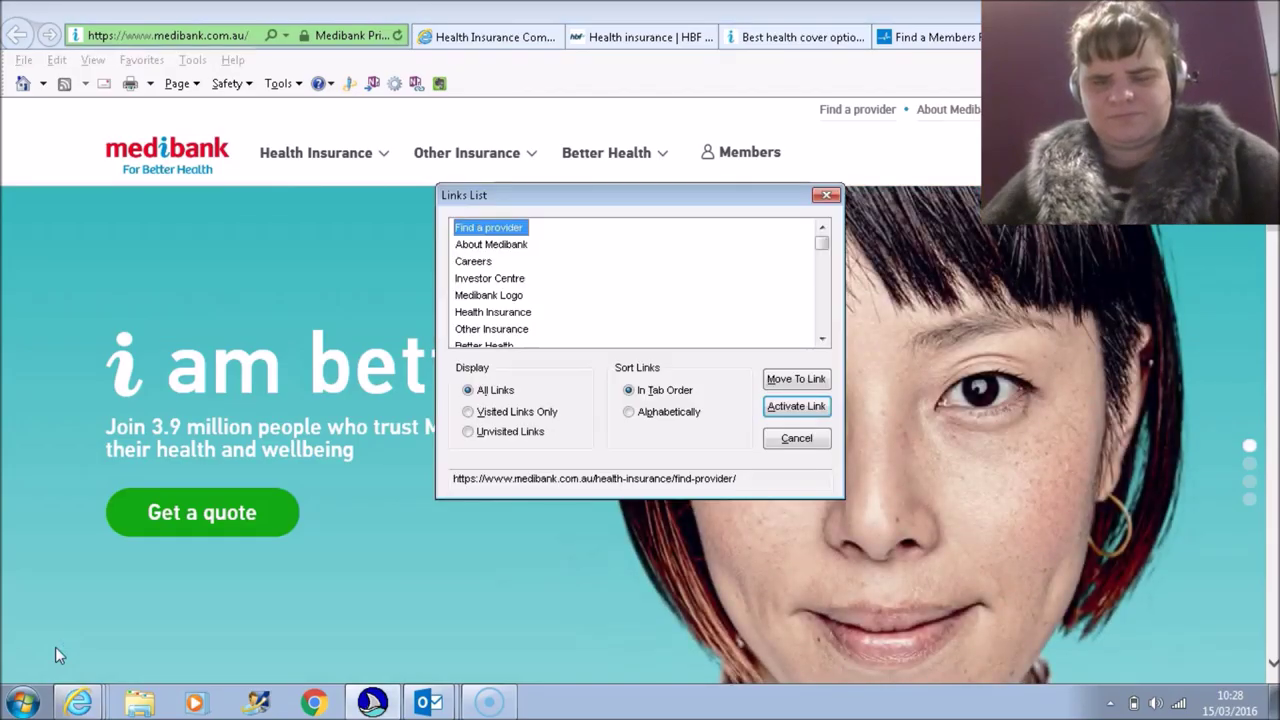
{"action": "key", "text": "Return"}
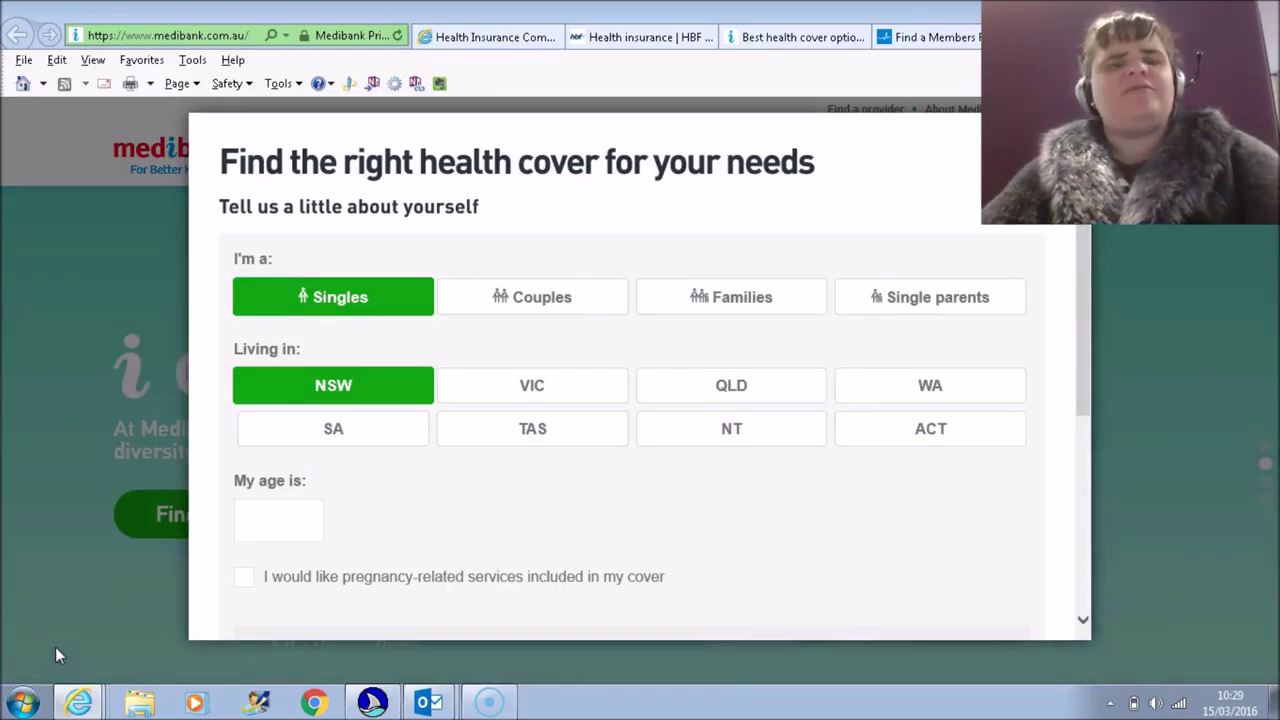
{"action": "key", "text": "Insert+F5"}
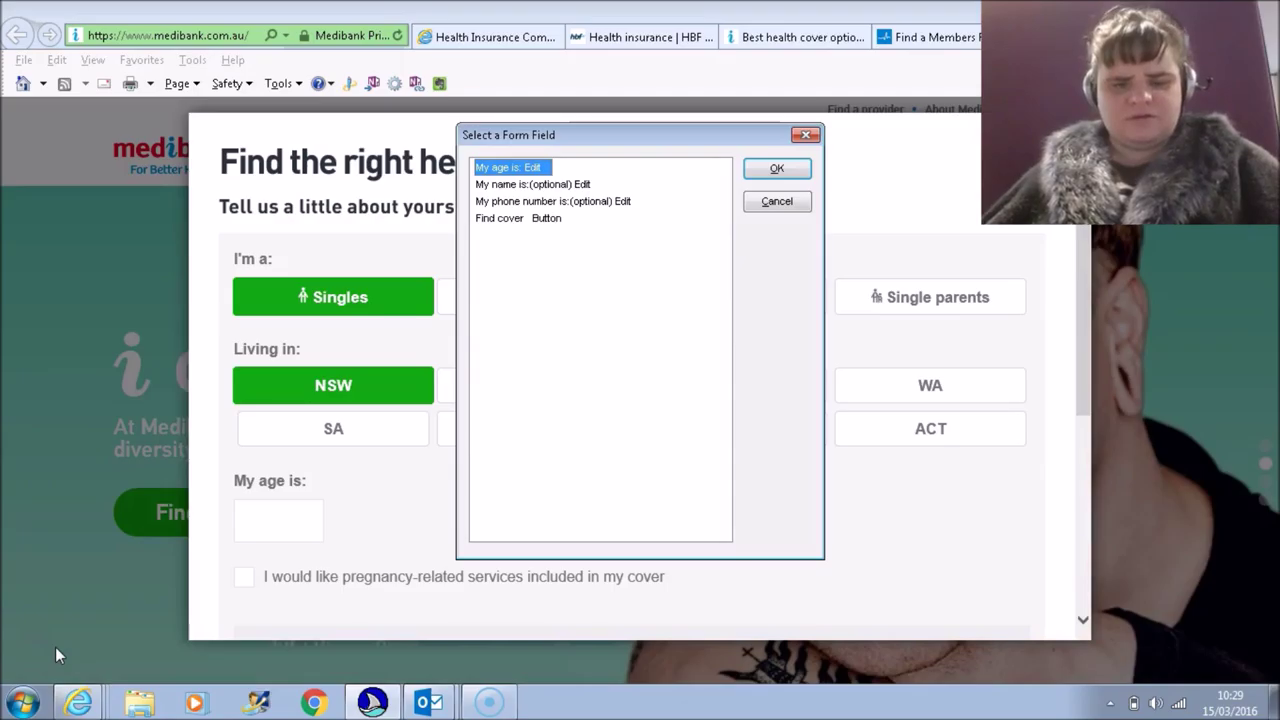
{"action": "key", "text": "Down"}
{"action": "key", "text": "Up"}
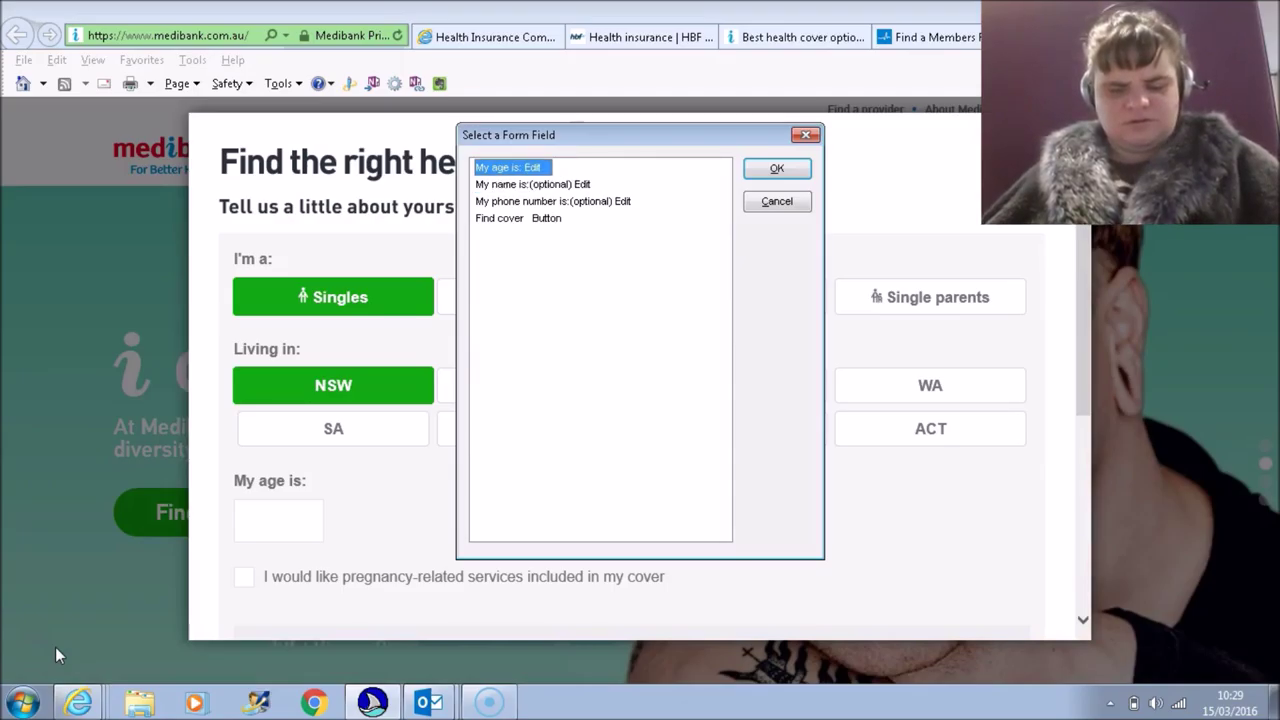
{"action": "key", "text": "Down"}
{"action": "key", "text": "Down"}
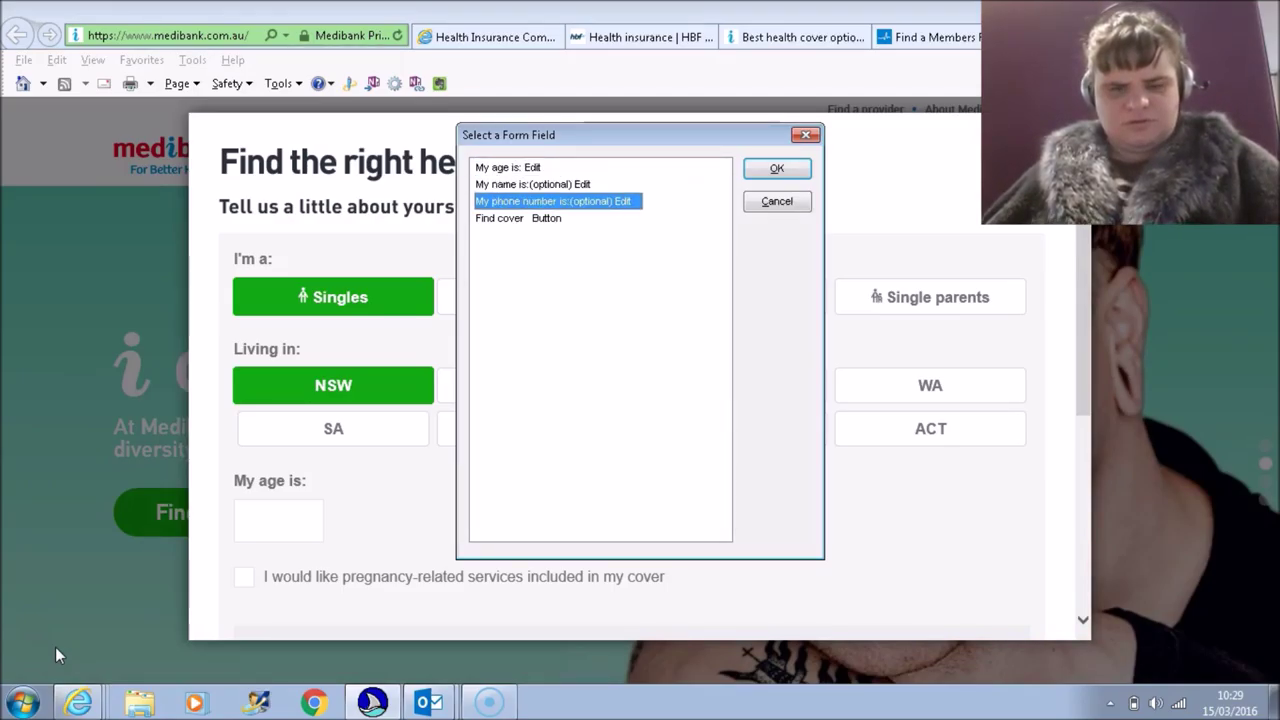
{"action": "key", "text": "Down"}
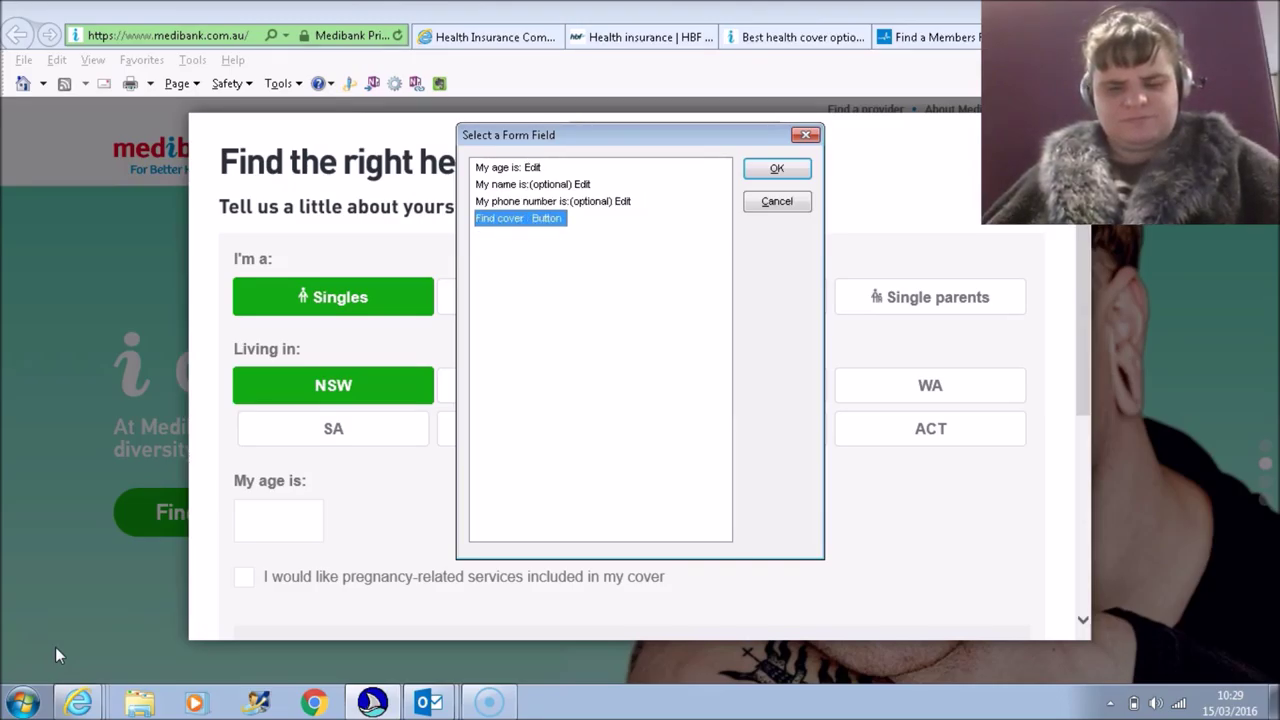
{"action": "key", "text": "Return"}
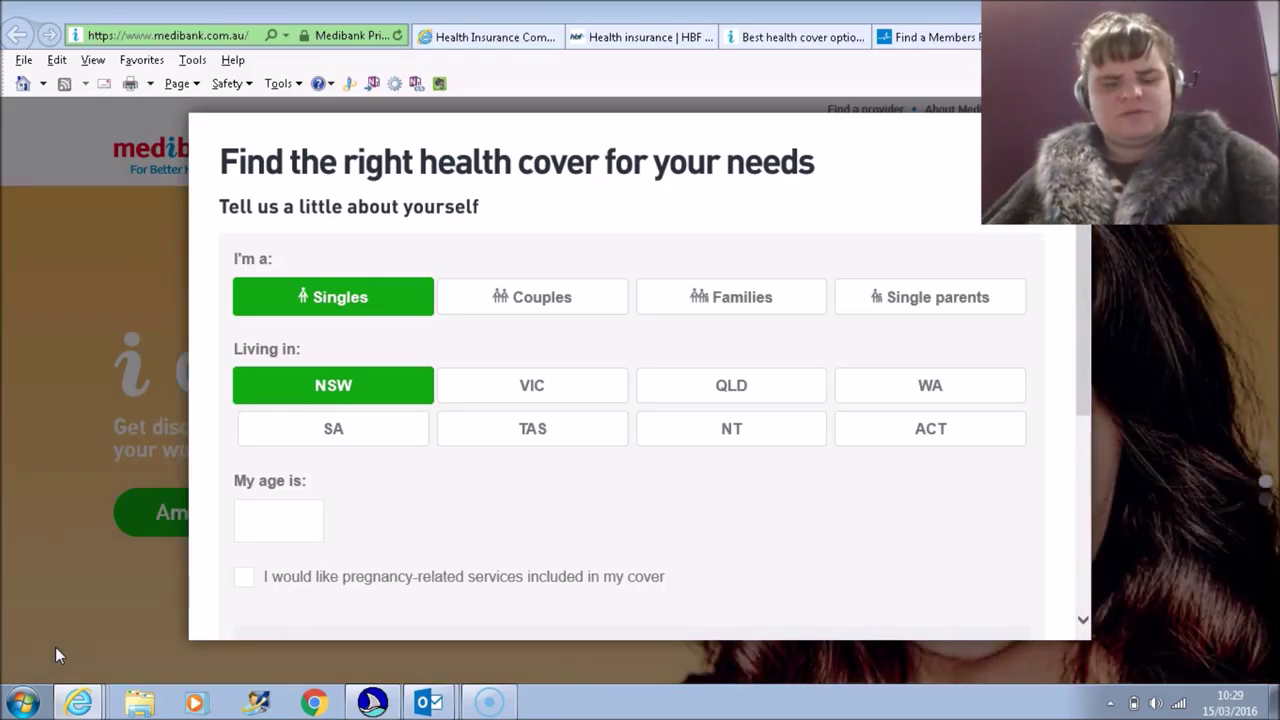
Step: Enter age 34 and name 'test' in the Medibank quote form, leaving the phone field empty
{"action": "key", "text": "Insert+F5"}
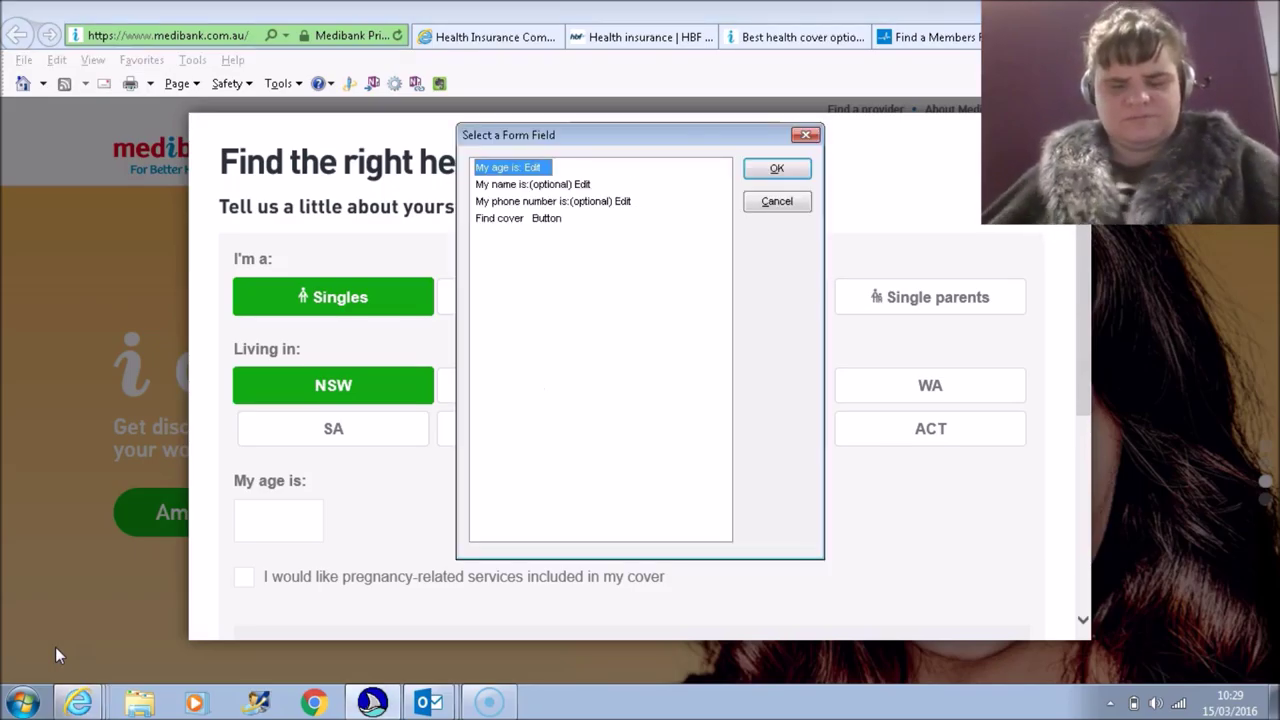
{"action": "key", "text": "Down"}
{"action": "key", "text": "Up"}
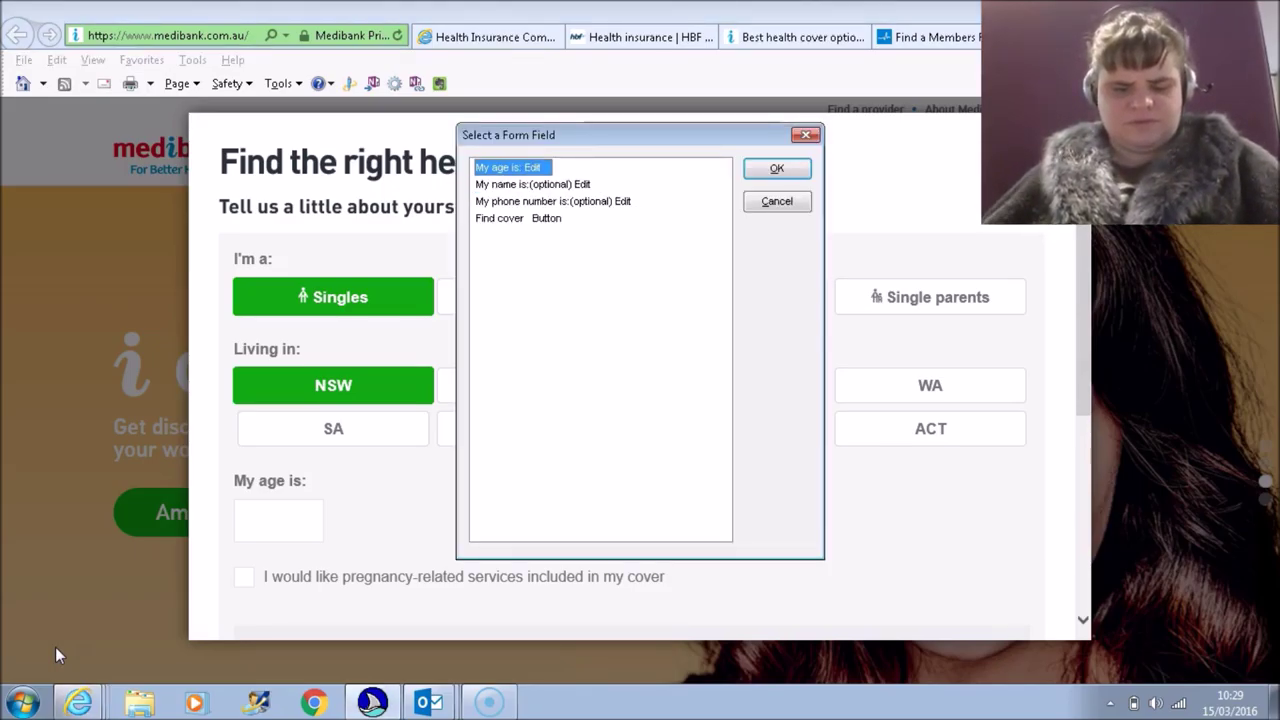
{"action": "key", "text": "Return"}
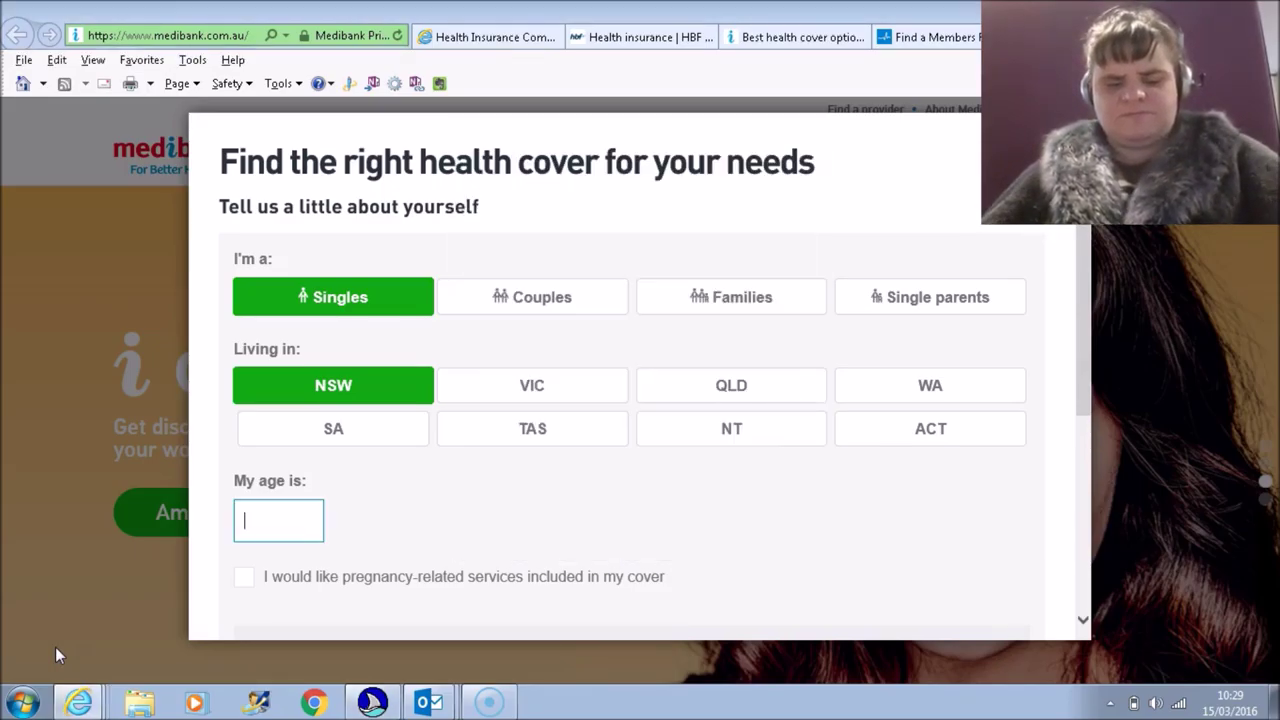
{"action": "type", "text": "34"}
{"action": "key", "text": "Tab"}
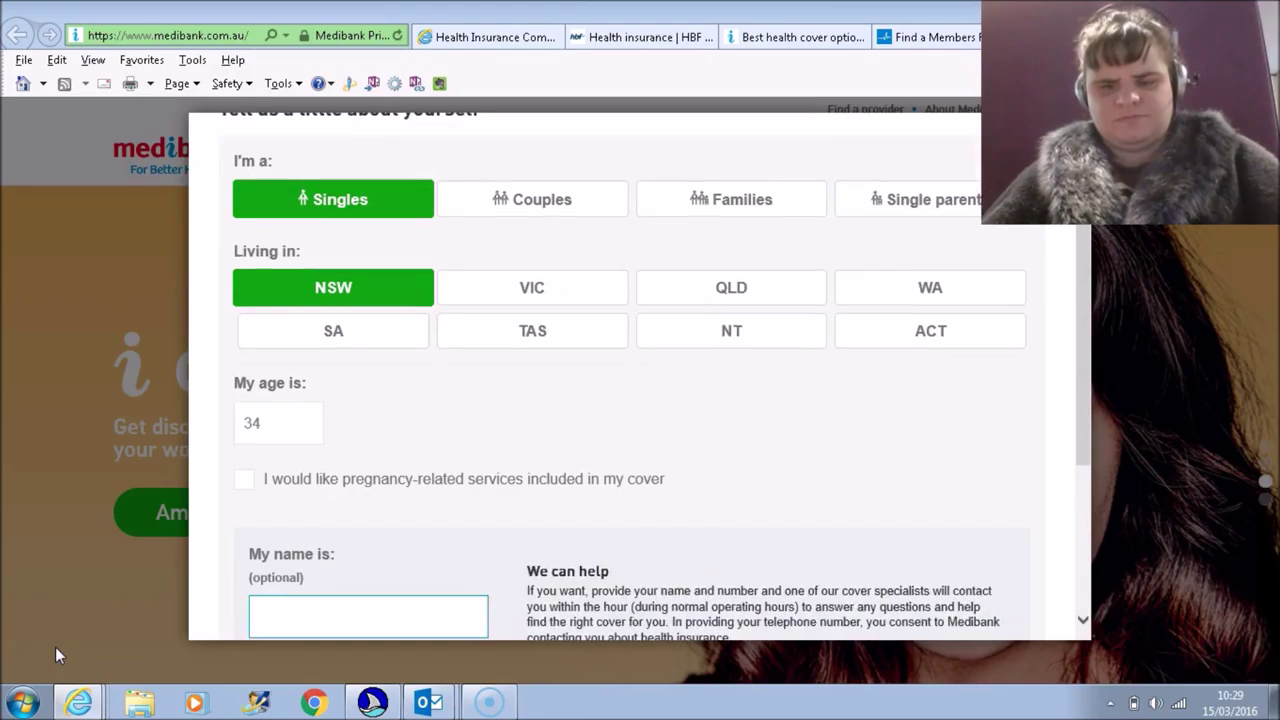
{"action": "type", "text": "test"}
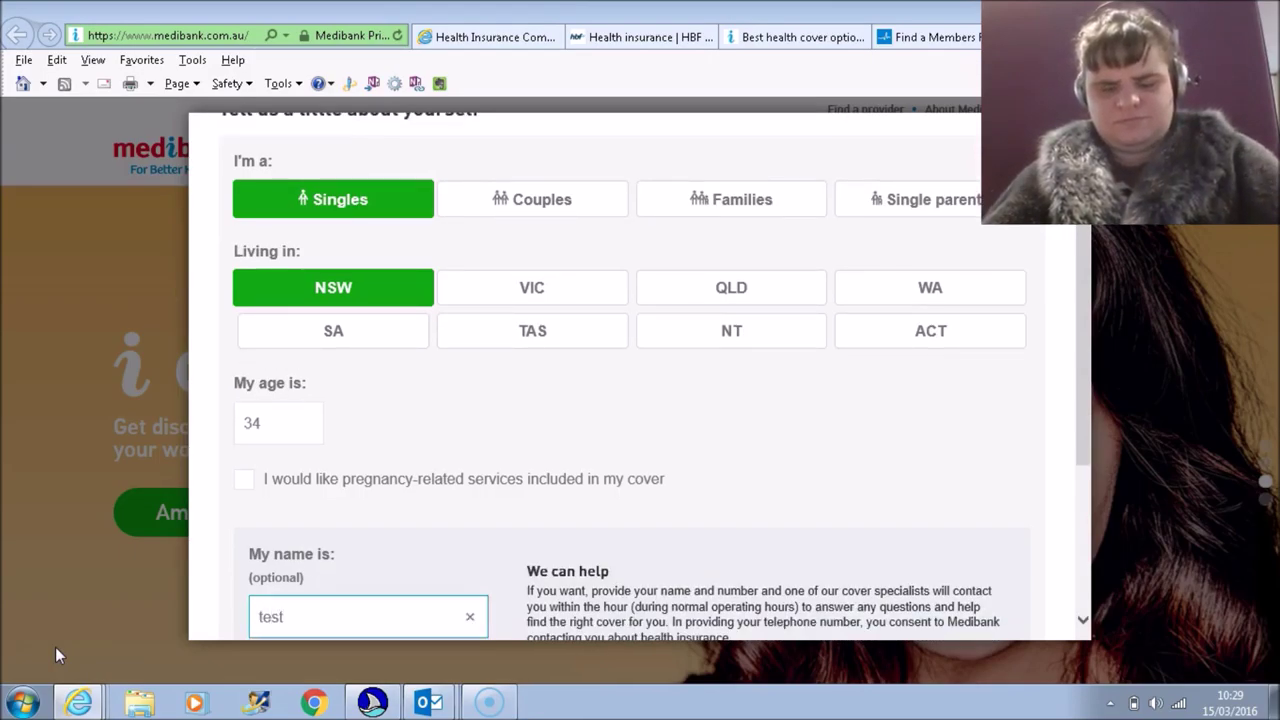
{"action": "key", "text": "Tab"}
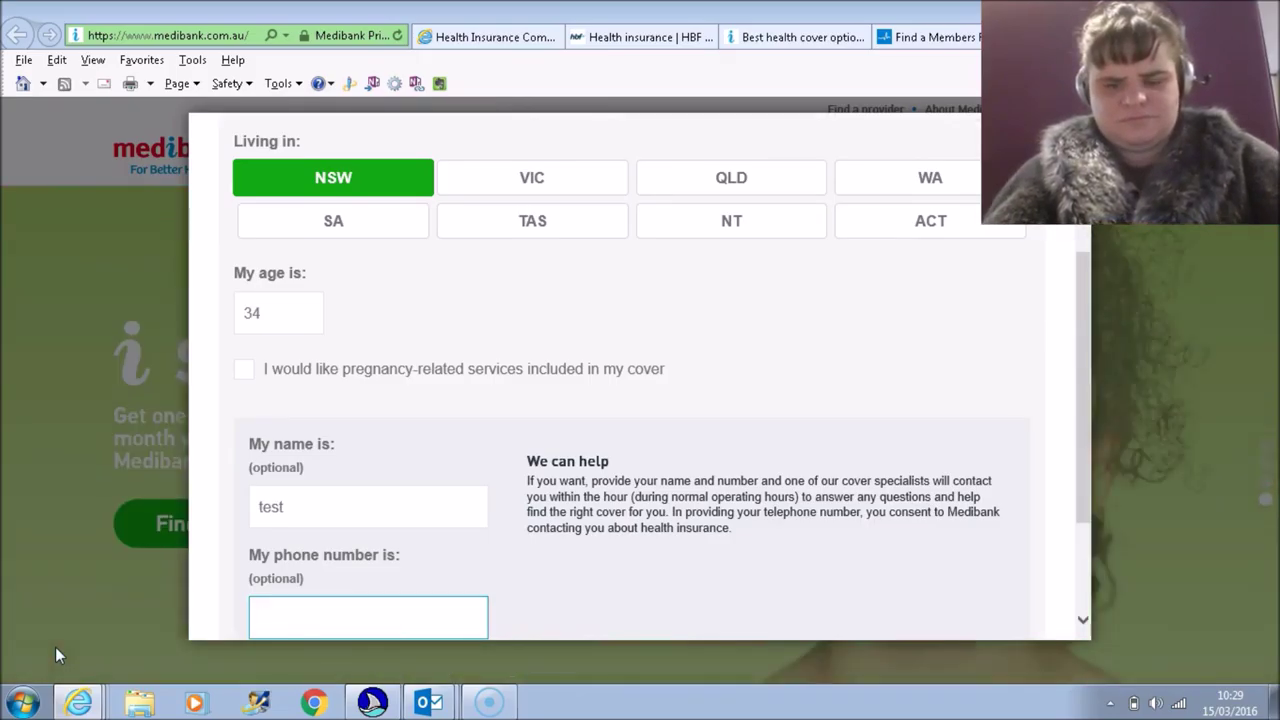
{"action": "key", "text": "Tab"}
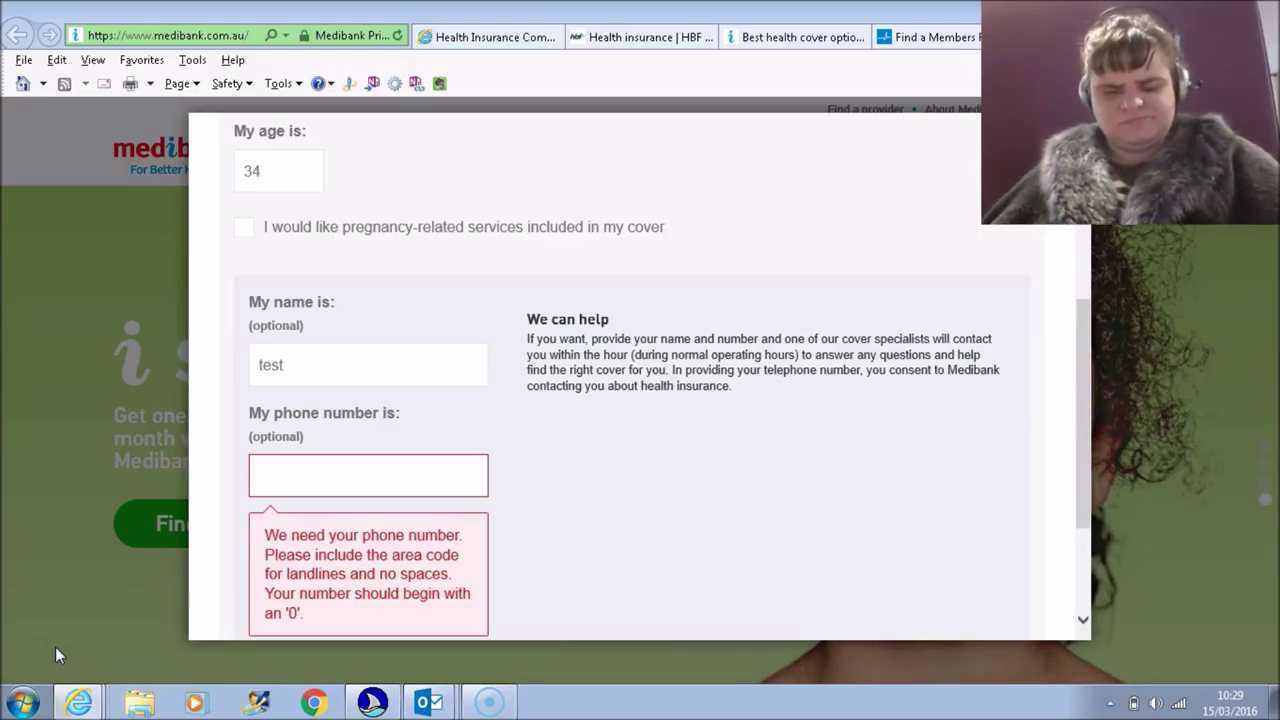
{"action": "key", "text": "Tab"}
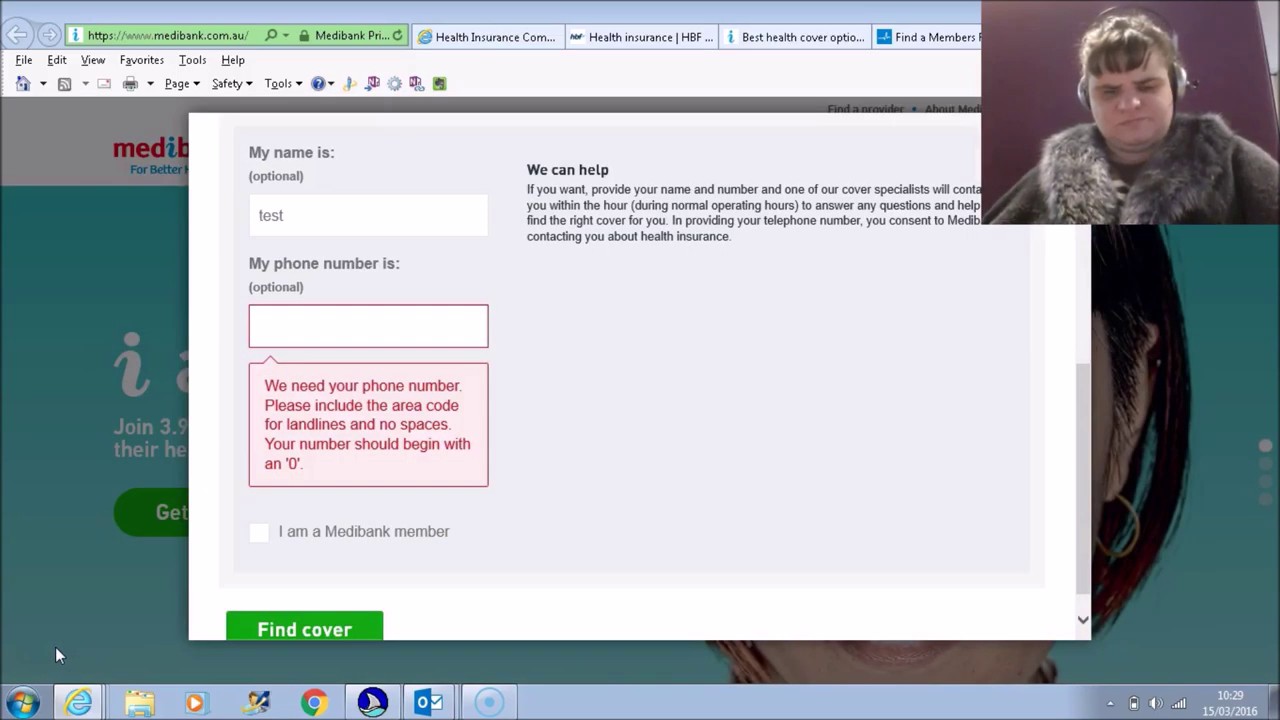
Step: List the Medibank quote form's fields to My name is, then leave for the Bupa home page
{"action": "key", "text": "Insert+F5"}
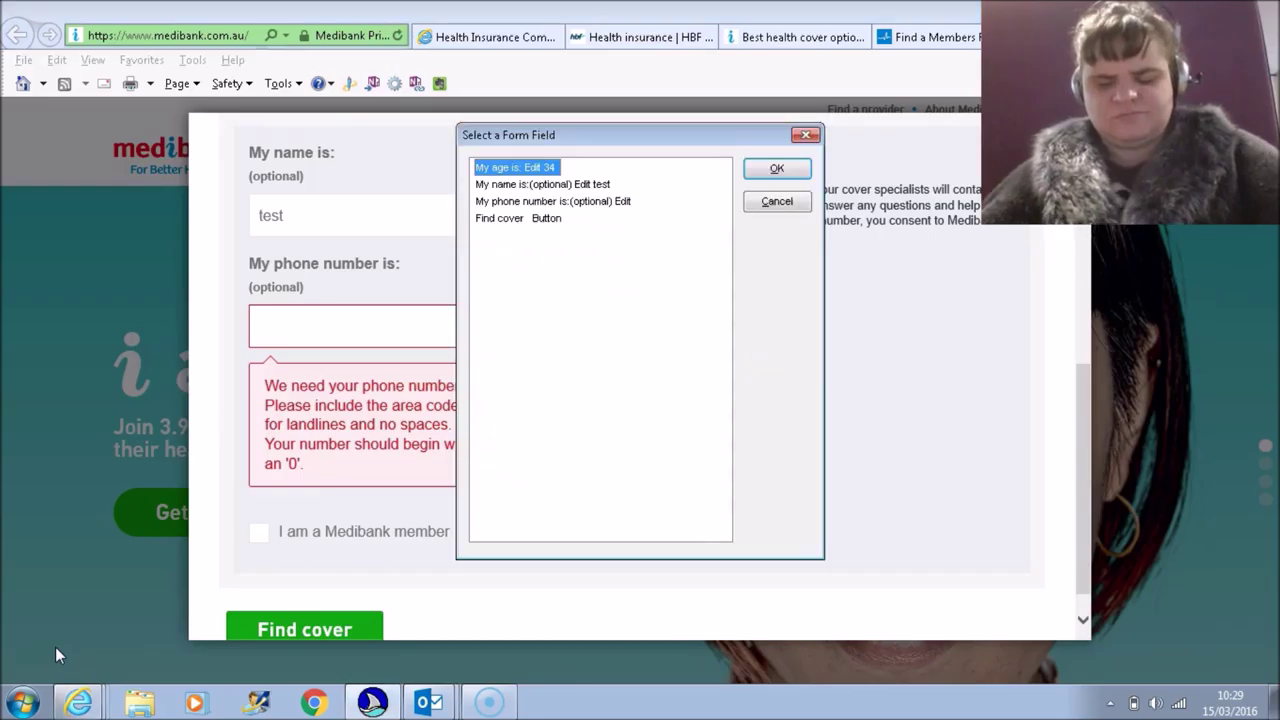
{"action": "key", "text": "Down"}
{"action": "key", "text": "Down"}
{"action": "key", "text": "Down"}
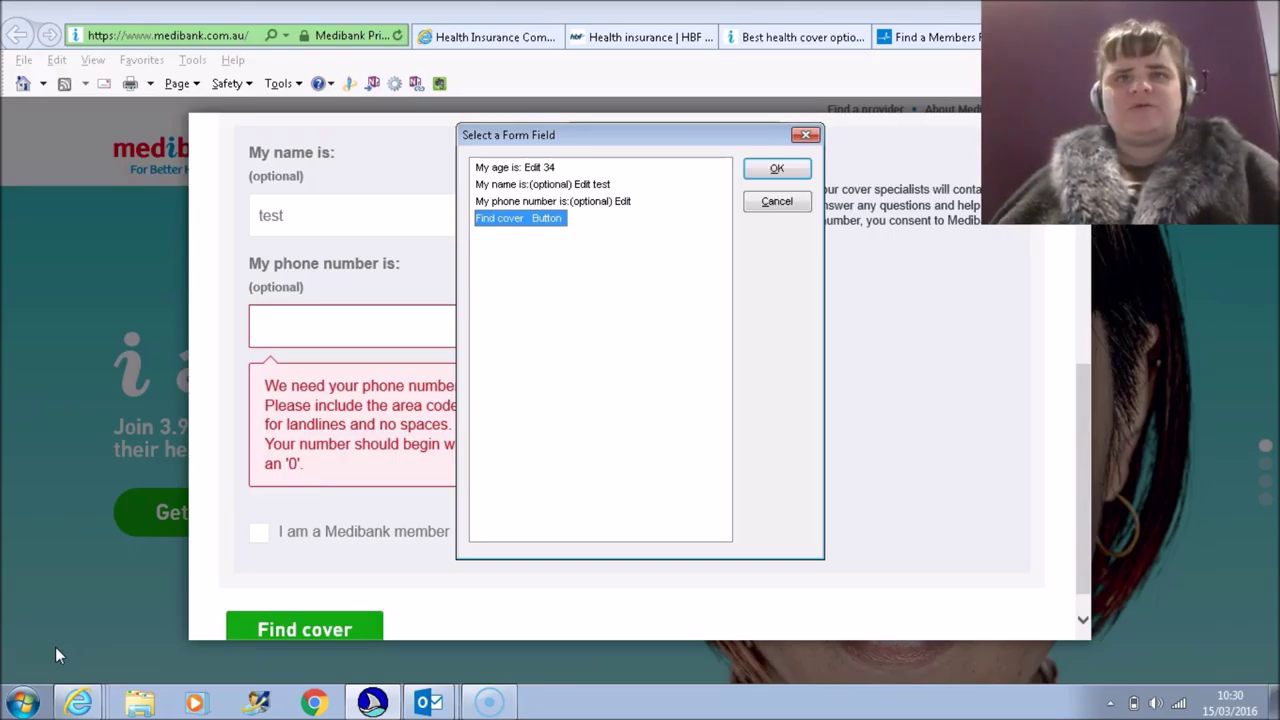
{"action": "key", "text": "Escape"}
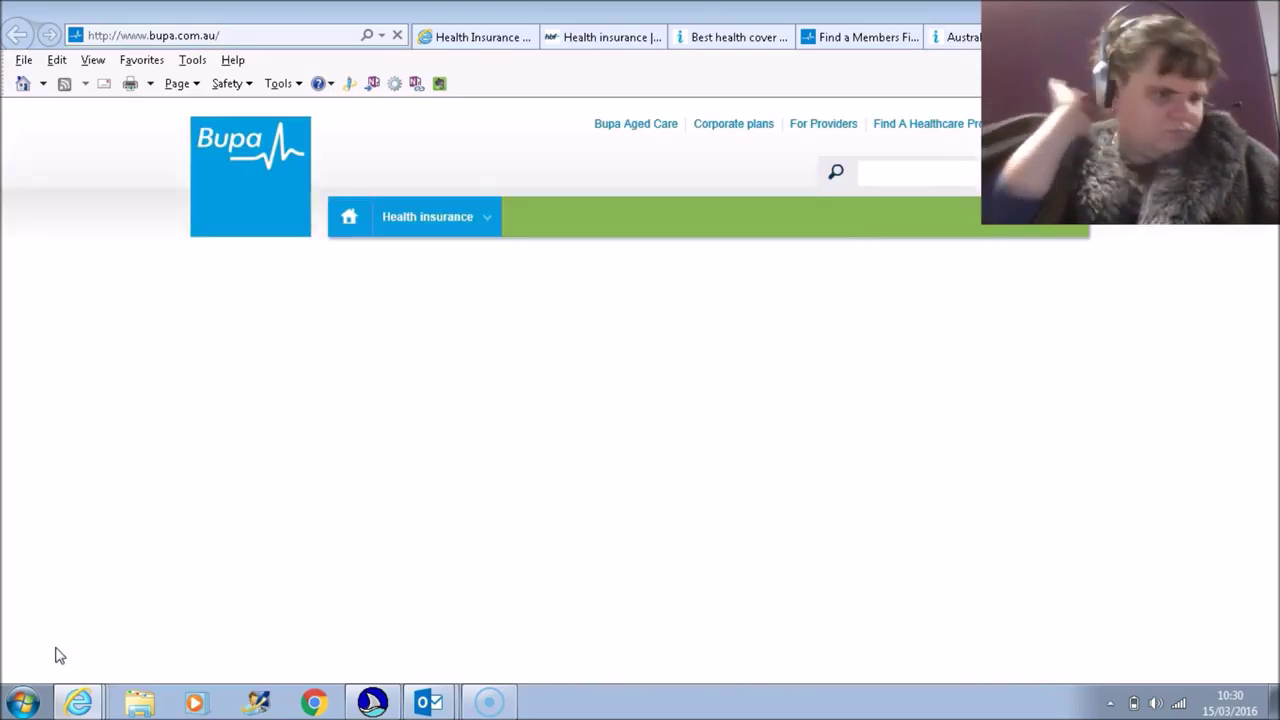
Step: Activate Bupa's 'Get a quick quote' link from the JAWS Links List
{"action": "scroll", "coordinate": [56, 655], "scroll_direction": "down", "scroll_amount": 2}
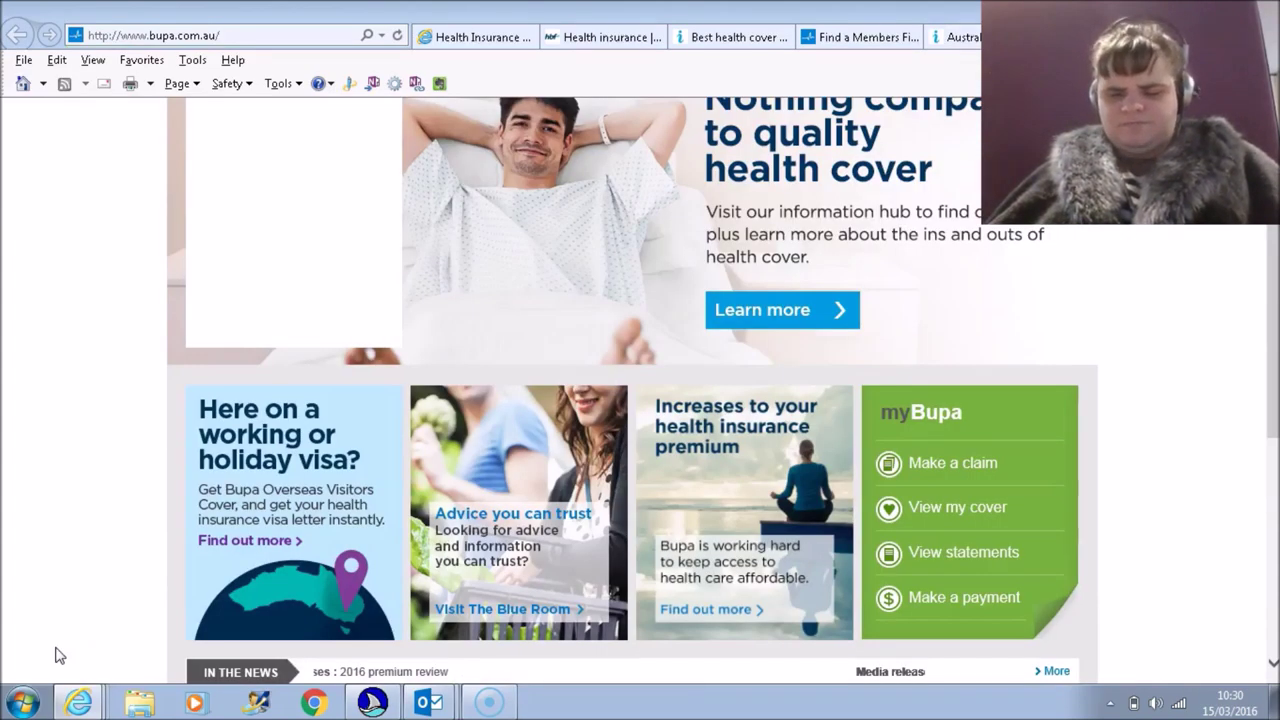
{"action": "scroll", "coordinate": [56, 655], "scroll_direction": "up", "scroll_amount": 2}
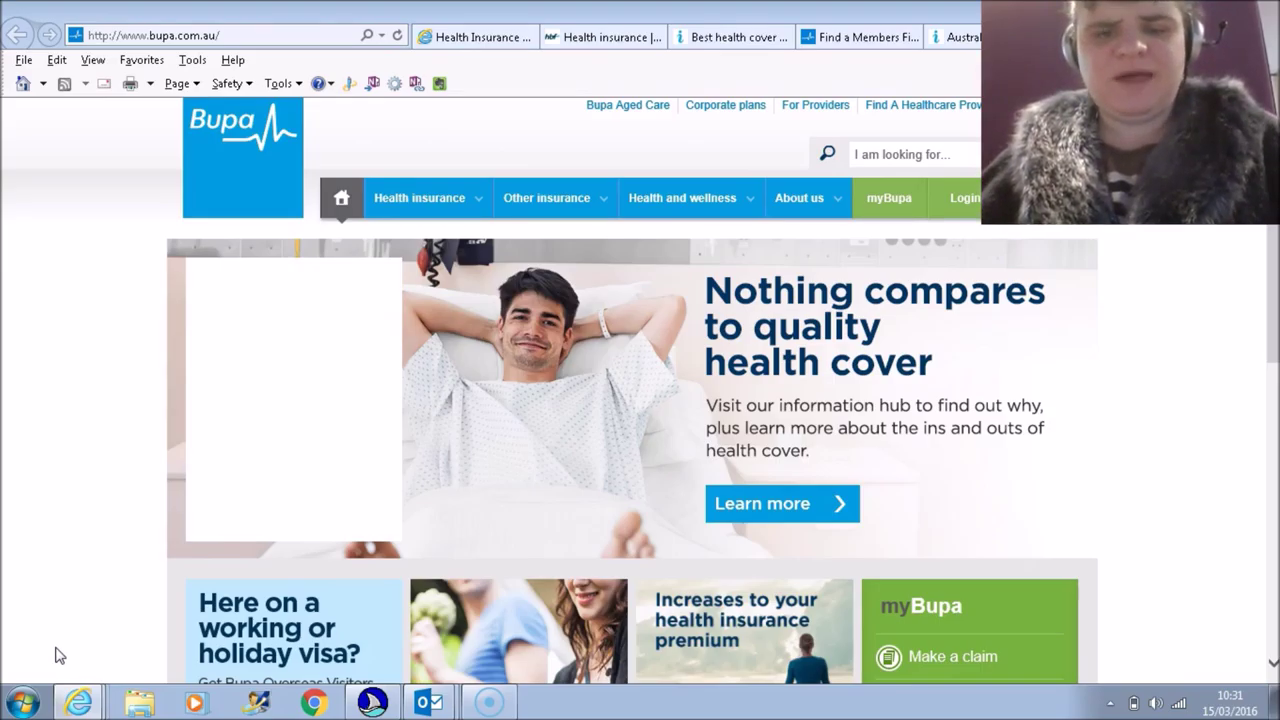
{"action": "key", "text": "Insert+F7"}
{"action": "key", "text": "g"}
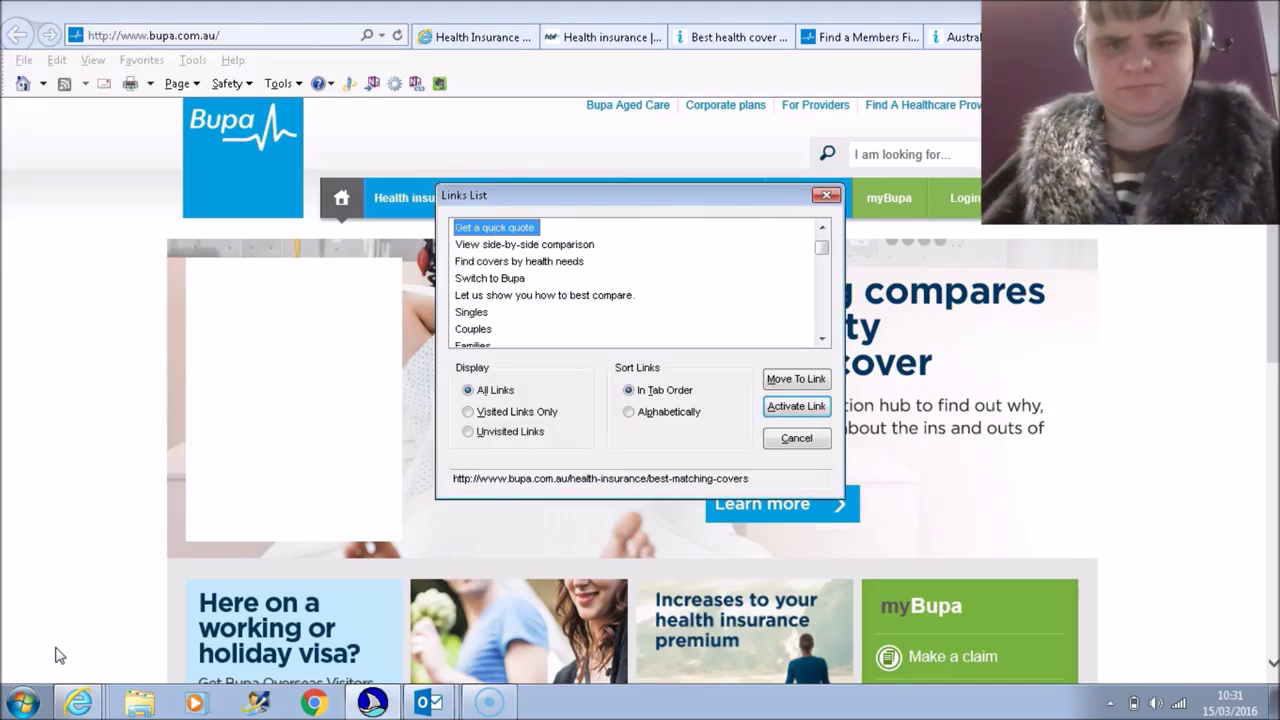
{"action": "key", "text": "Return"}
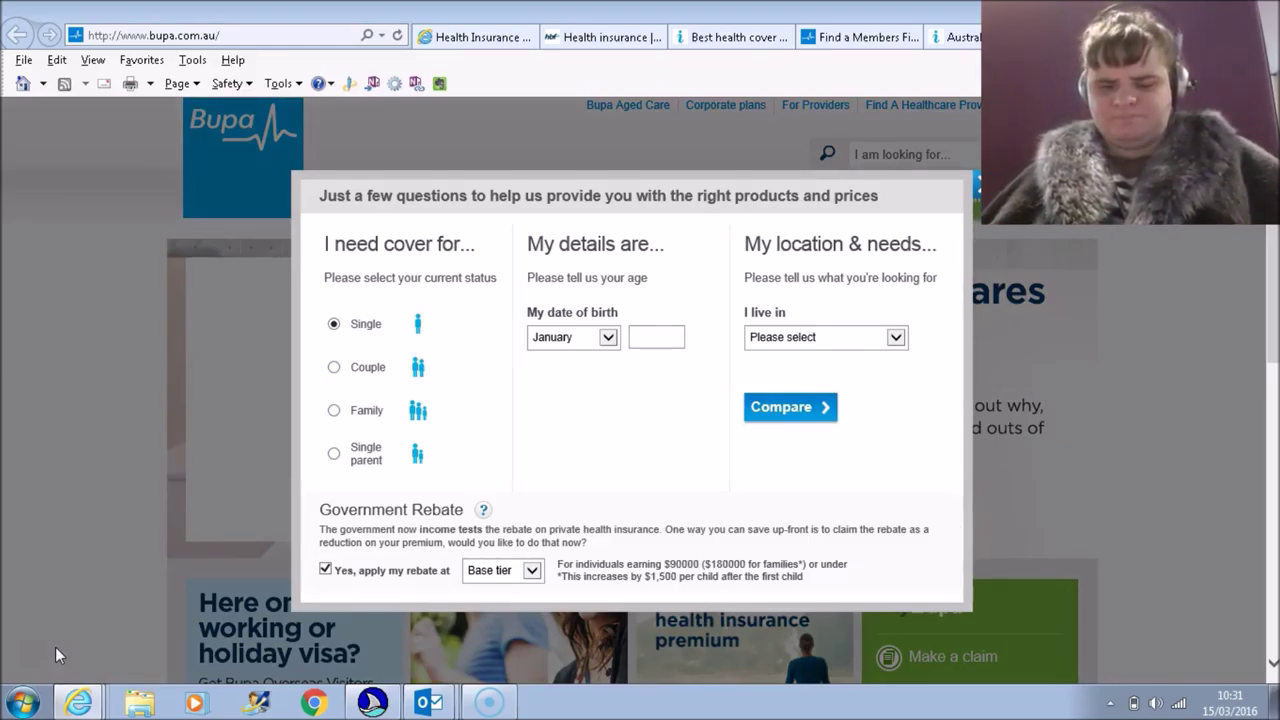
{"action": "key", "text": "insert+F5"}
{"action": "key", "text": "Down"}
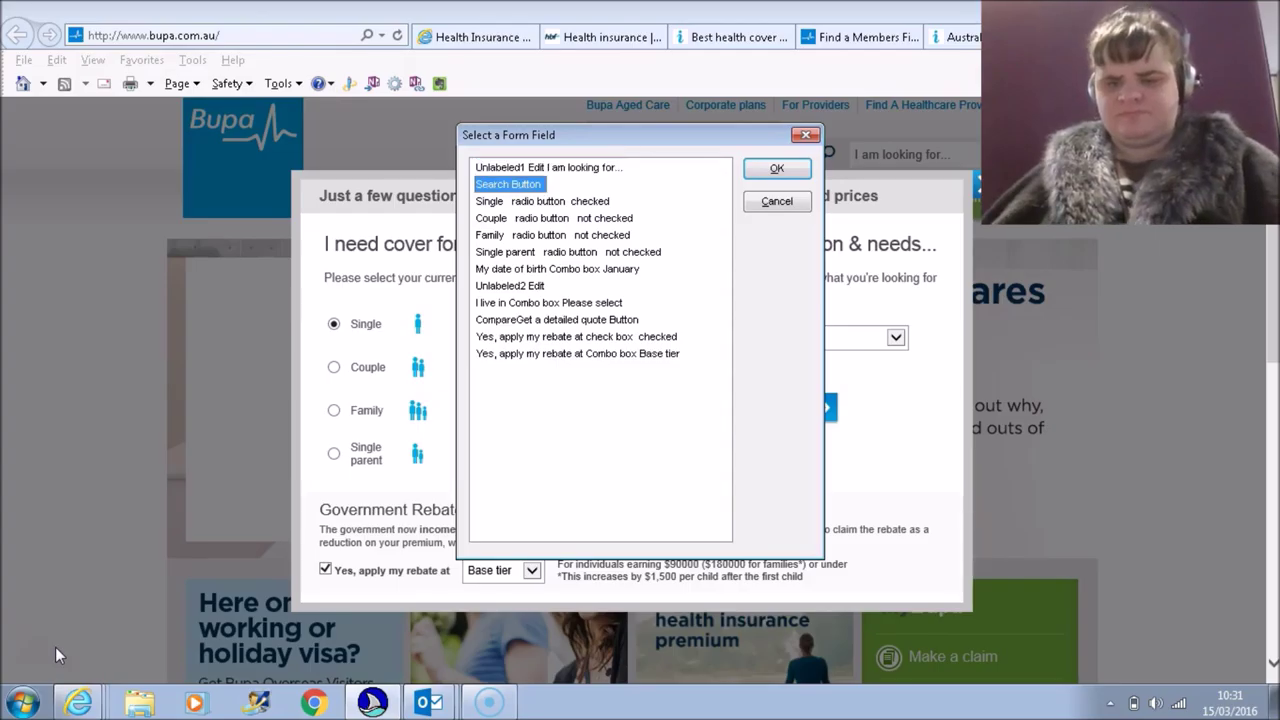
{"action": "key", "text": "Down"}
{"action": "key", "text": "Down"}
{"action": "key", "text": "Down"}
{"action": "key", "text": "Down"}
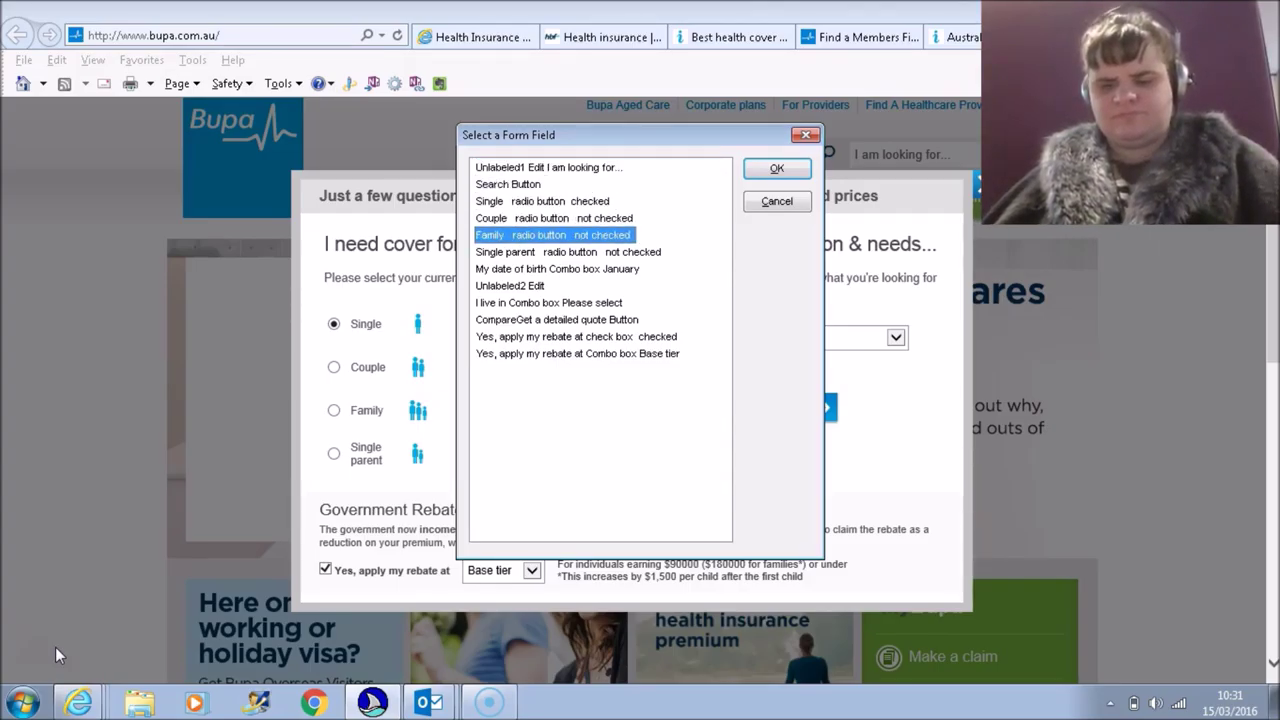
{"action": "key", "text": "Down"}
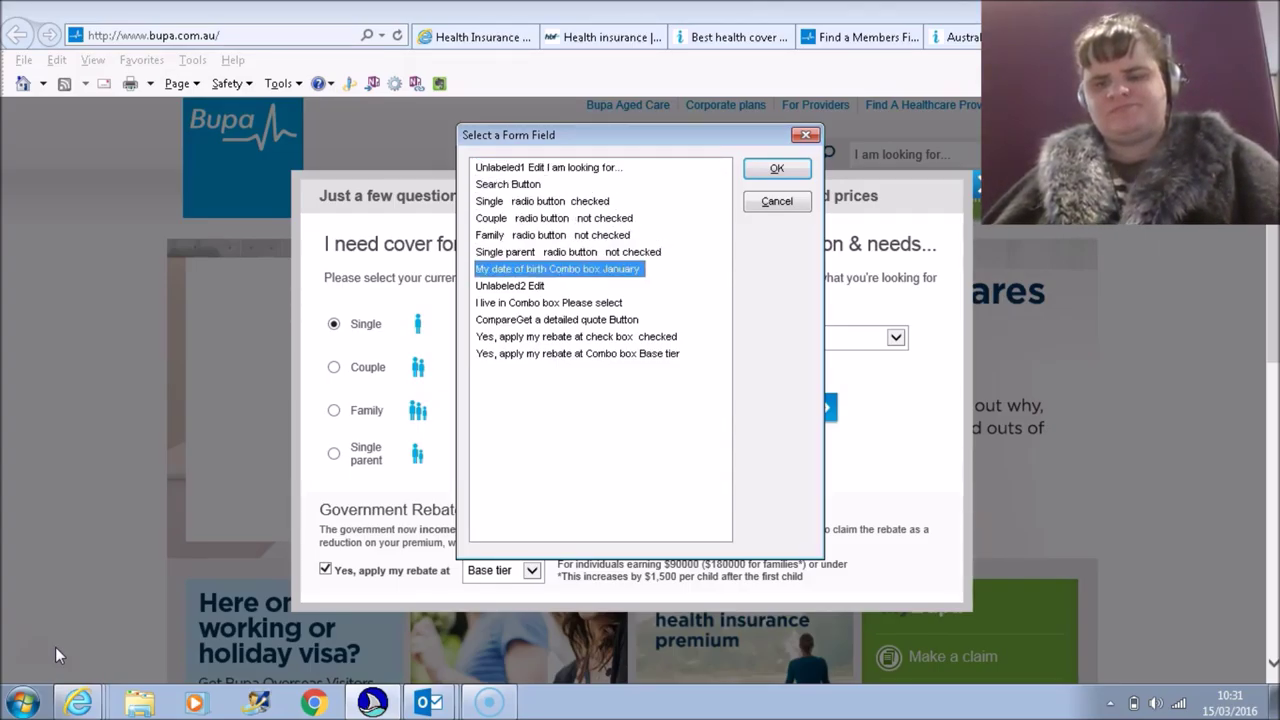
{"action": "key", "text": "Down"}
{"action": "key", "text": "Down"}
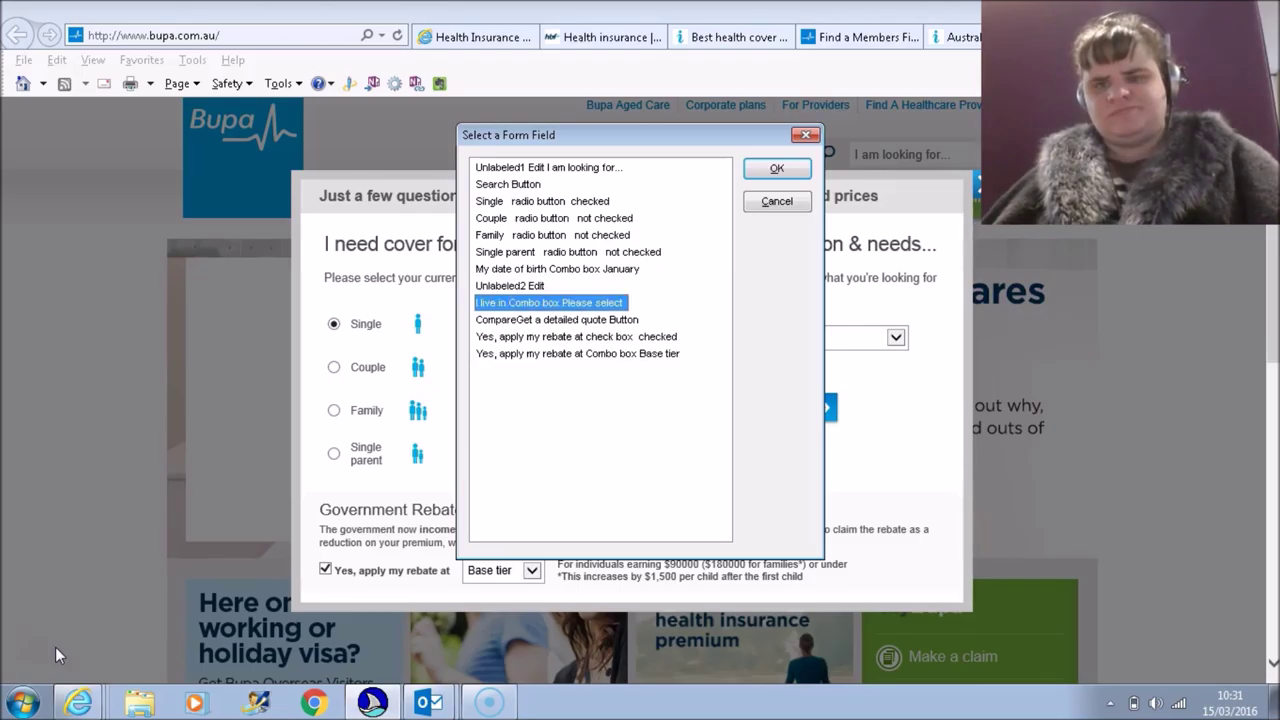
{"action": "key", "text": "Down"}
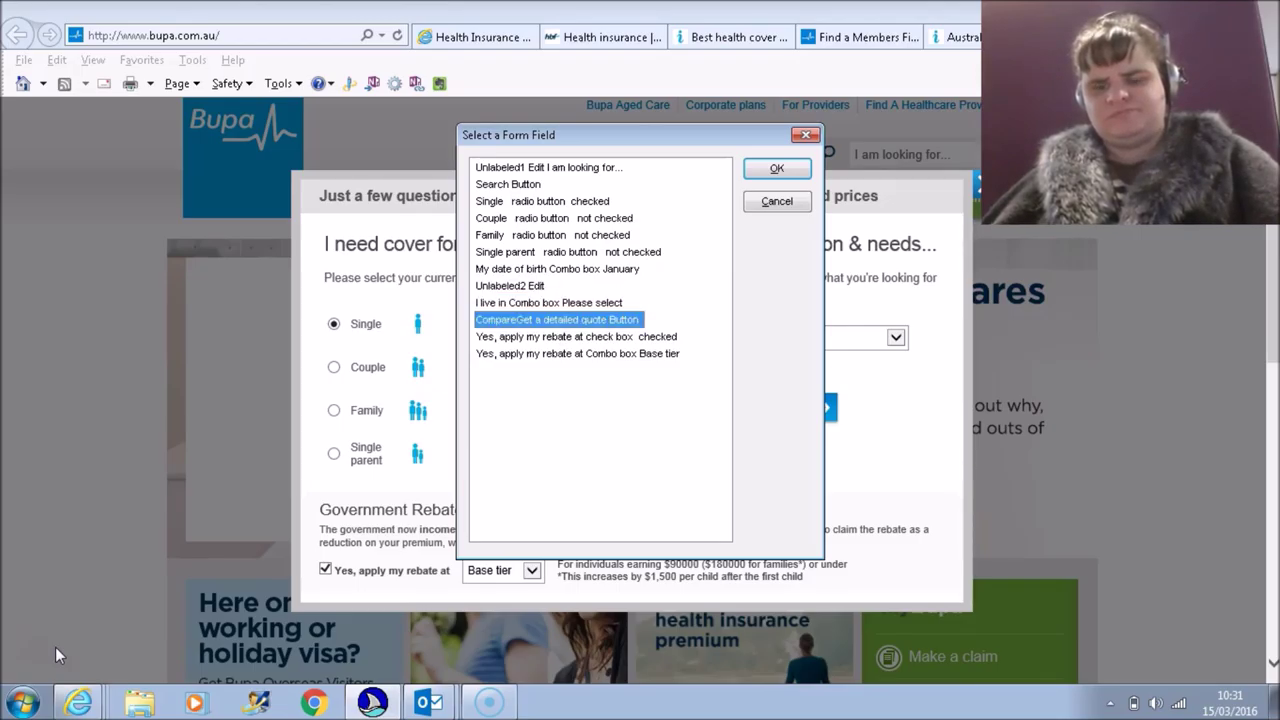
{"action": "key", "text": "Down"}
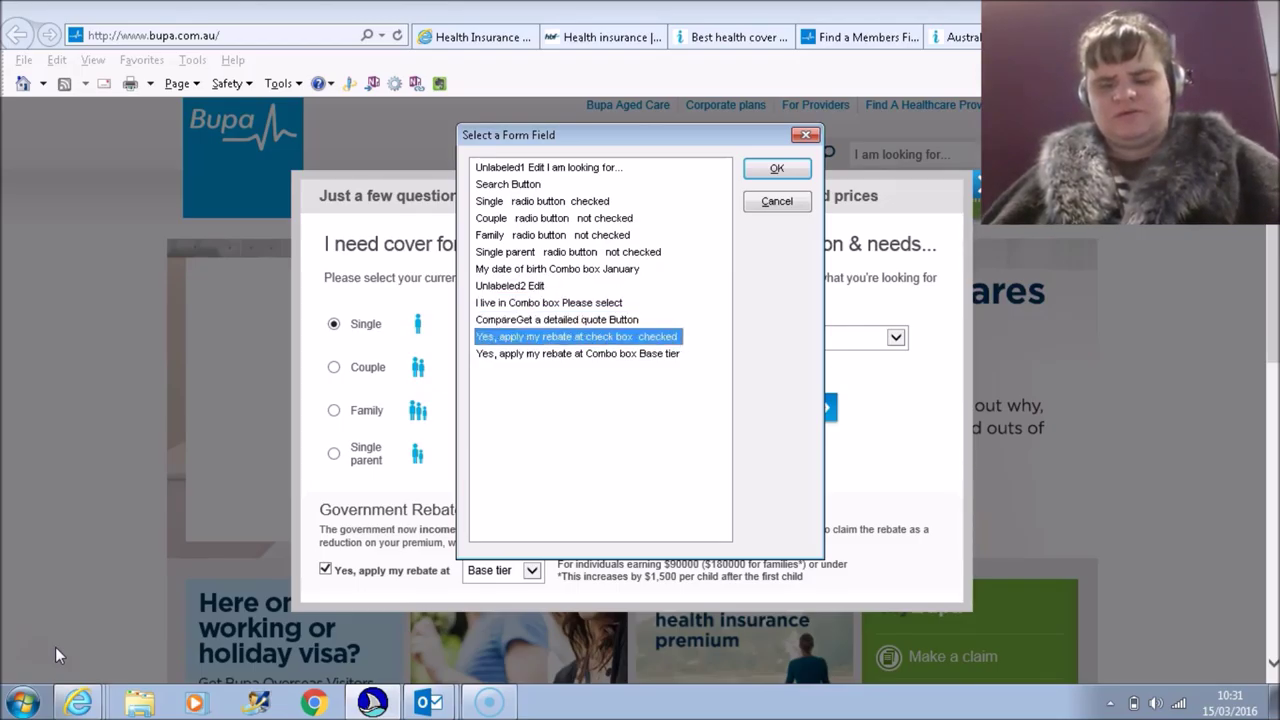
{"action": "key", "text": "Down"}
{"action": "key", "text": "Return"}
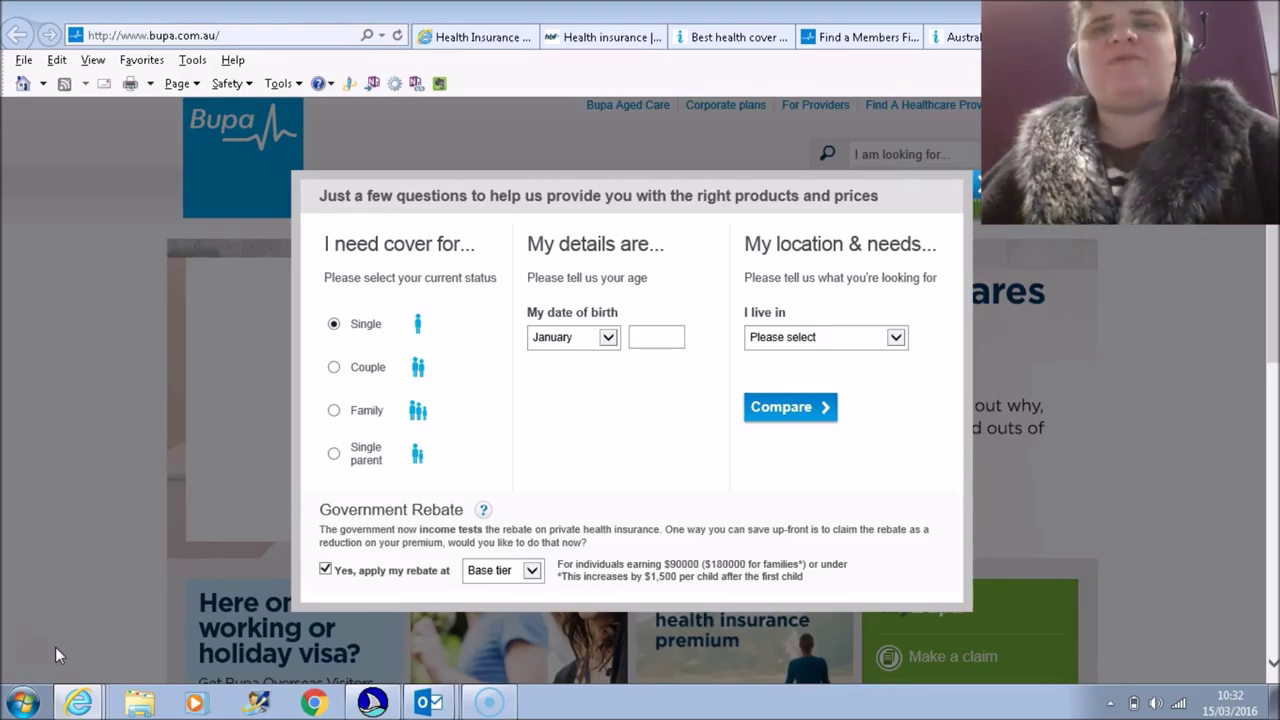
Step: Jump through Bupa's Links List by the letter F to reach and open Find a Provider
{"action": "key", "text": "Insert+F7"}
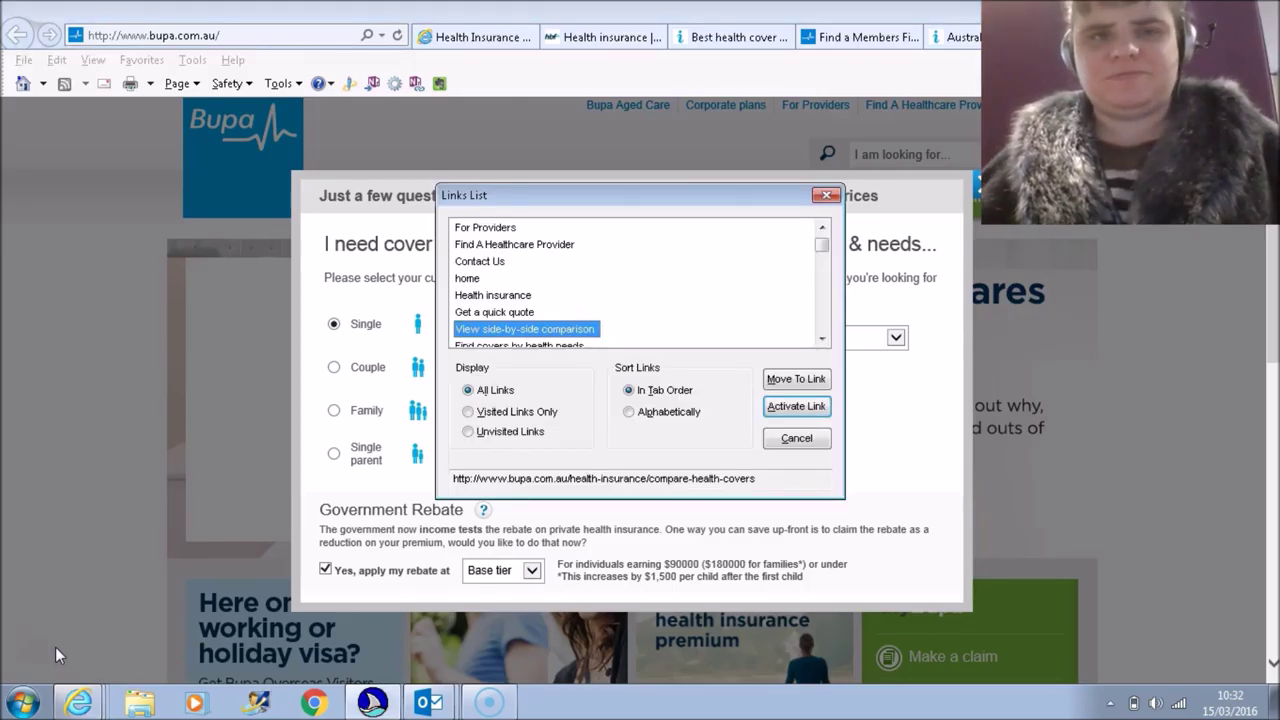
{"action": "key", "text": "Down"}
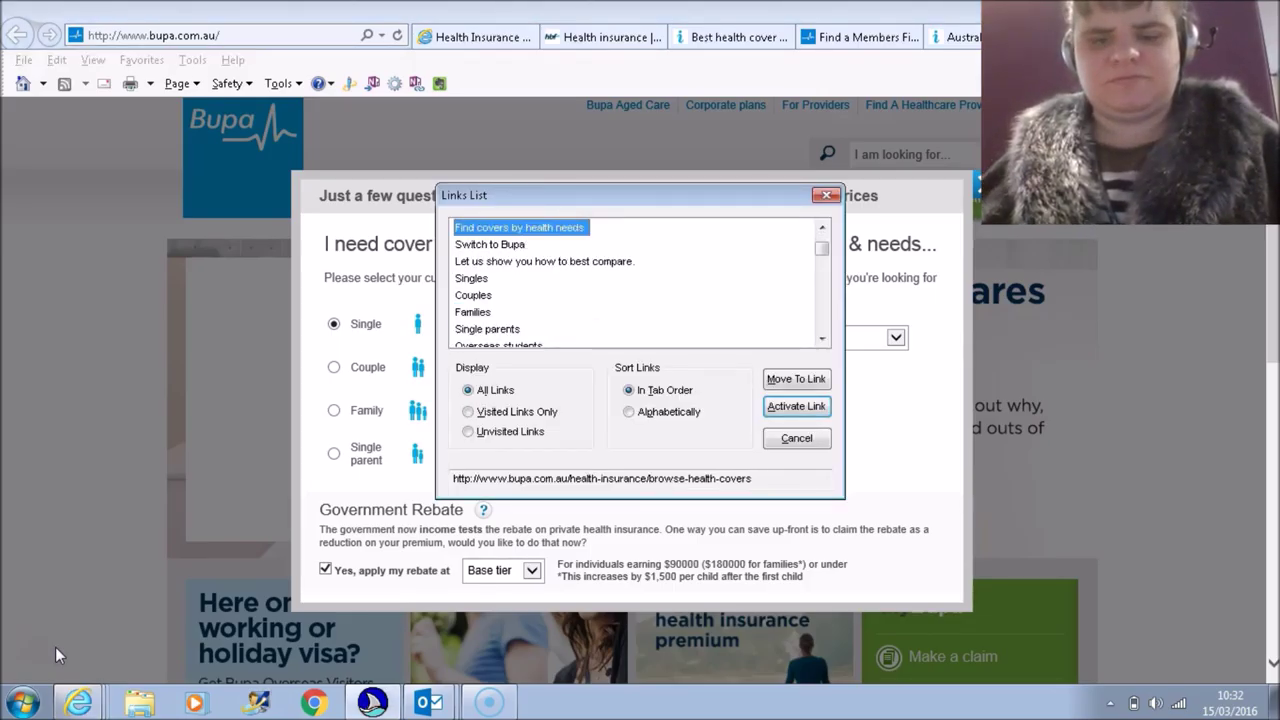
{"action": "key", "text": "f"}
{"action": "key", "text": "f"}
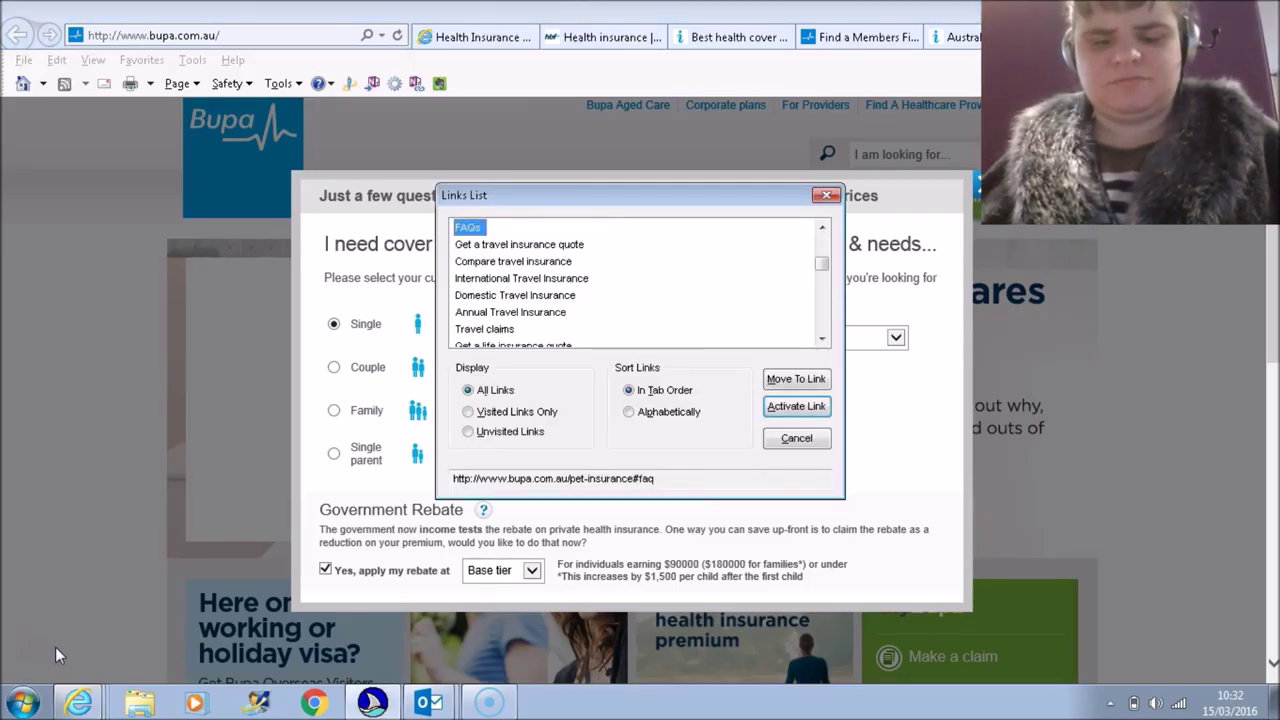
{"action": "key", "text": "f"}
{"action": "key", "text": "f"}
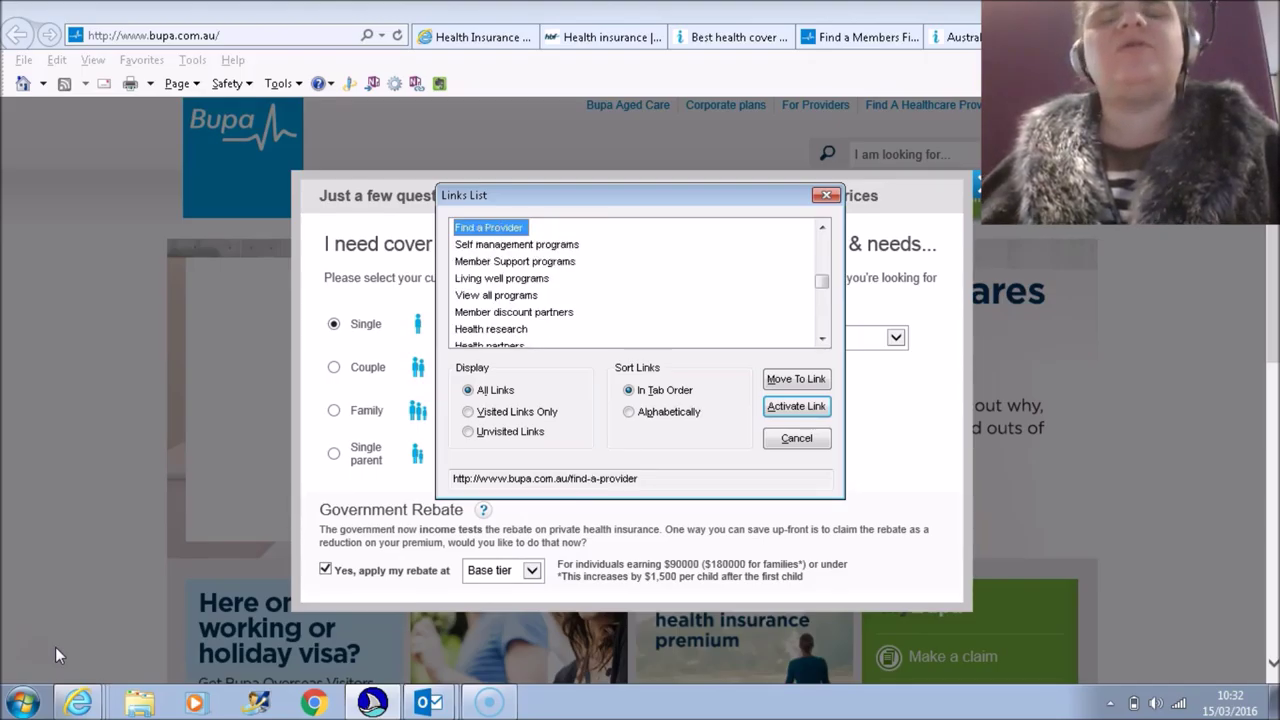
{"action": "key", "text": "Return"}
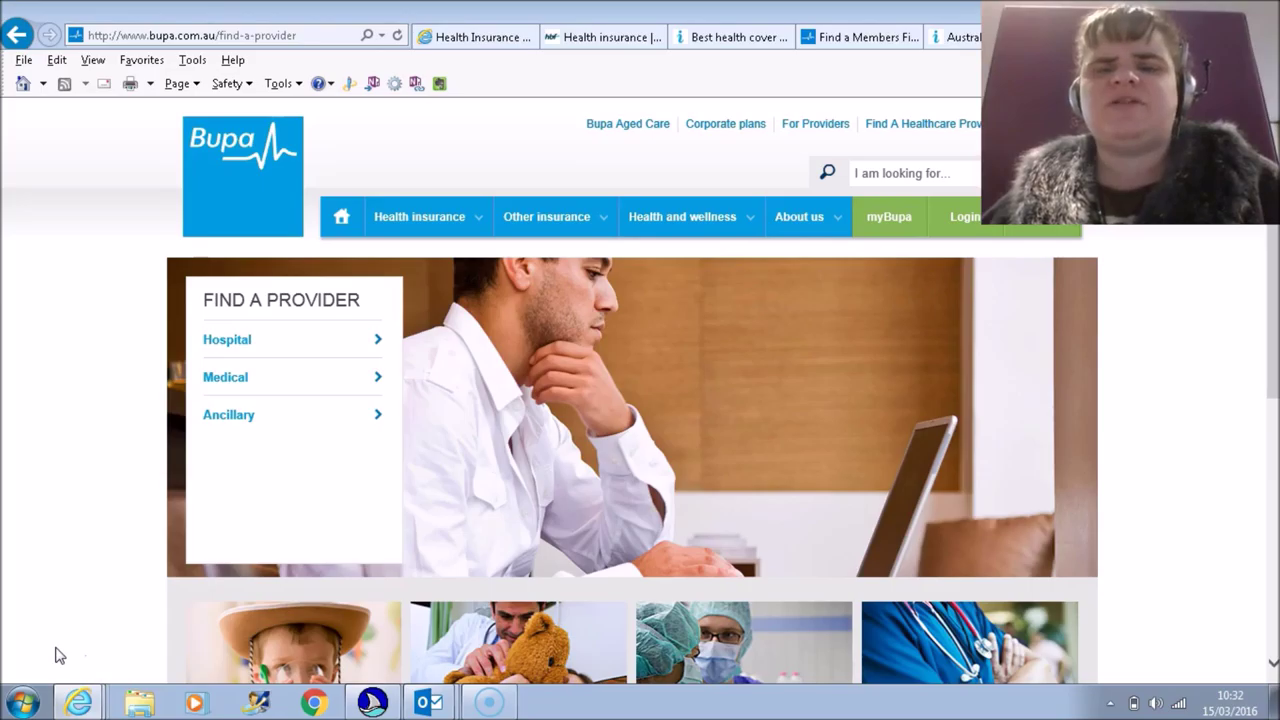
Step: List the page's graphics with Insert+Ctrl+G, moving from the compare icon to the Find Provider promo image
{"action": "key", "text": "ctrl+Insert+g"}
{"action": "key", "text": "Down"}
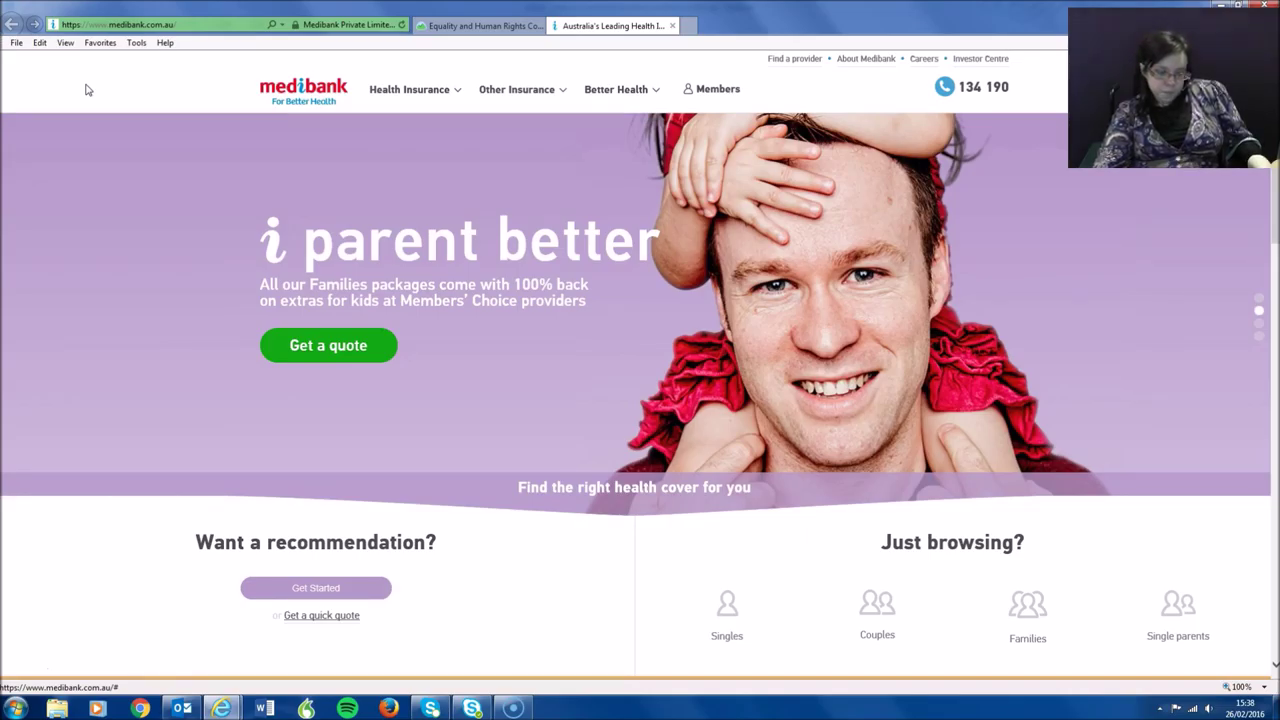
Step: Tab the Medibank page focus to Get Started, then on to the get-a-quote link
{"action": "key", "text": "Tab"}
{"action": "key", "text": "Tab"}
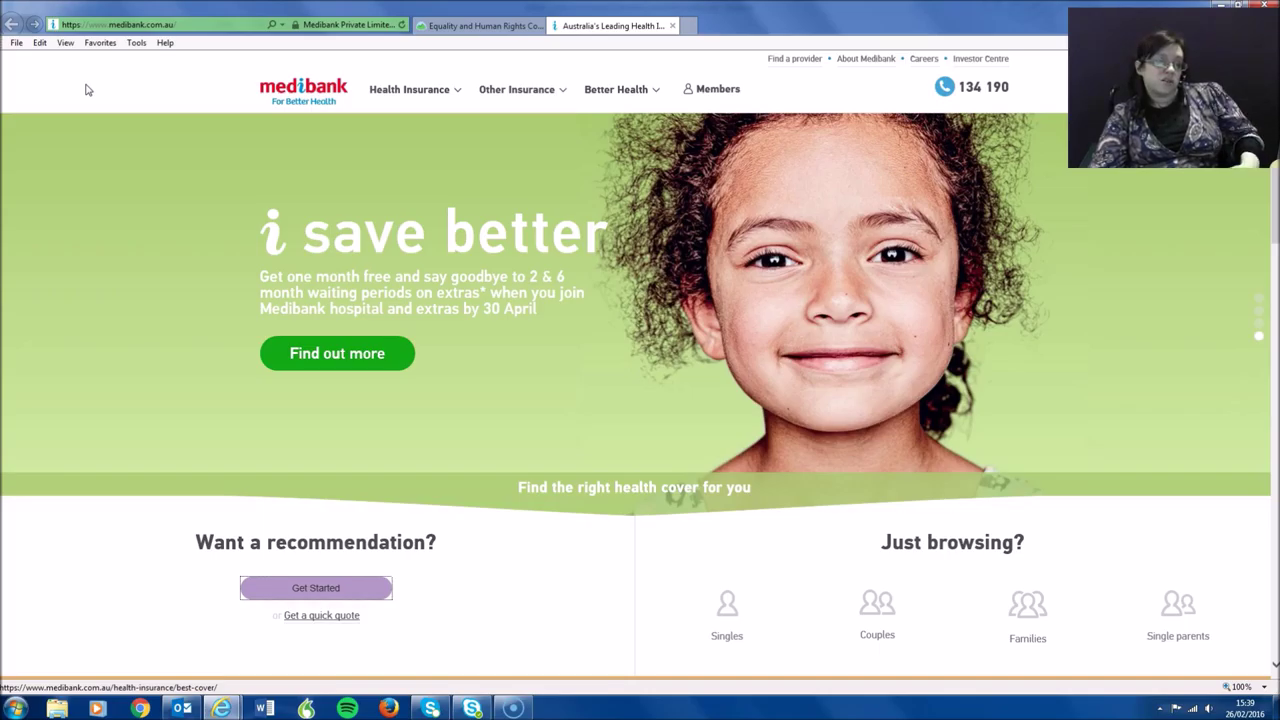
{"action": "key", "text": "Tab"}
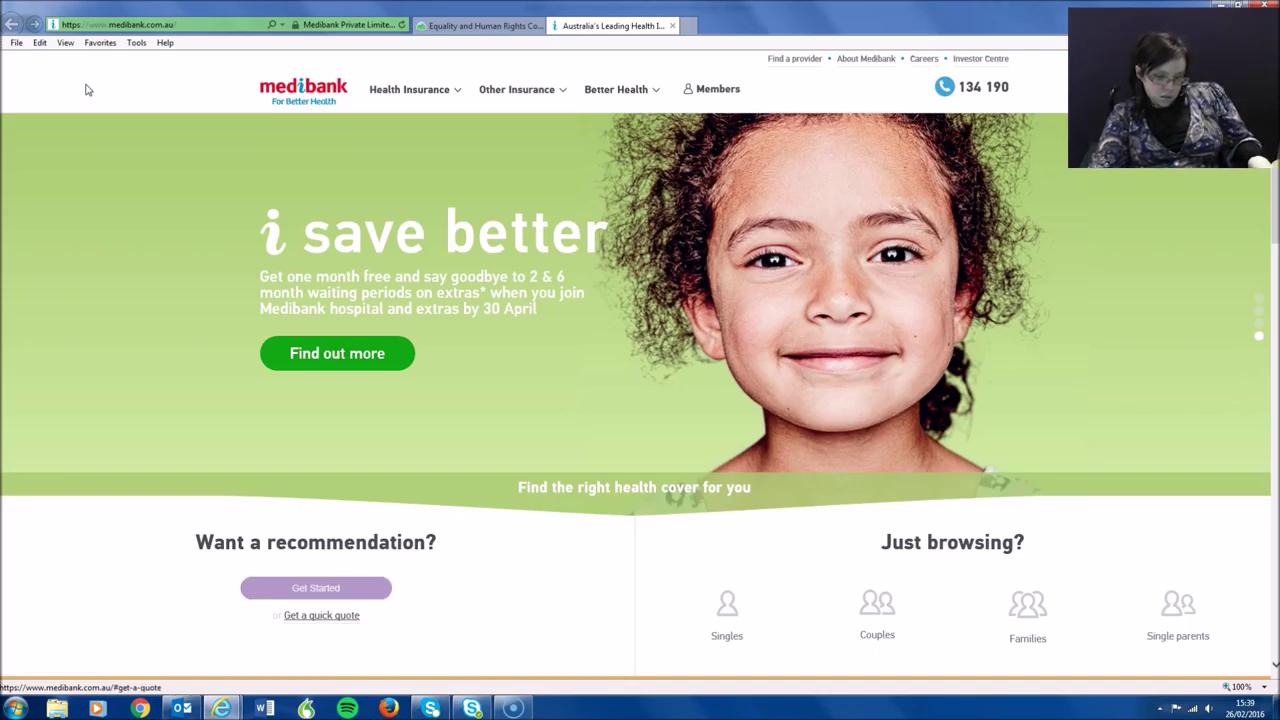
{"action": "key", "text": "Tab"}
{"action": "key", "text": "Tab"}
{"action": "key", "text": "Tab"}
{"action": "key", "text": "Tab"}
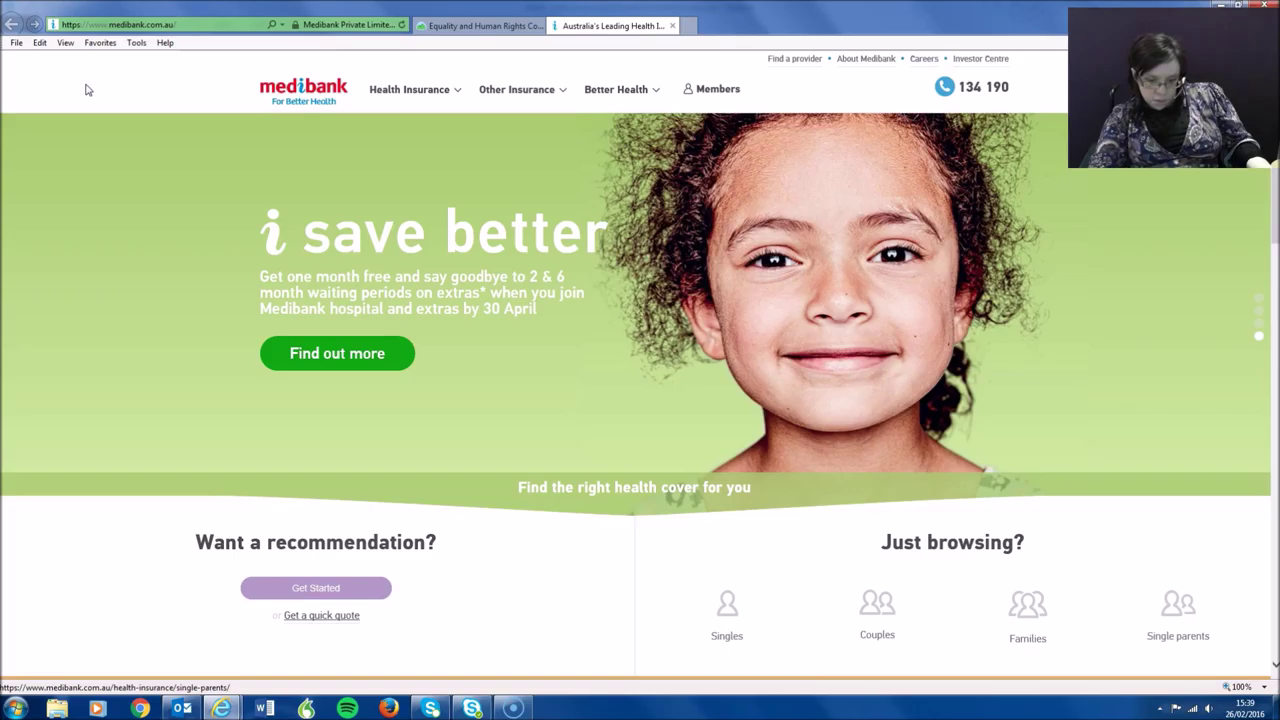
{"action": "key", "text": "Tab"}
{"action": "key", "text": "Tab"}
{"action": "key", "text": "Tab"}
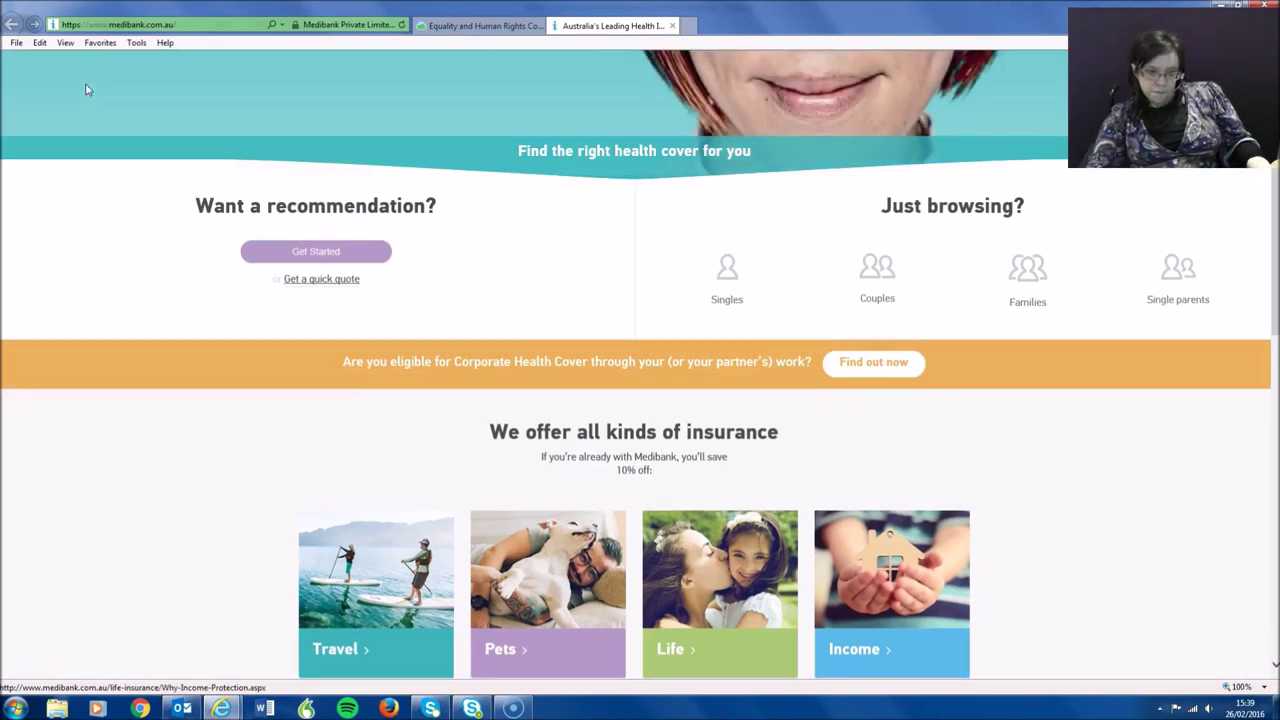
{"action": "scroll", "coordinate": [86, 90], "scroll_direction": "down", "scroll_amount": 10}
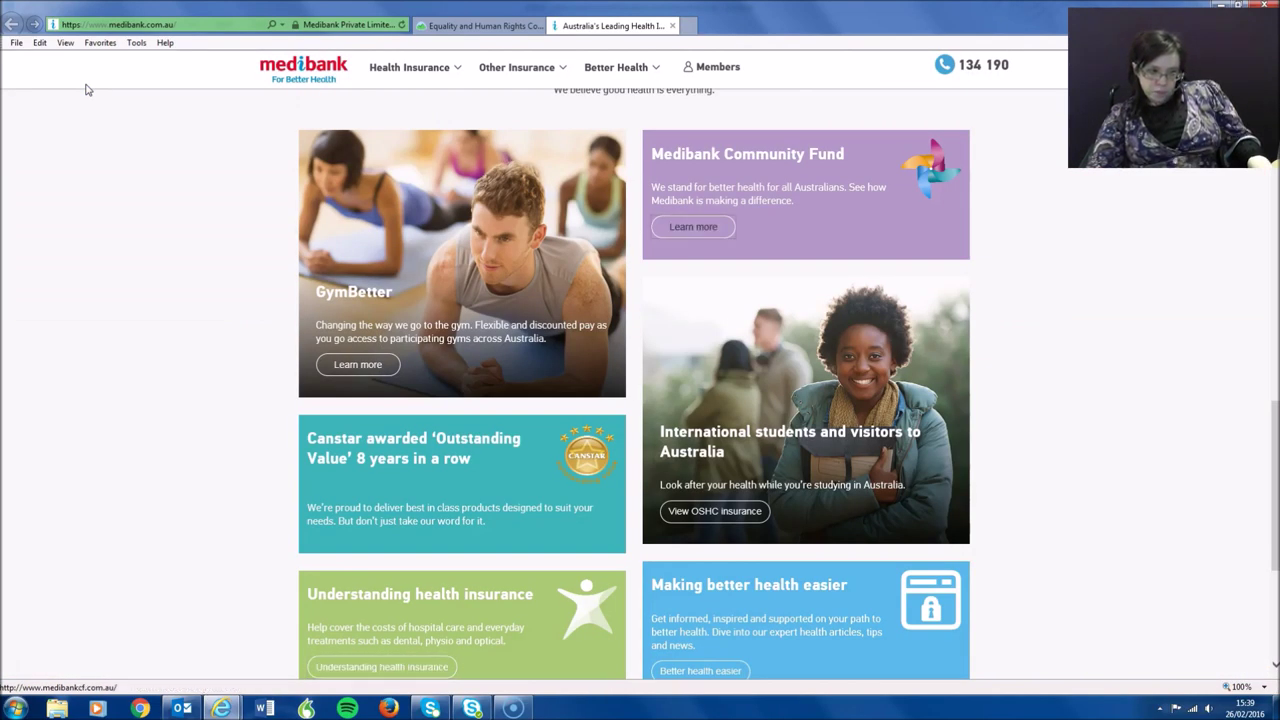
{"action": "key", "text": "Tab"}
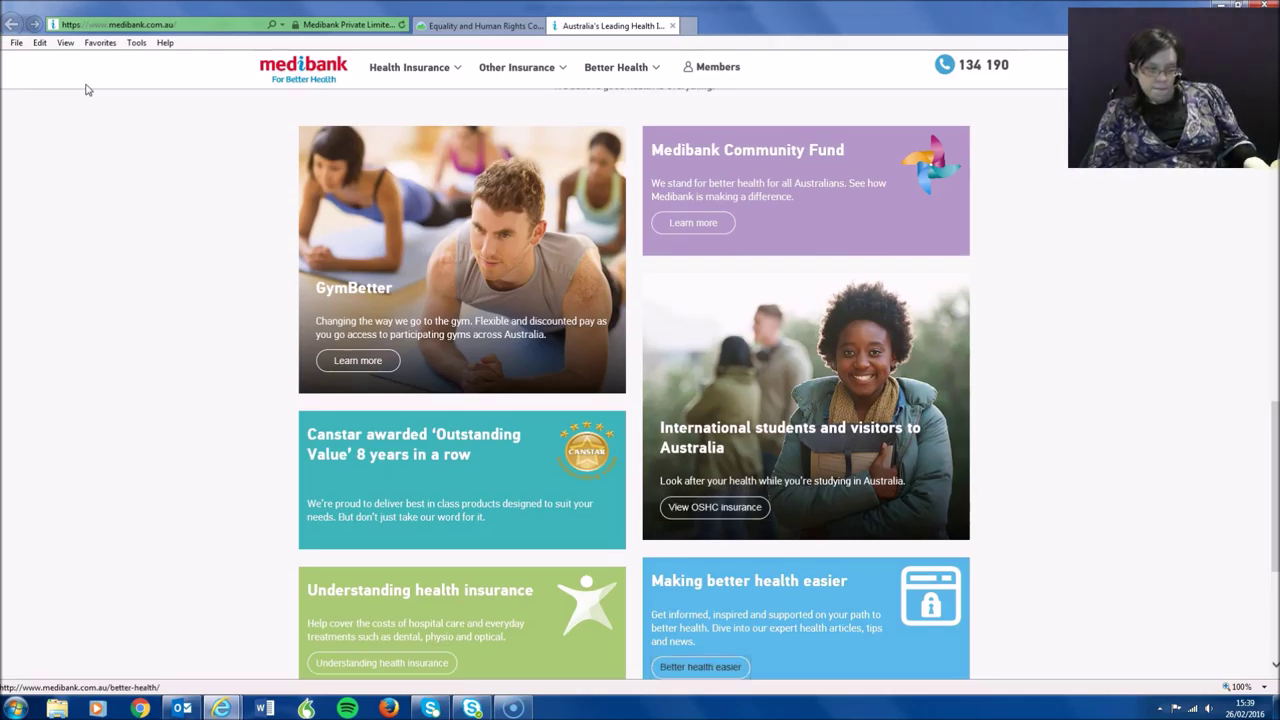
{"action": "scroll", "coordinate": [86, 90], "scroll_direction": "down", "scroll_amount": 2}
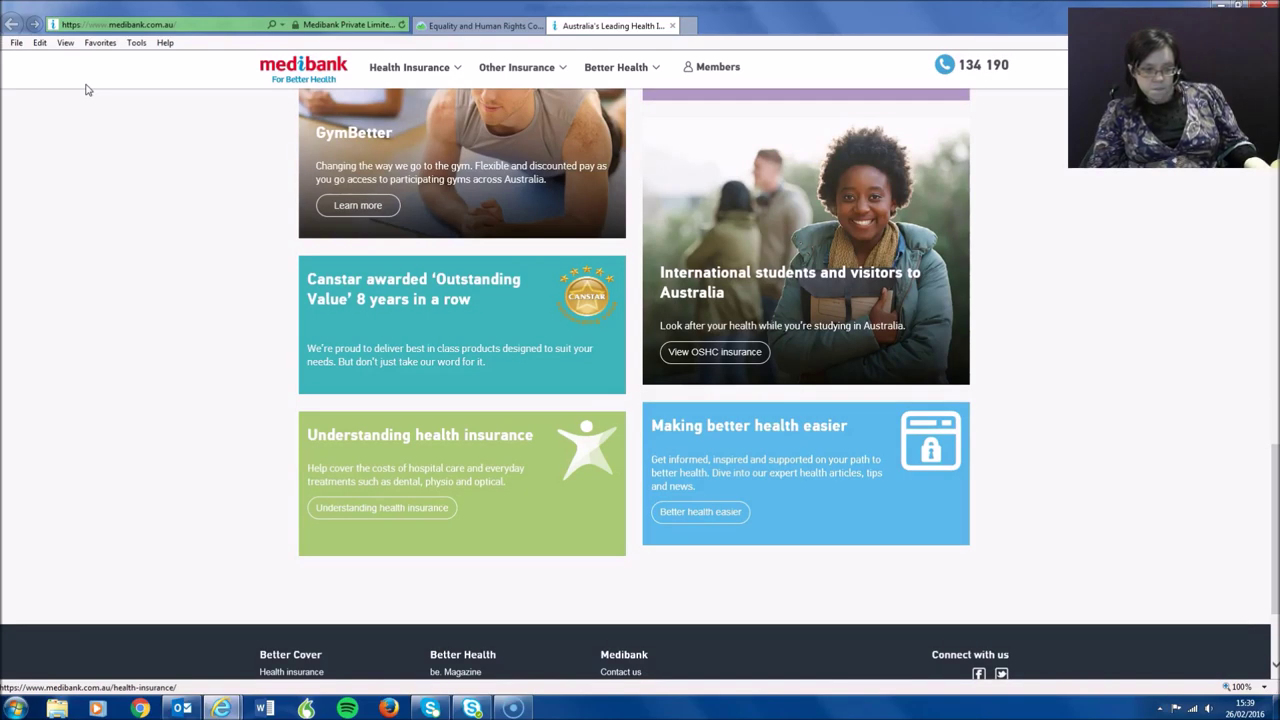
{"action": "scroll", "coordinate": [86, 90], "scroll_direction": "down", "scroll_amount": 1}
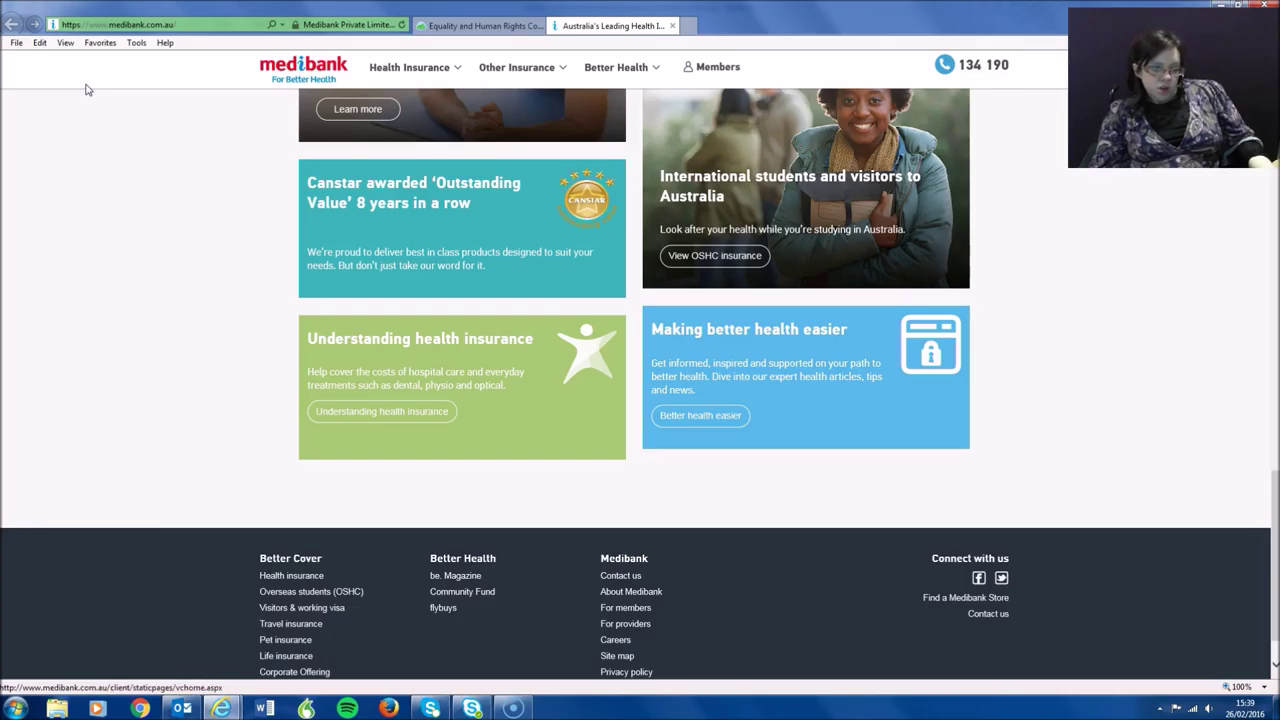
{"action": "scroll", "coordinate": [86, 90], "scroll_direction": "up", "scroll_amount": 5}
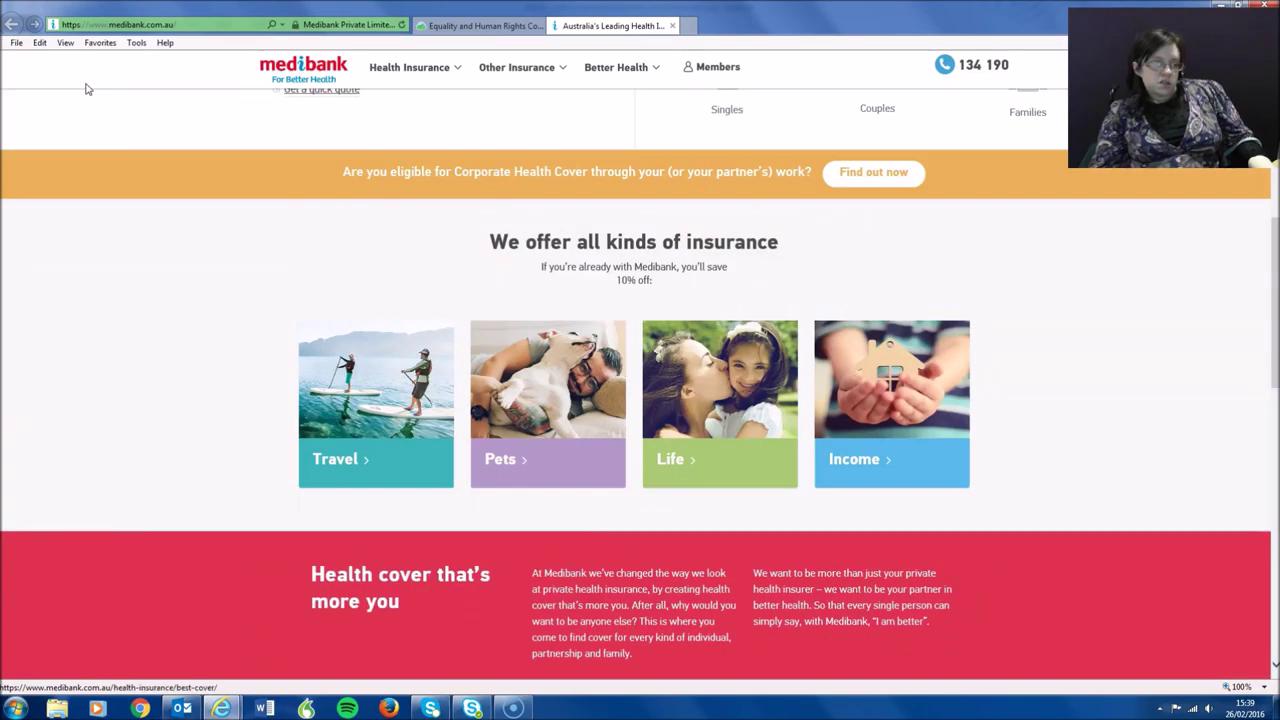
{"action": "scroll", "coordinate": [86, 90], "scroll_direction": "up", "scroll_amount": 3}
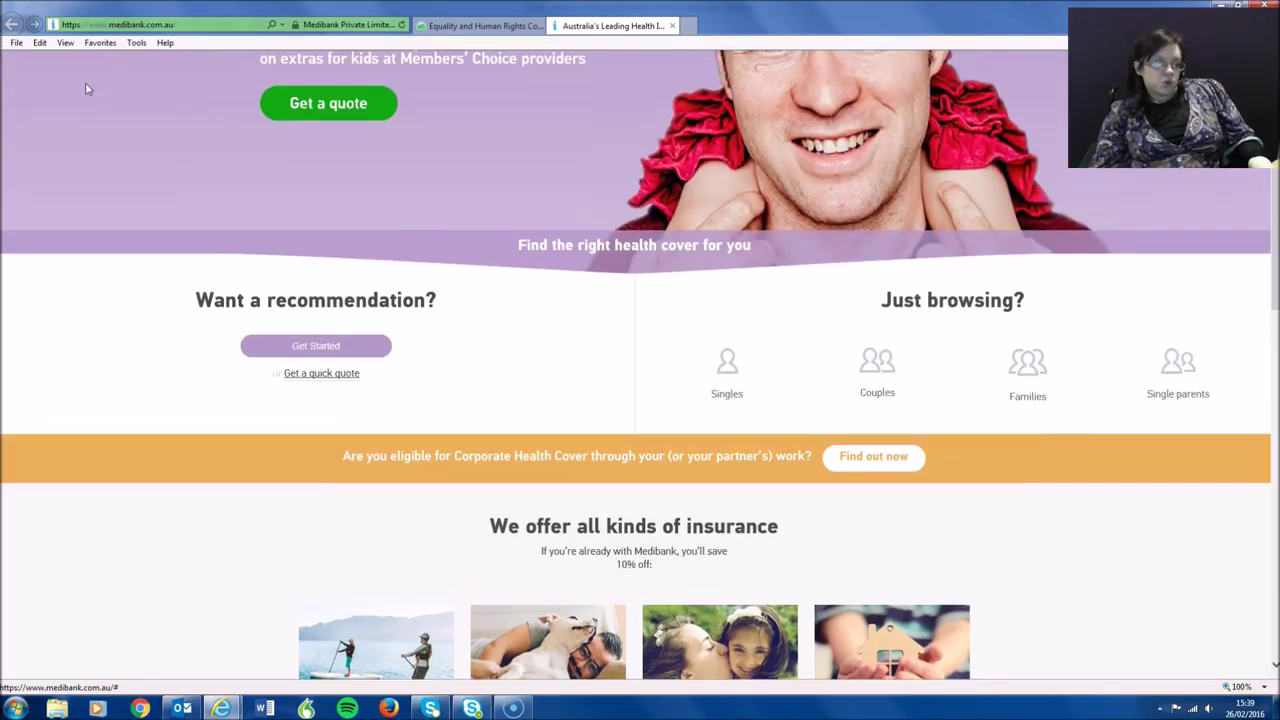
{"action": "scroll", "coordinate": [86, 90], "scroll_direction": "up", "scroll_amount": 3}
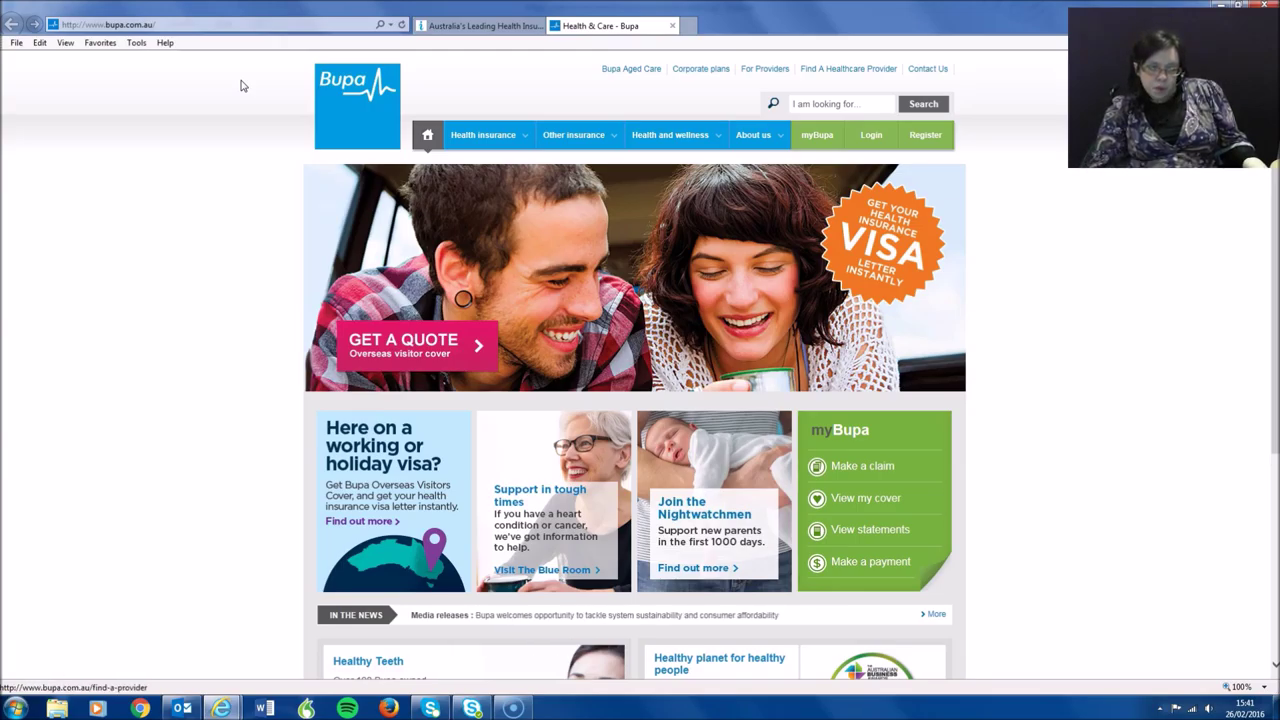
Step: Tab keyboard focus into the Bupa site search box and then past it
{"action": "key", "text": "Tab"}
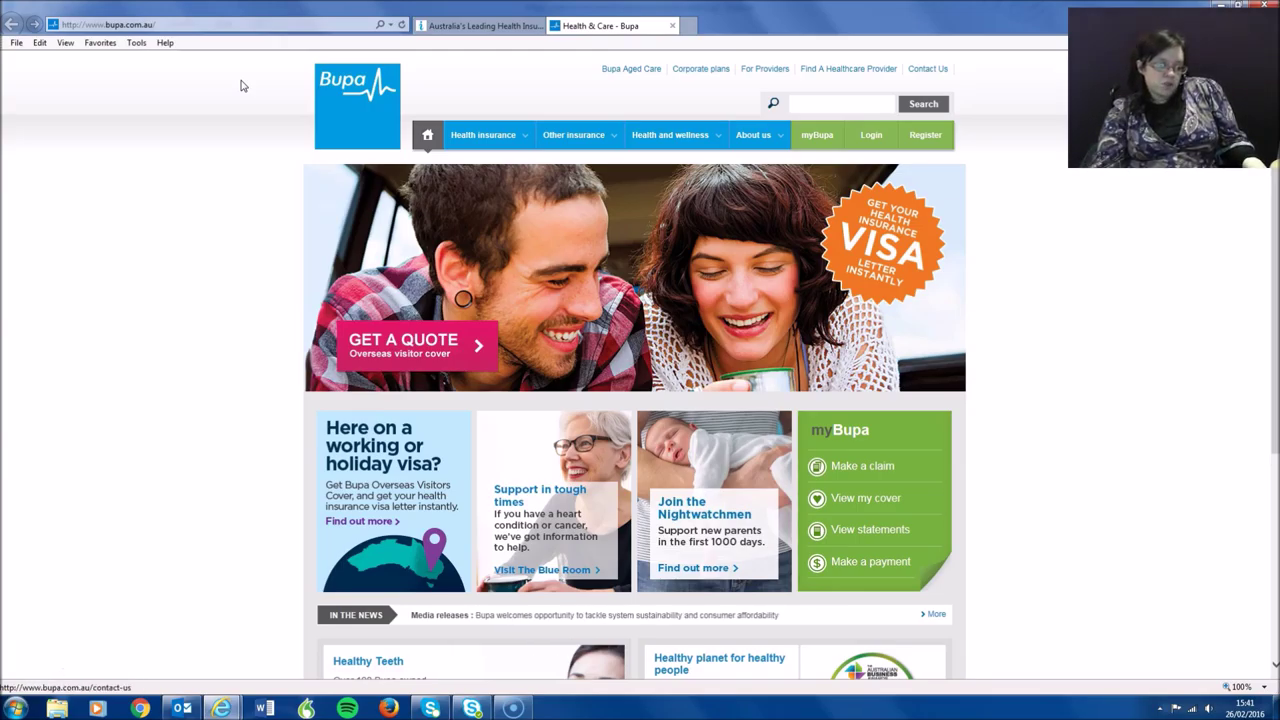
{"action": "key", "text": "Tab"}
{"action": "key", "text": "Tab"}
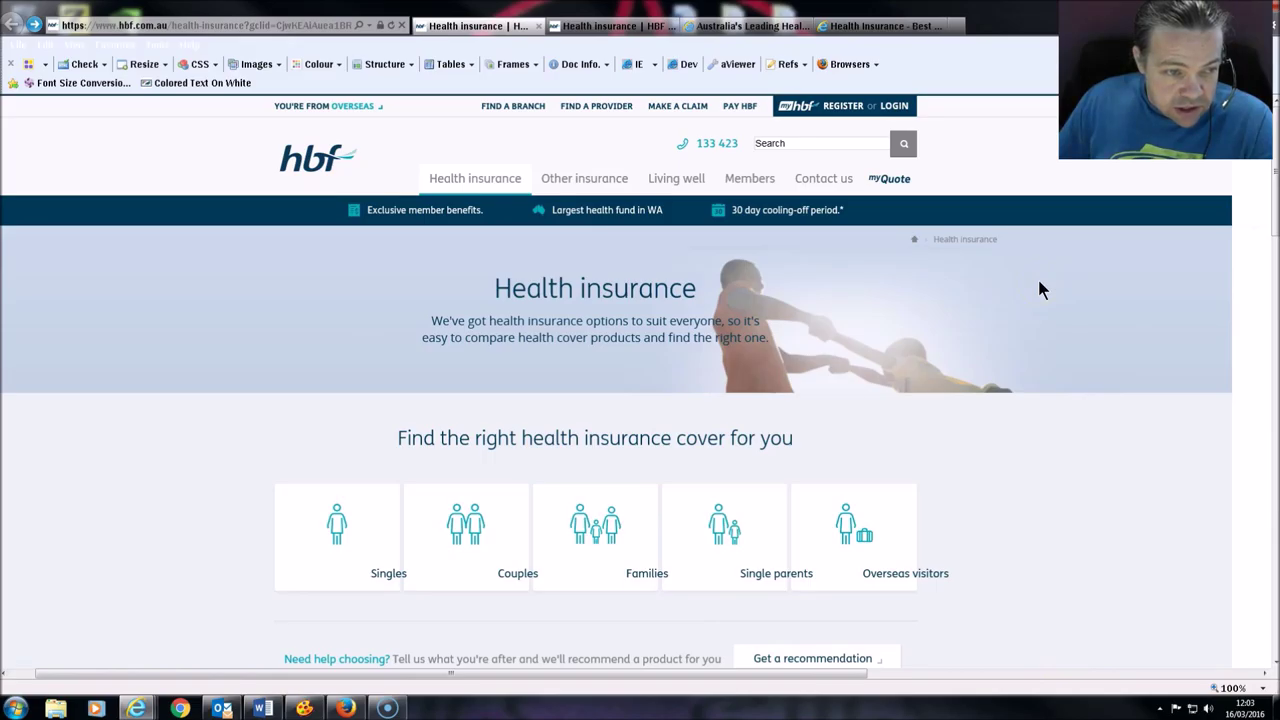
{"action": "scroll", "coordinate": [1030, 286], "scroll_direction": "down", "scroll_amount": 1}
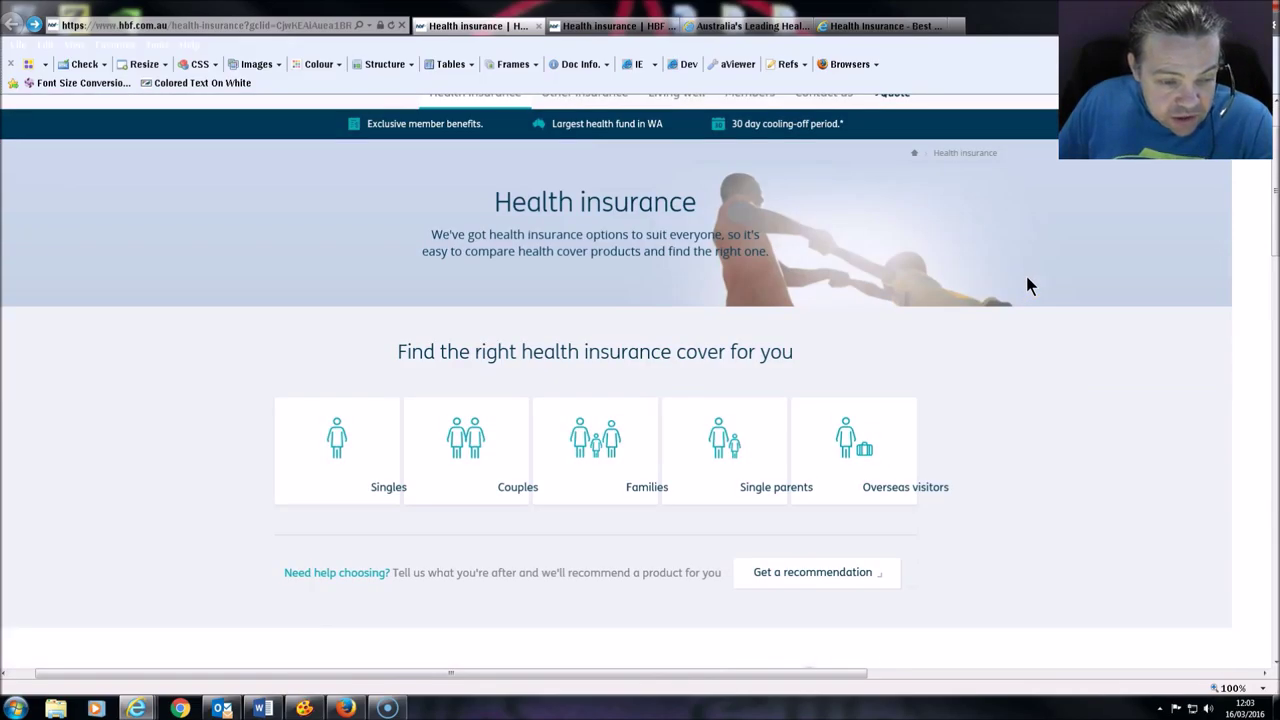
{"action": "scroll", "coordinate": [1027, 286], "scroll_direction": "down", "scroll_amount": 1}
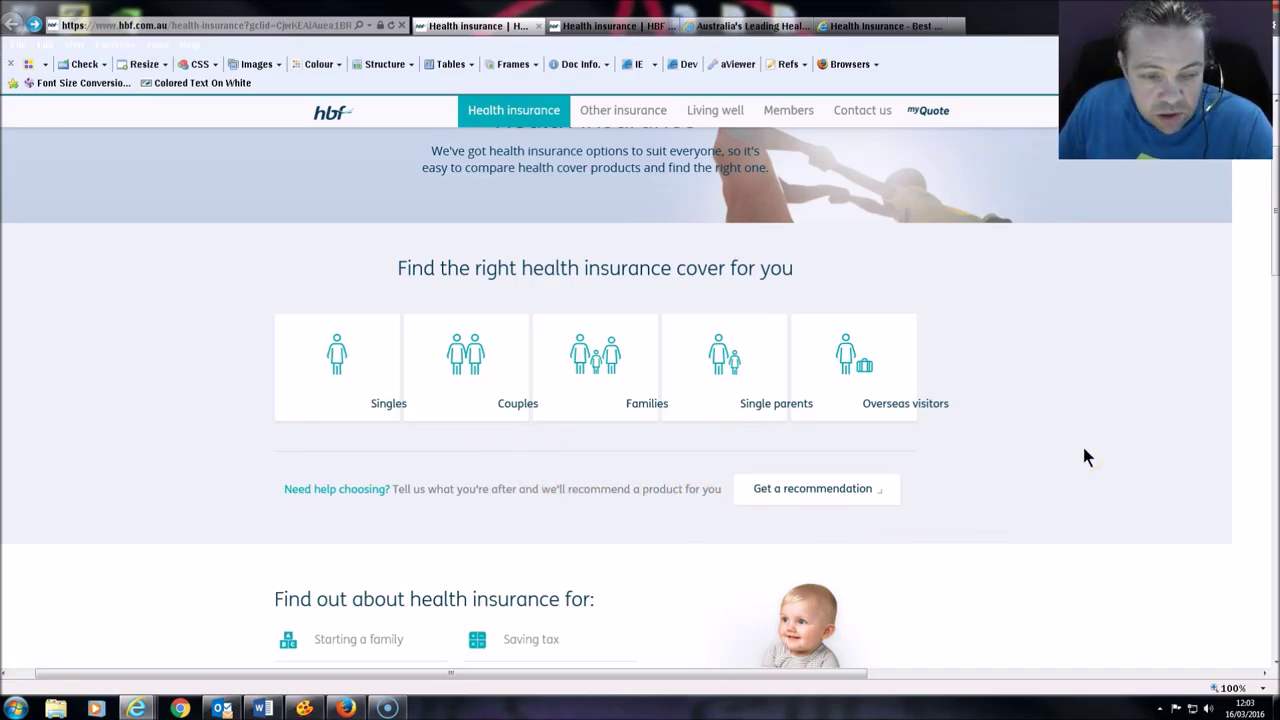
{"action": "scroll", "coordinate": [1084, 449], "scroll_direction": "down", "scroll_amount": 3}
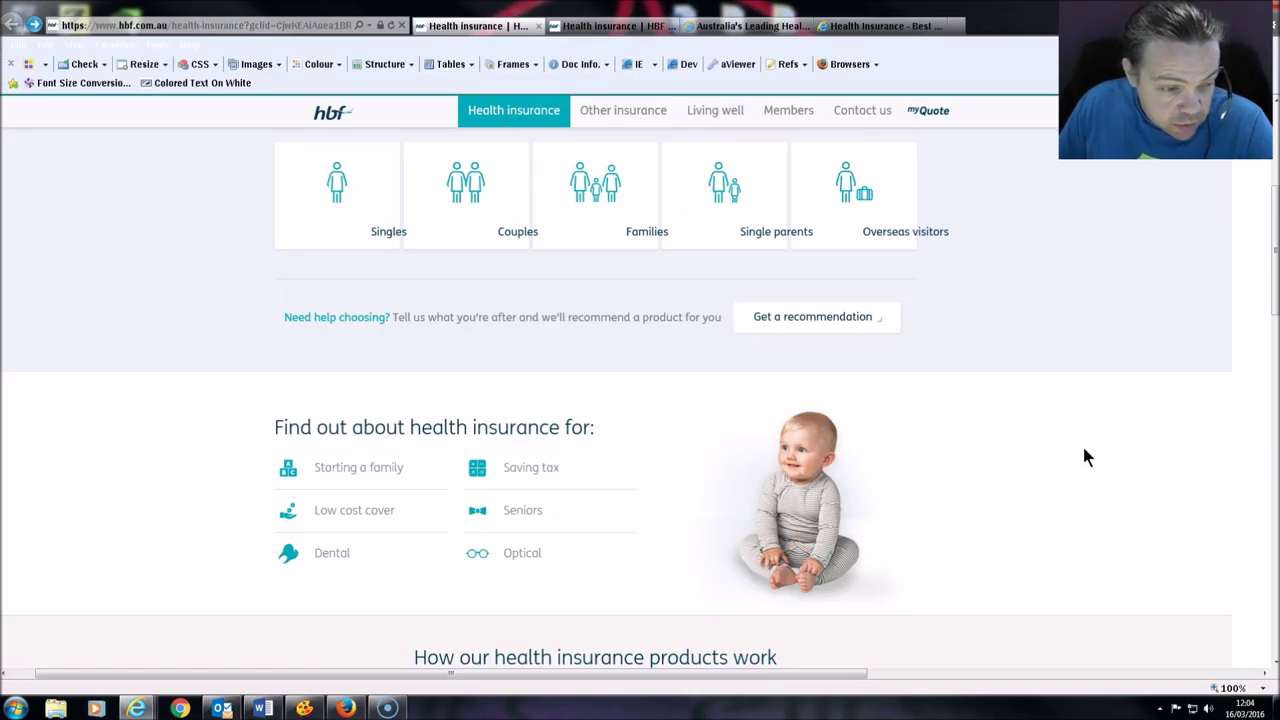
{"action": "scroll", "coordinate": [1085, 451], "scroll_direction": "up", "scroll_amount": 6}
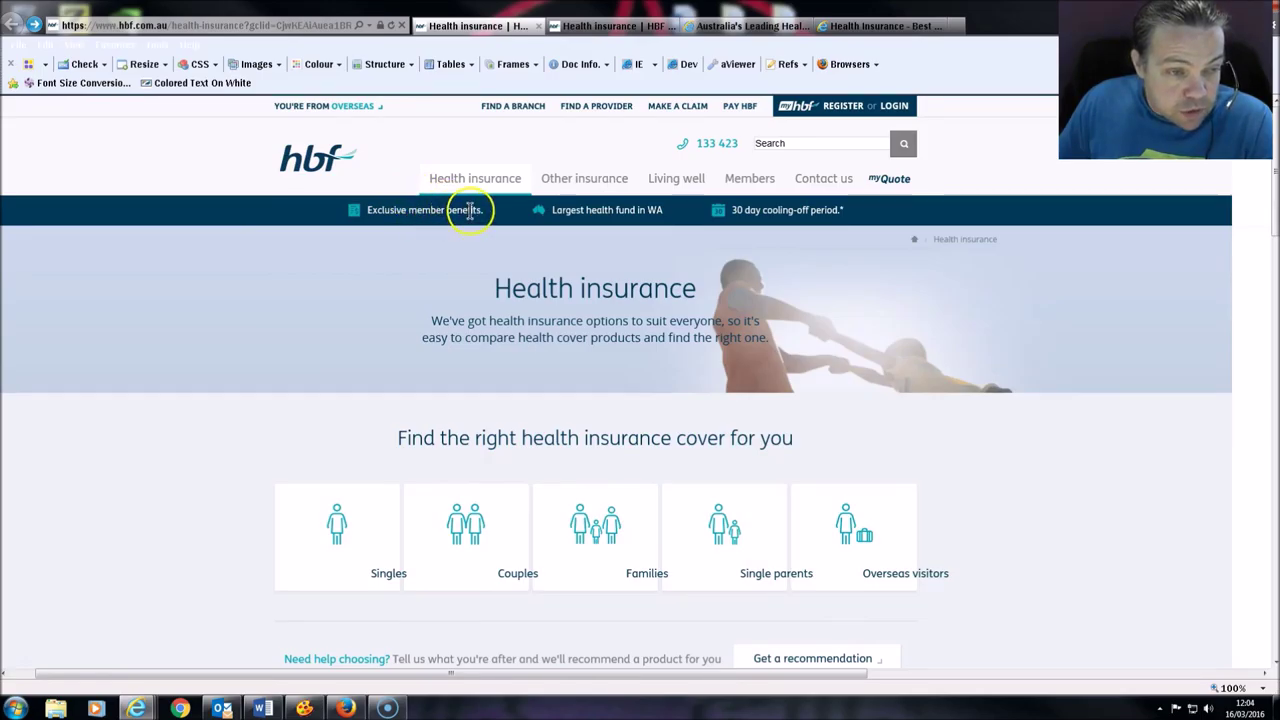
Step: Reveal HBF's Health insurance and Living well mega-menus, then scroll the page down slightly
{"action": "mouse_move", "coordinate": [465, 172]}
{"action": "mouse_move", "coordinate": [663, 180]}
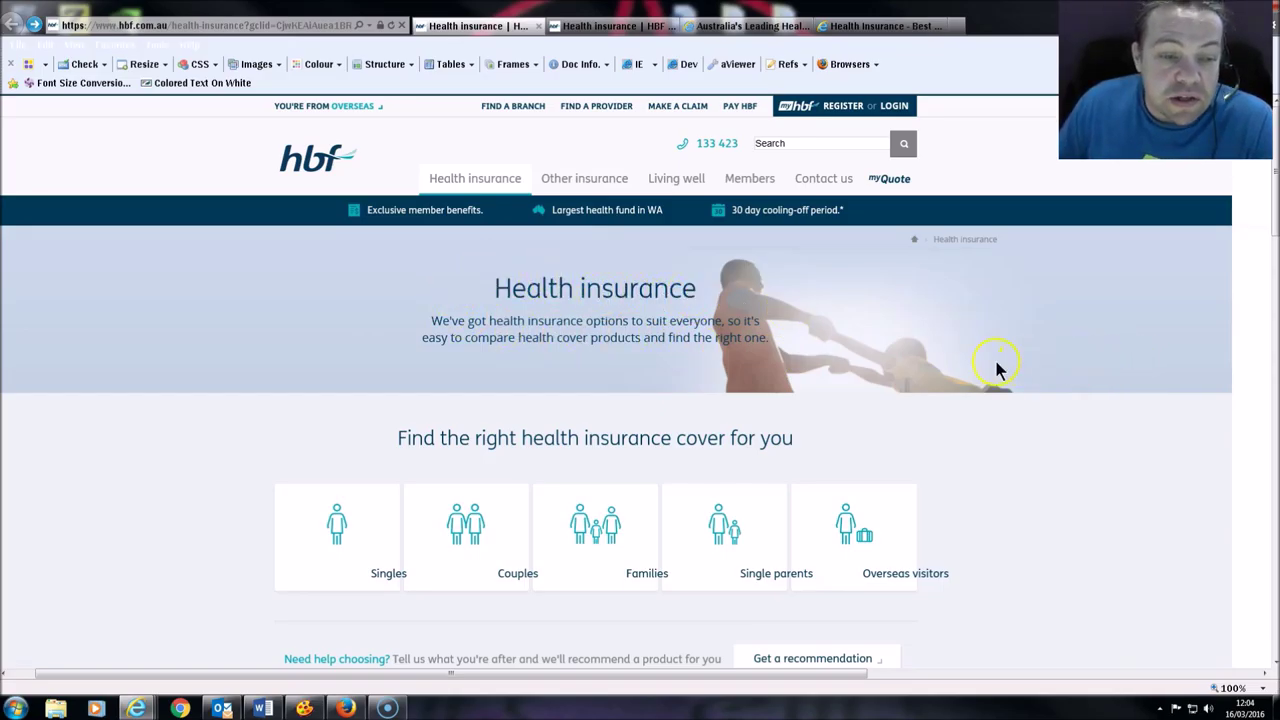
{"action": "scroll", "coordinate": [975, 380], "scroll_direction": "down", "scroll_amount": 1}
{"action": "scroll", "coordinate": [977, 380], "scroll_direction": "down", "scroll_amount": 1}
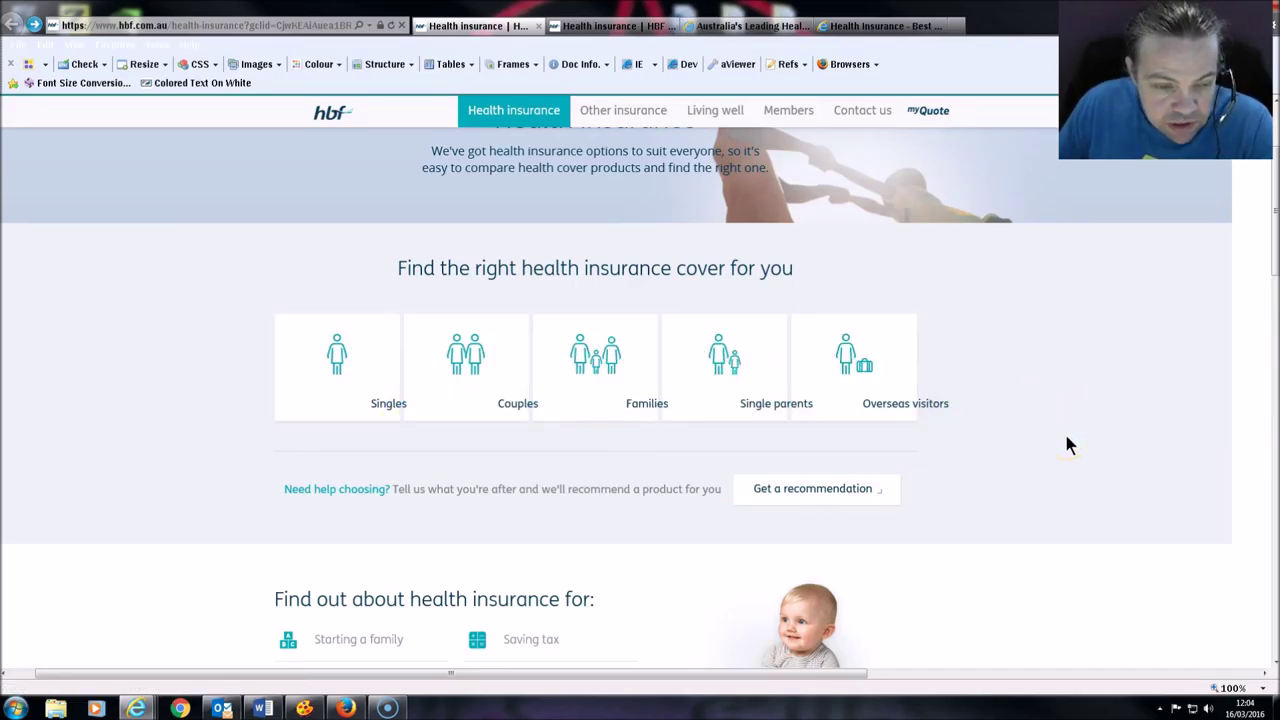
{"action": "left_click", "coordinate": [895, 374]}
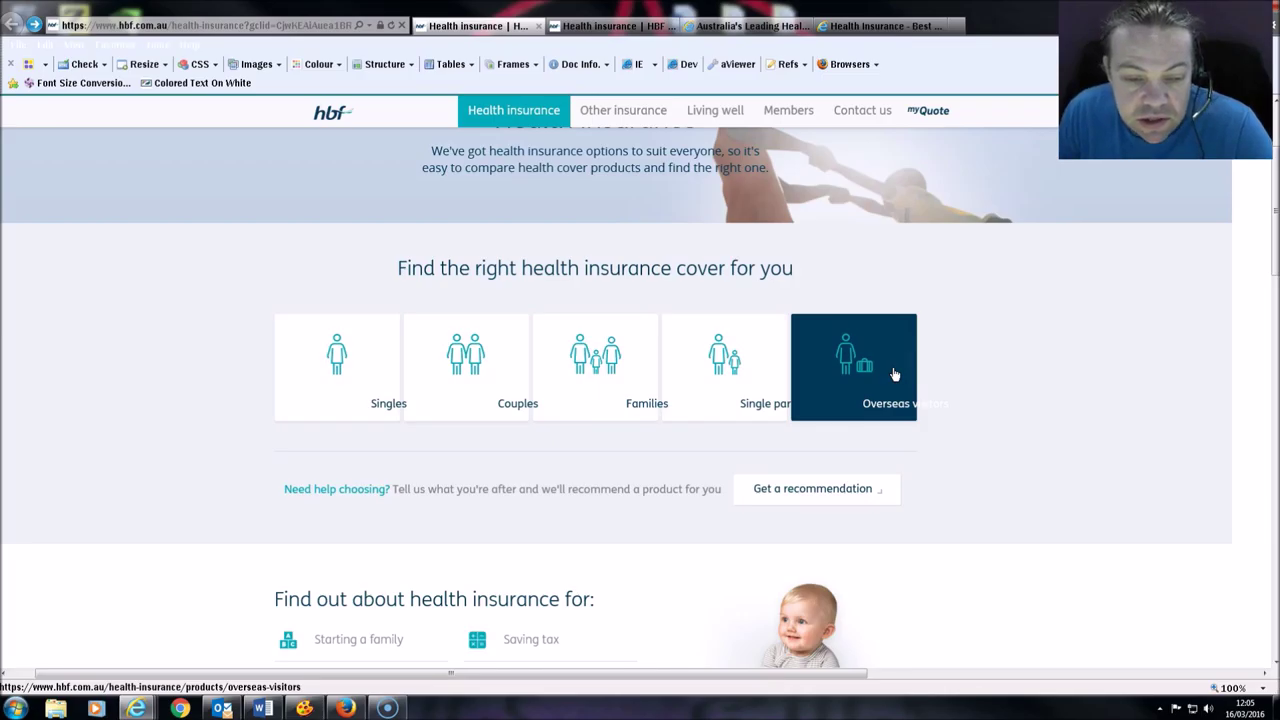
{"action": "left_click", "coordinate": [897, 372]}
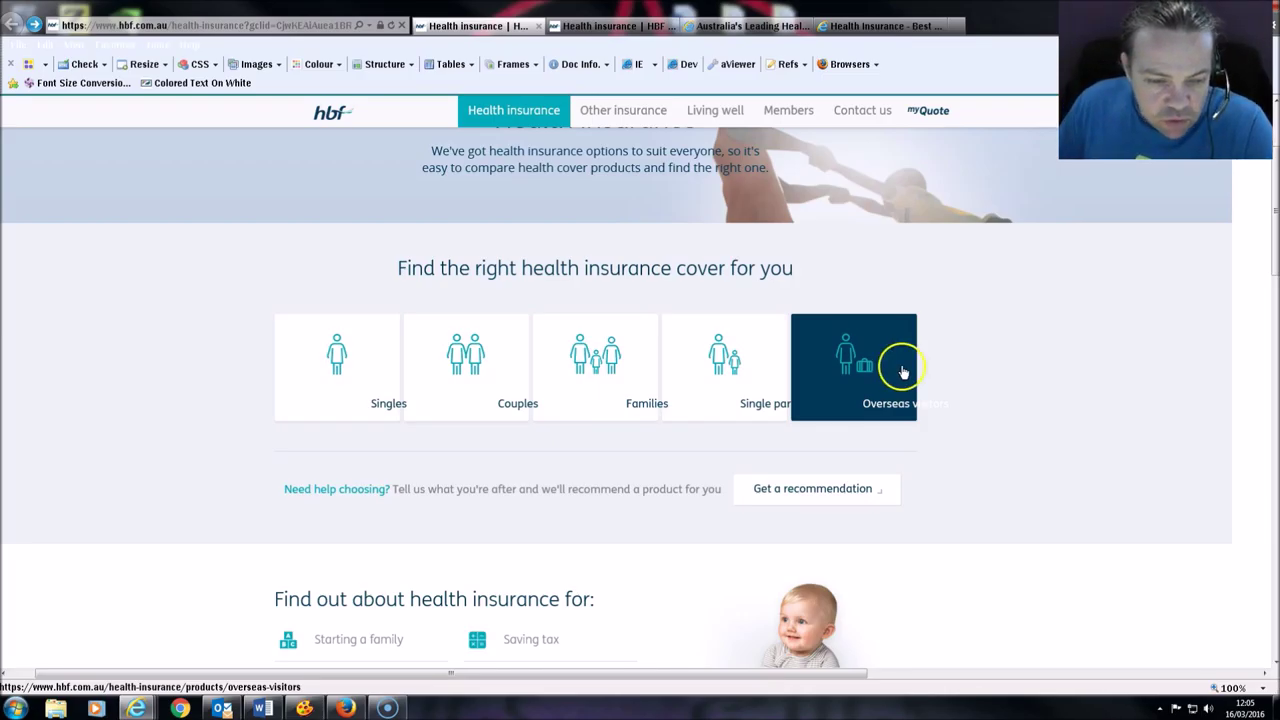
{"action": "left_click", "coordinate": [747, 365]}
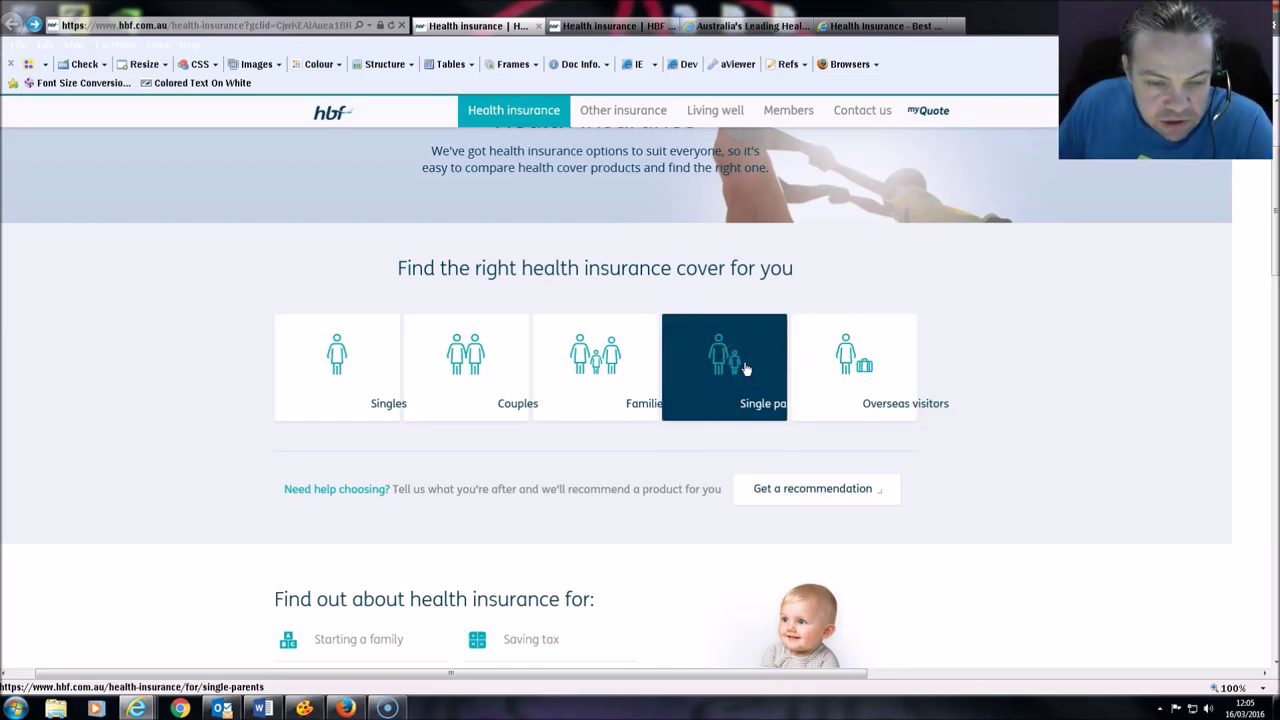
{"action": "left_click", "coordinate": [634, 365]}
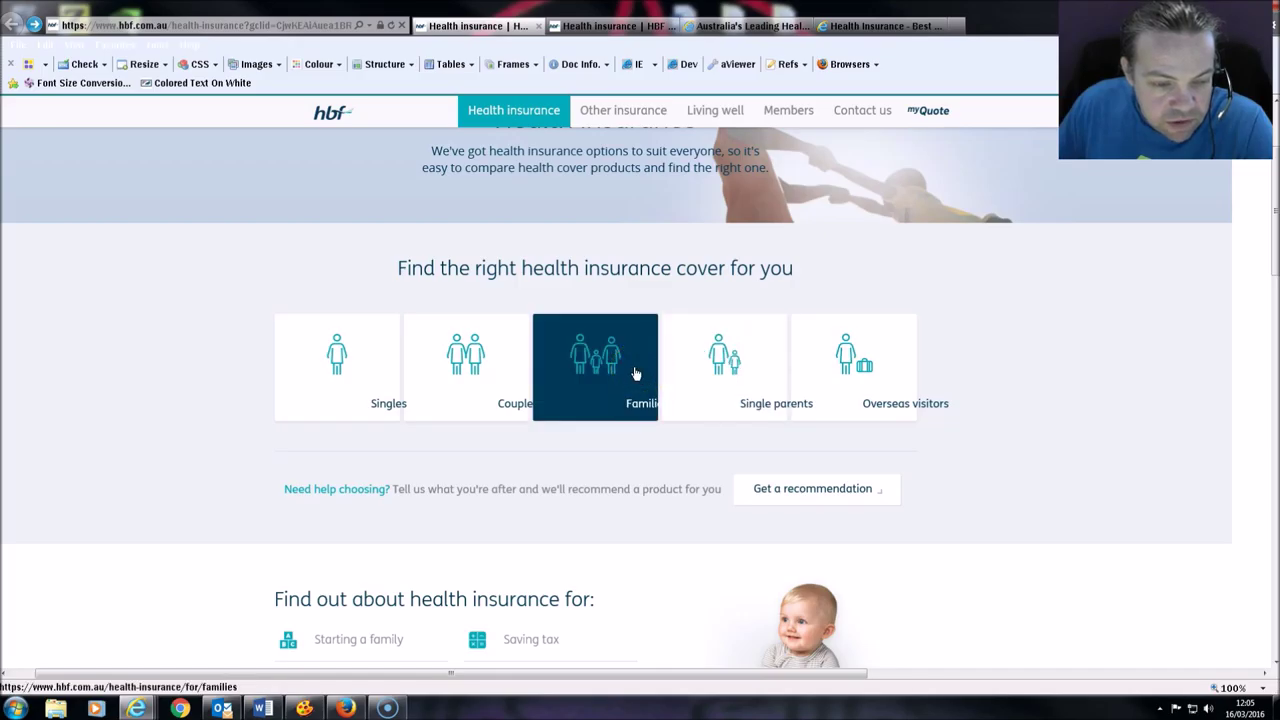
{"action": "left_click", "coordinate": [628, 373]}
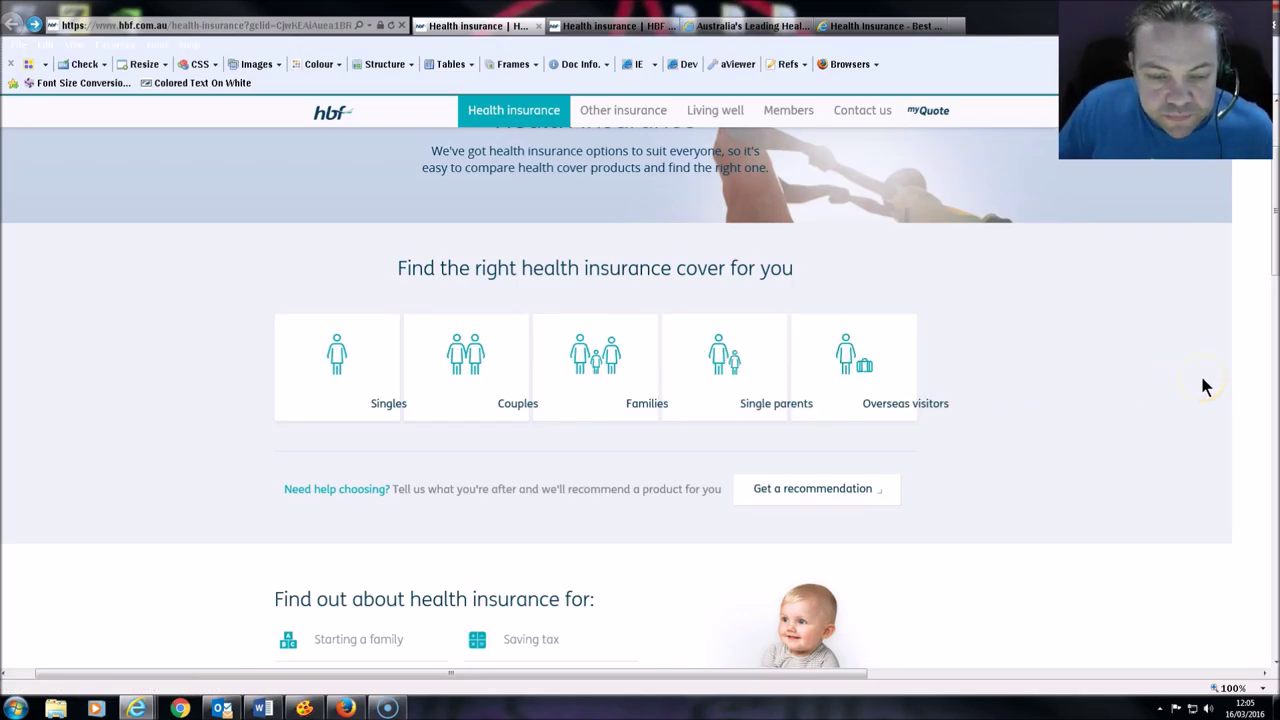
Step: Zoom HBF's Health insurance page to 175% and 200%, reset to 100%, then zoom to 175% again
{"action": "scroll", "coordinate": [1203, 385], "scroll_direction": "up", "scroll_amount": 3, "text": "ctrl"}
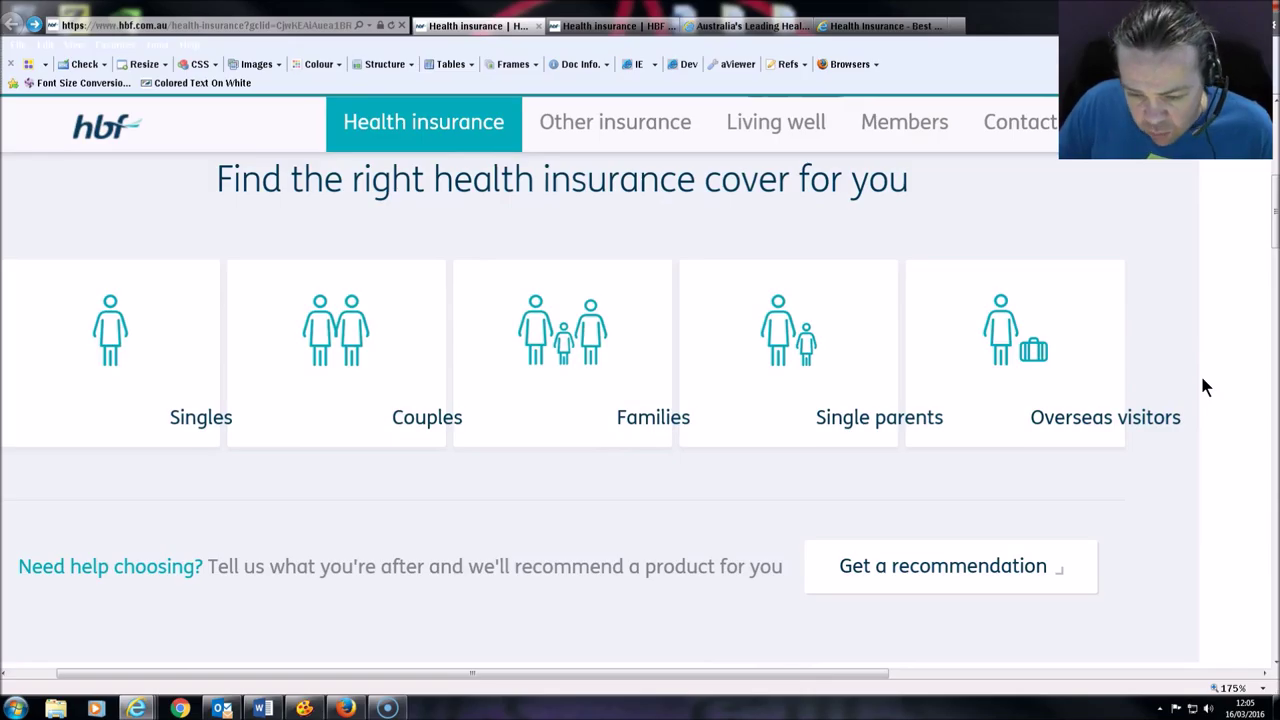
{"action": "scroll", "coordinate": [1203, 385], "scroll_direction": "up", "scroll_amount": 1, "text": "ctrl"}
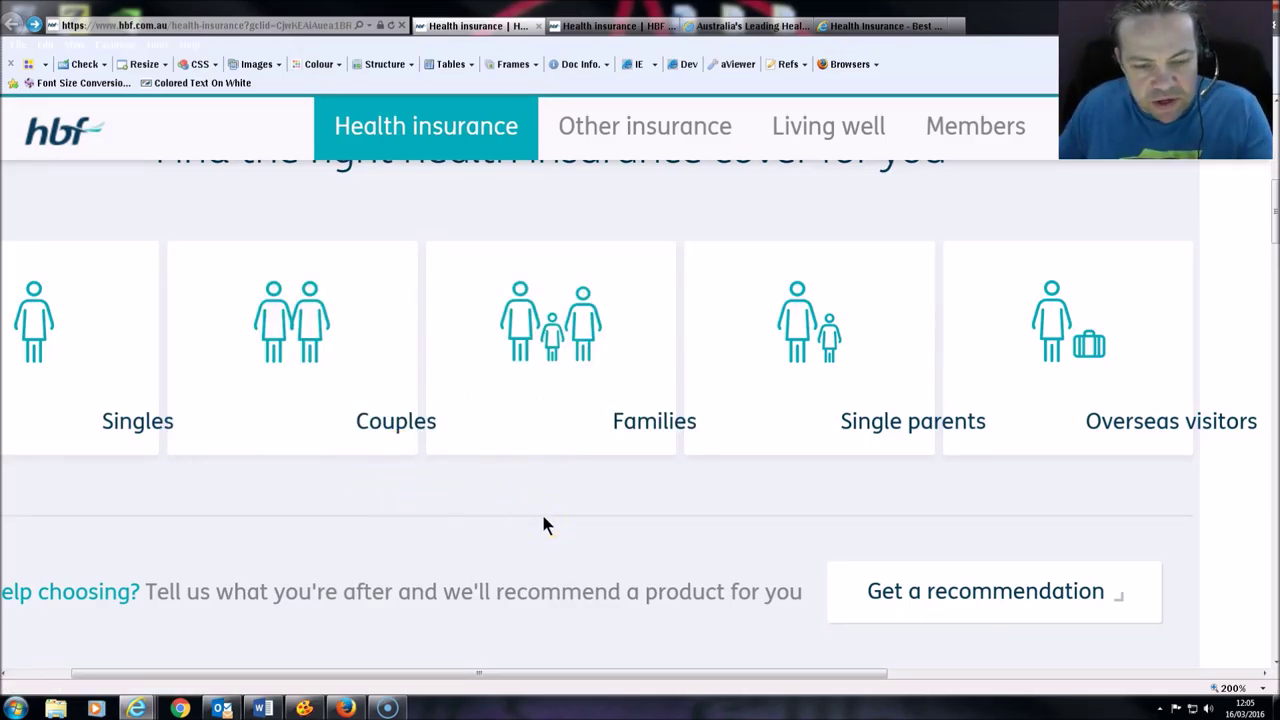
{"action": "left_click", "coordinate": [726, 509]}
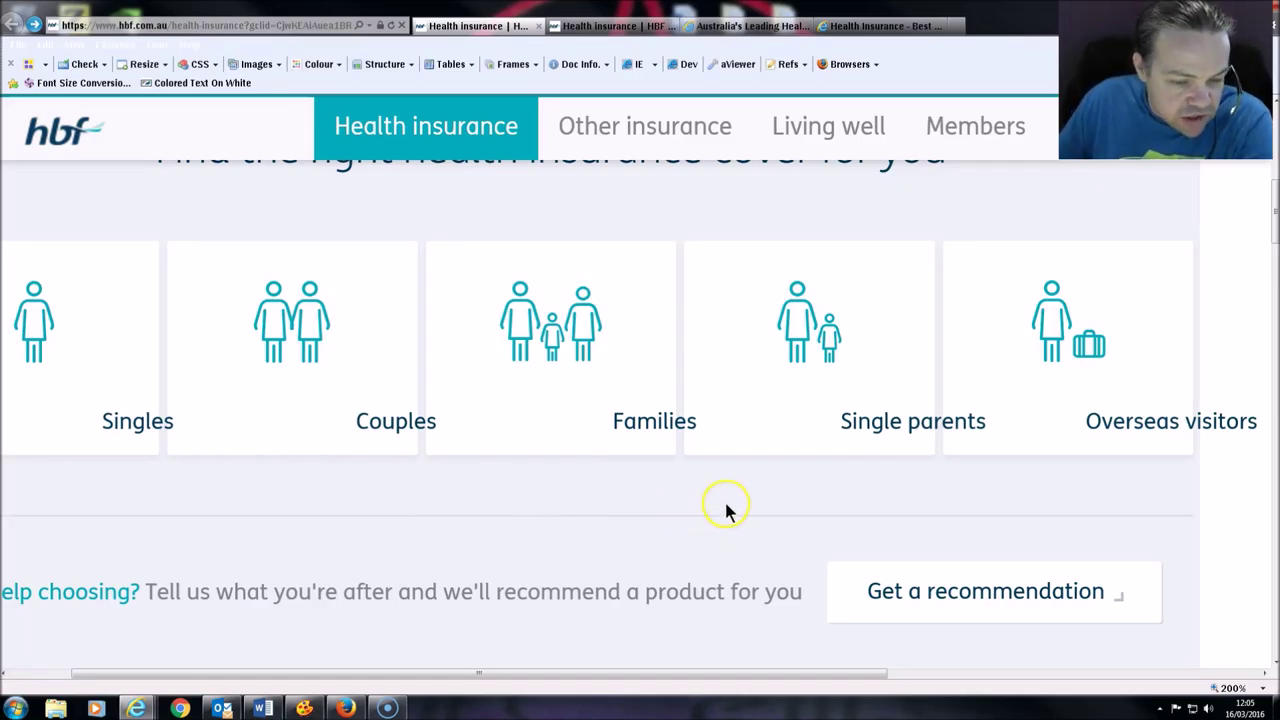
{"action": "scroll", "coordinate": [727, 511], "scroll_direction": "down", "scroll_amount": 4}
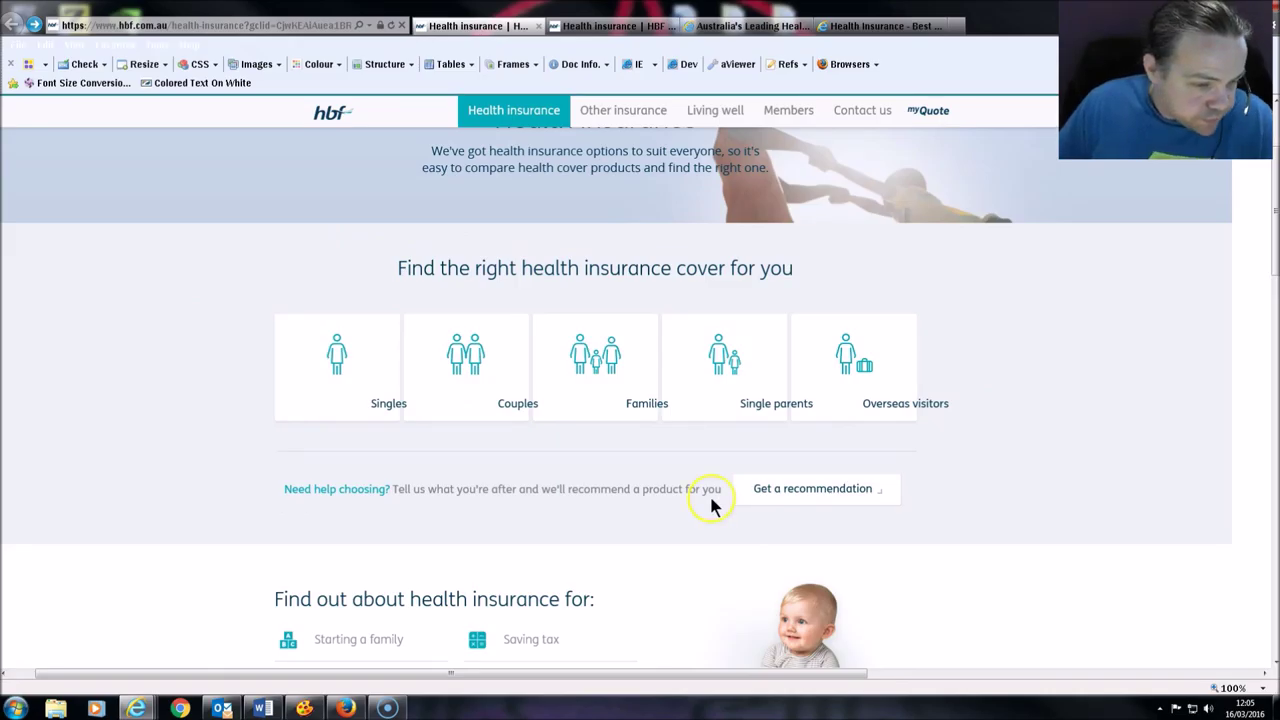
{"action": "scroll", "coordinate": [720, 502], "scroll_direction": "down", "scroll_amount": 1}
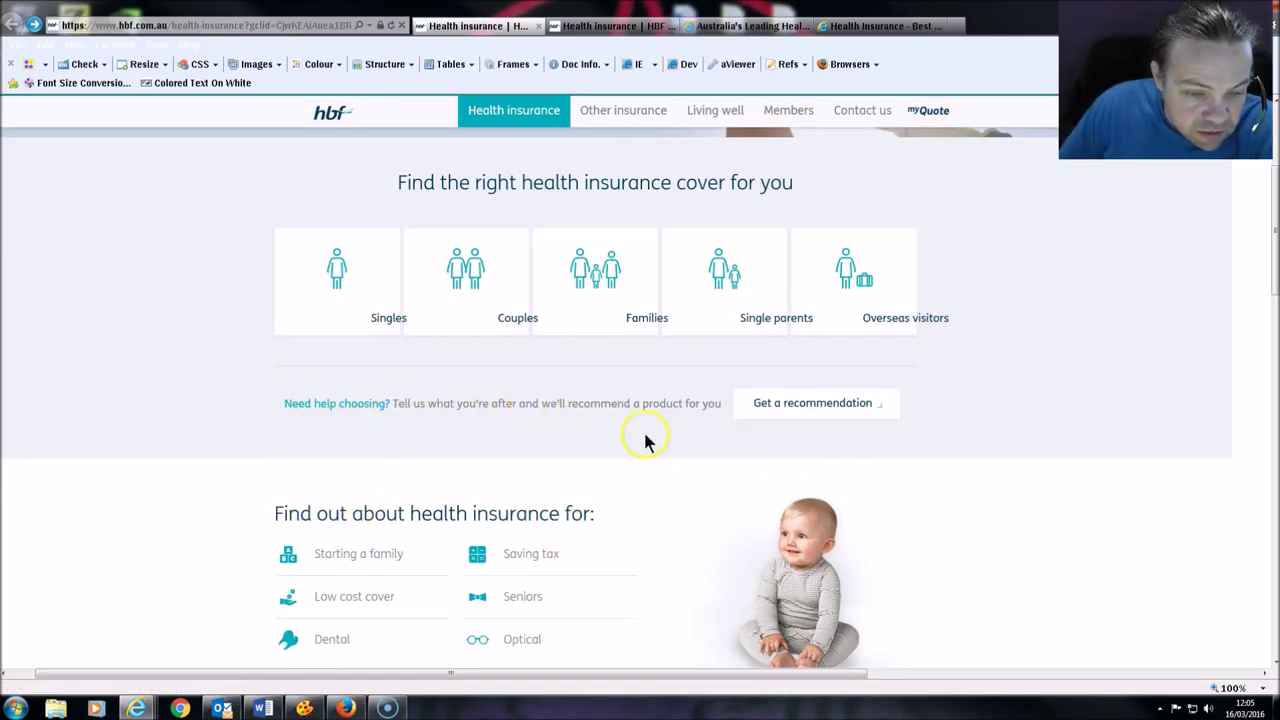
{"action": "scroll", "coordinate": [668, 412], "scroll_direction": "down", "scroll_amount": 1}
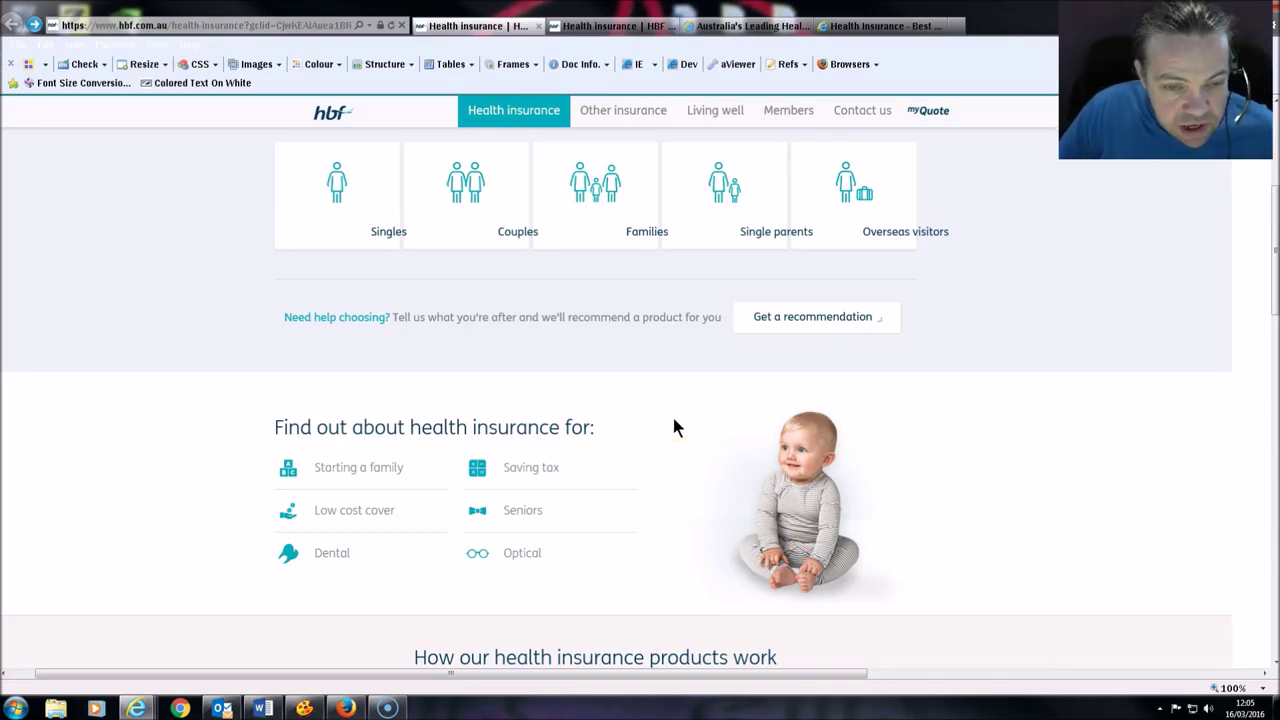
{"action": "scroll", "coordinate": [673, 428], "scroll_direction": "up", "scroll_amount": 3, "text": "ctrl"}
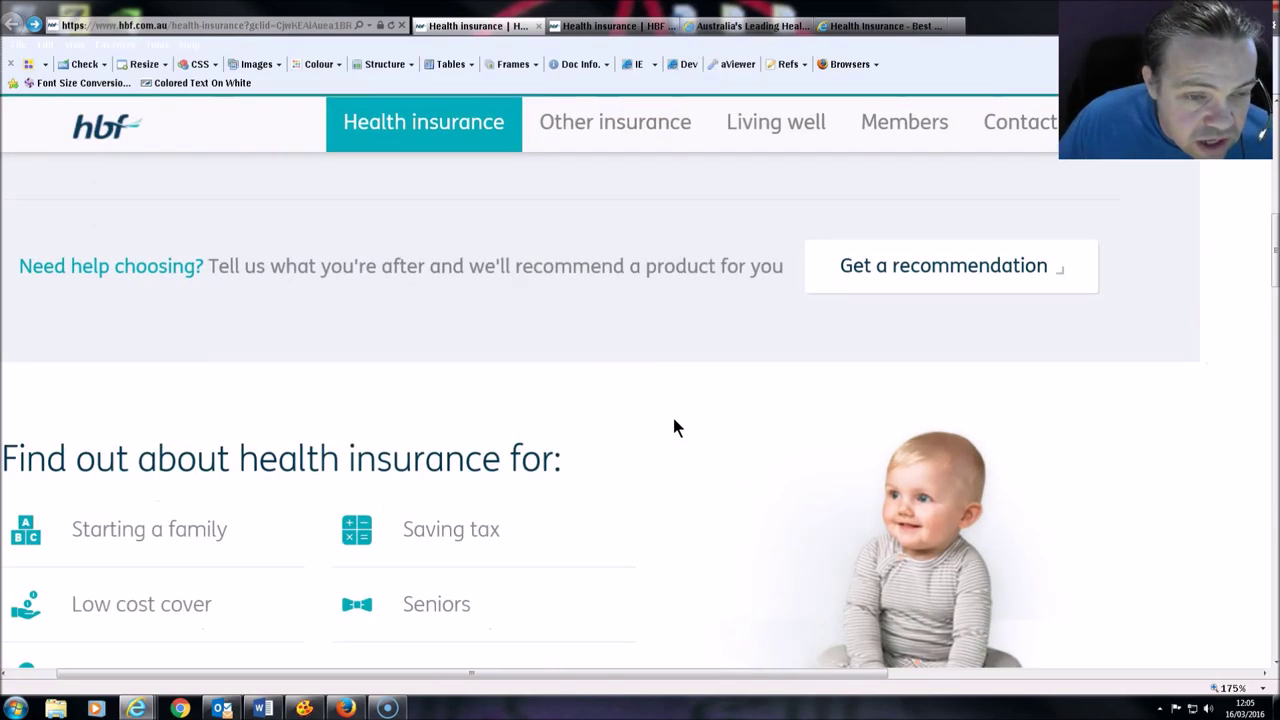
{"action": "scroll", "coordinate": [668, 390], "scroll_direction": "up", "scroll_amount": 3}
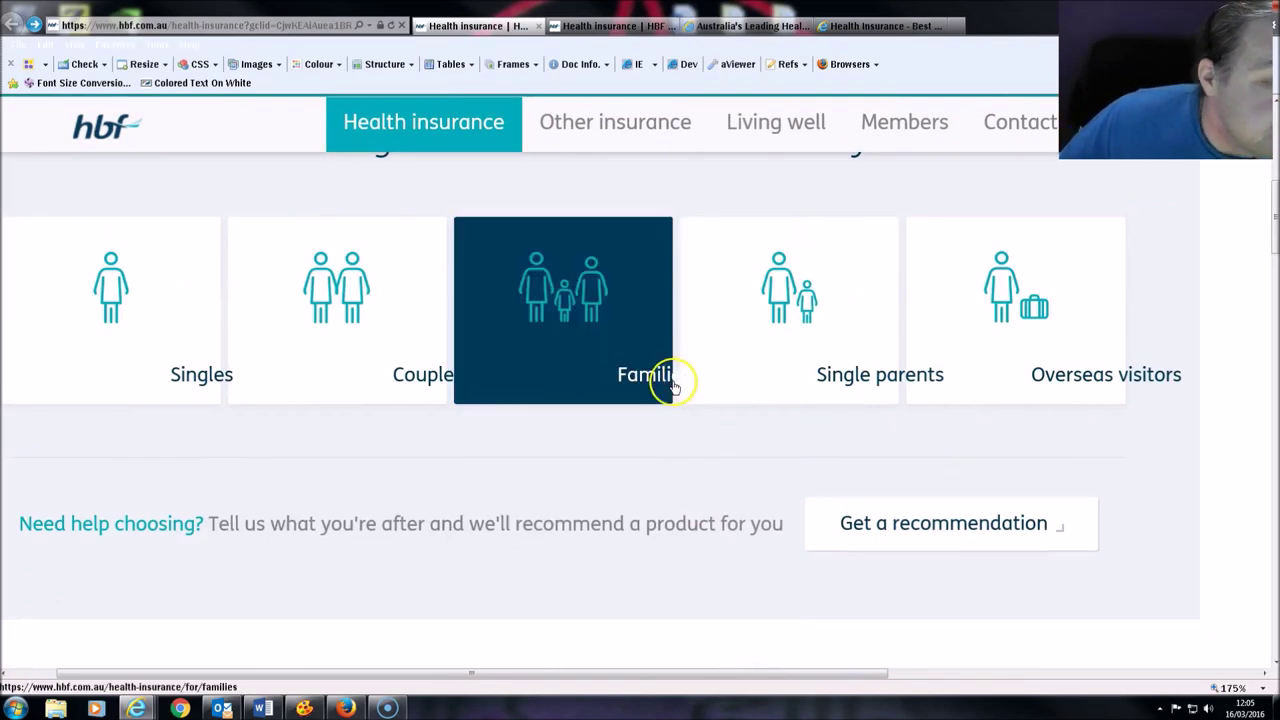
{"action": "scroll", "coordinate": [463, 577], "scroll_direction": "down", "scroll_amount": 1}
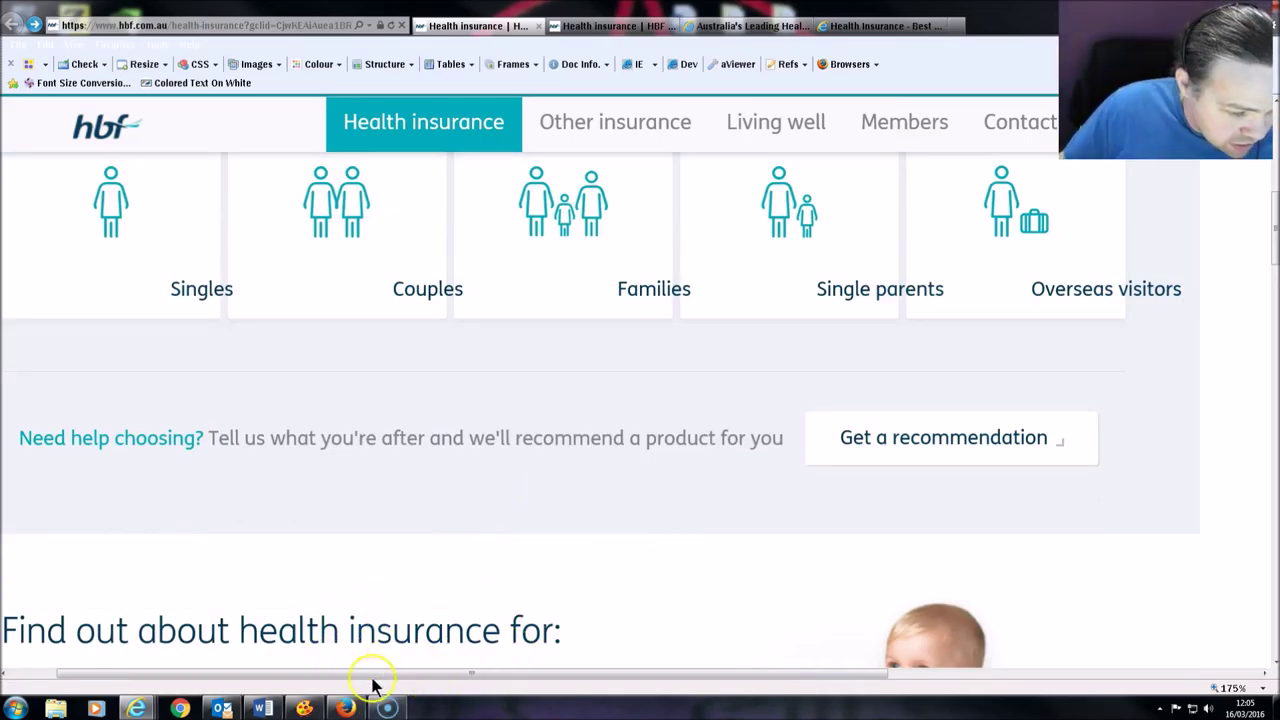
Step: Launch Colour Contrast Analyser and sample the grey 'Tell us what you're after' text as foreground
{"action": "left_click", "coordinate": [304, 708]}
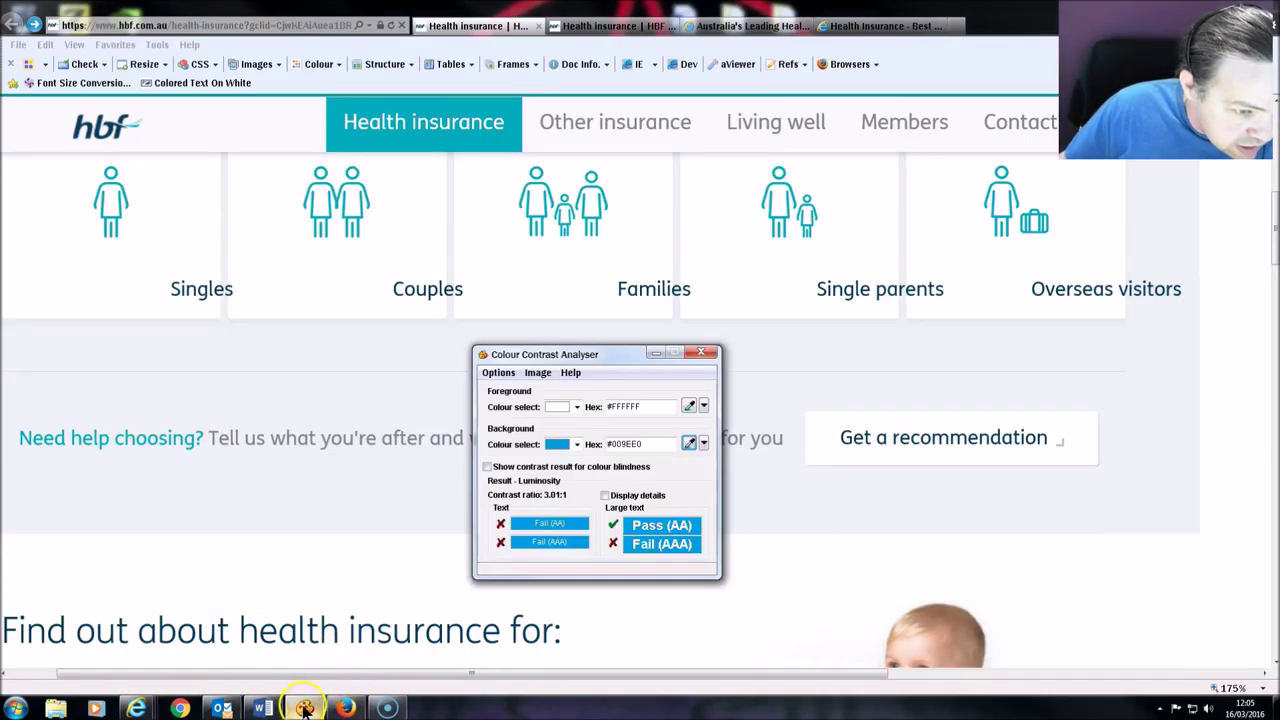
{"action": "left_click", "coordinate": [688, 405]}
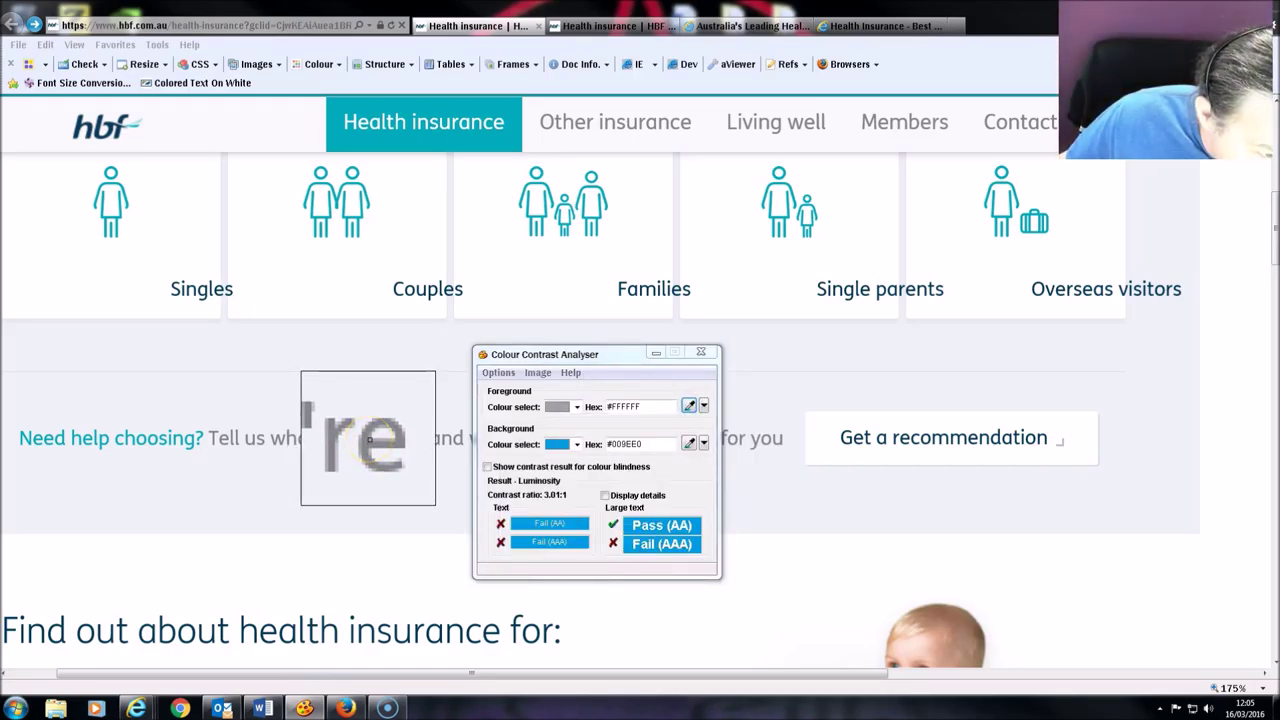
{"action": "left_click", "coordinate": [368, 438]}
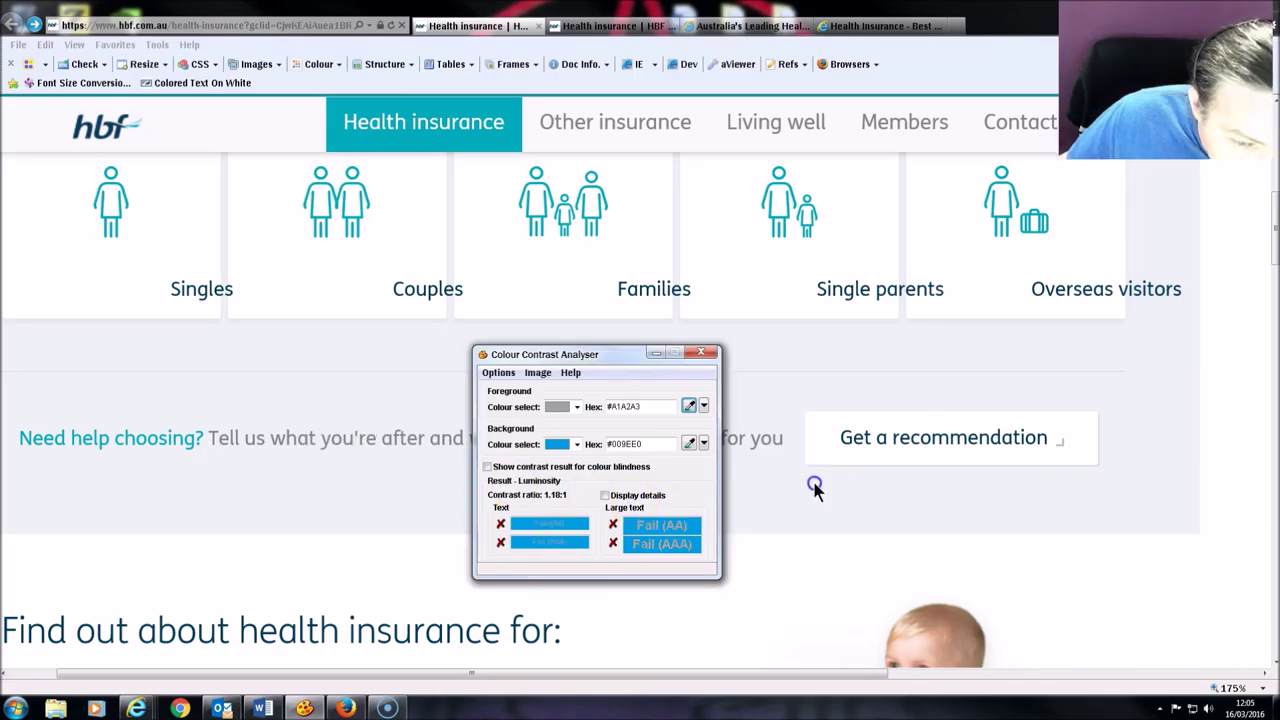
Step: Sample the pale page background as background, giving 2.23:1 (fails AA and AAA), then dismiss the checker
{"action": "left_click", "coordinate": [697, 447]}
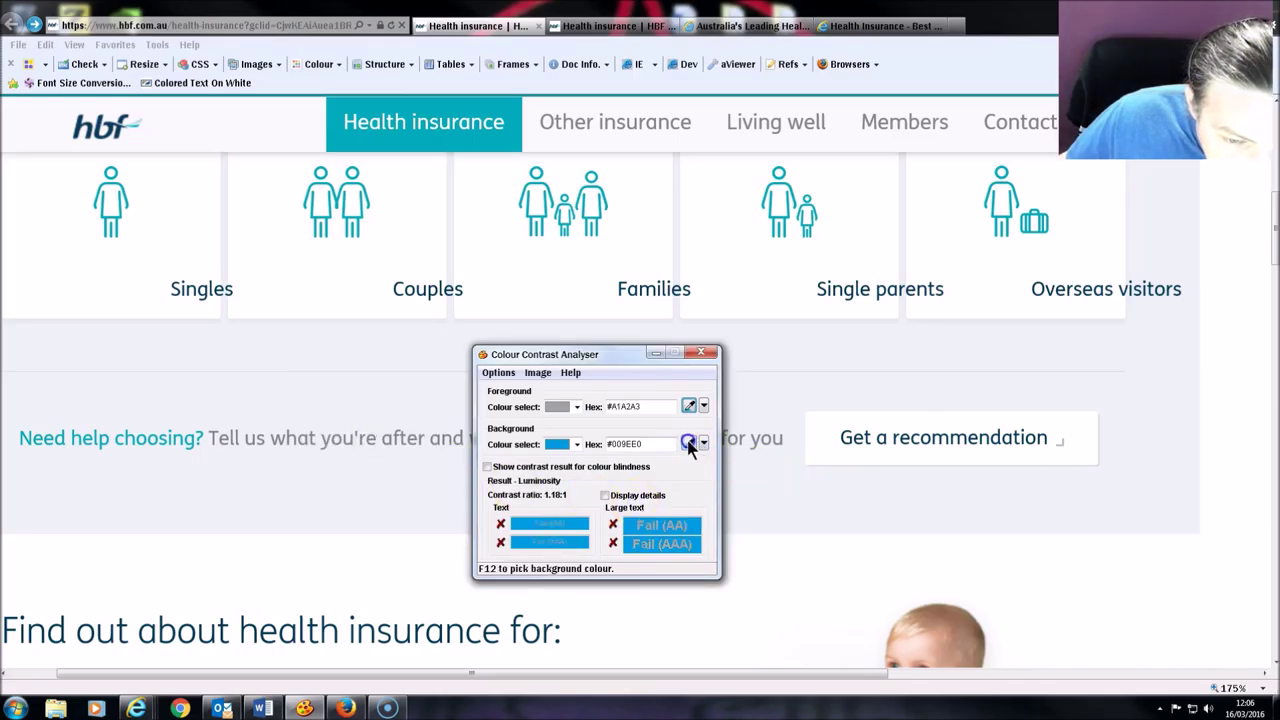
{"action": "left_click", "coordinate": [421, 447]}
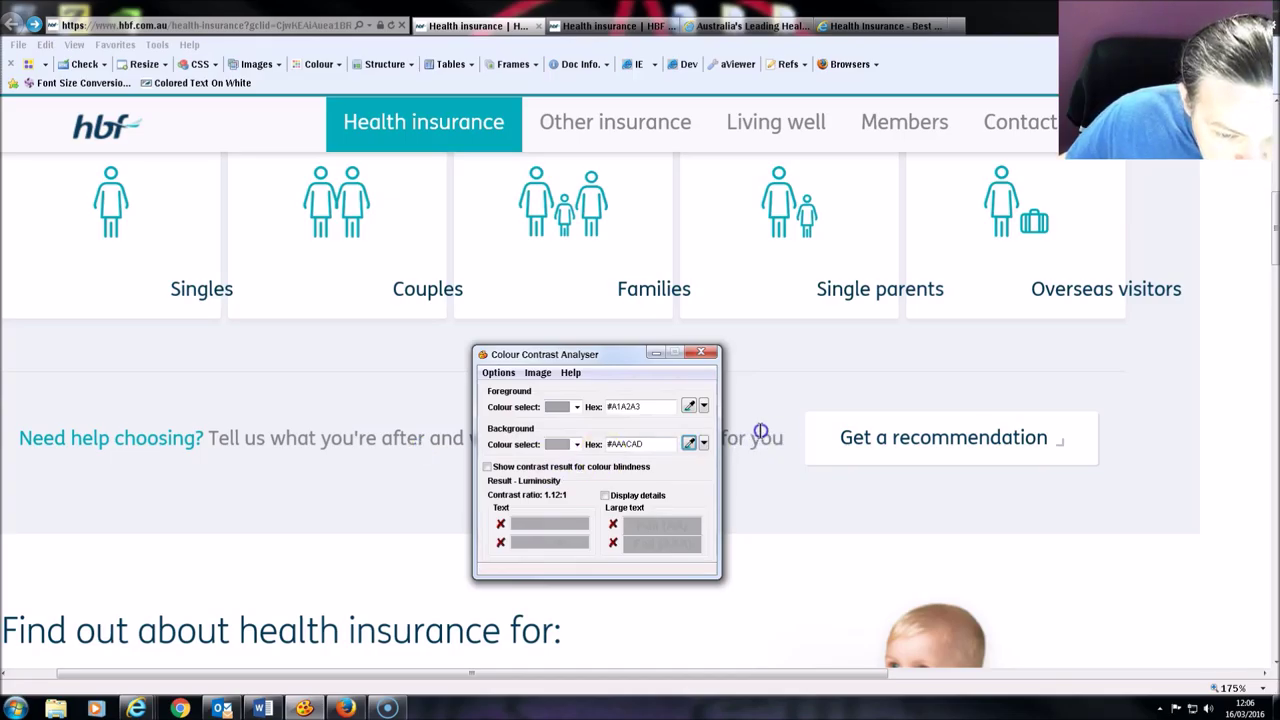
{"action": "left_click", "coordinate": [692, 445]}
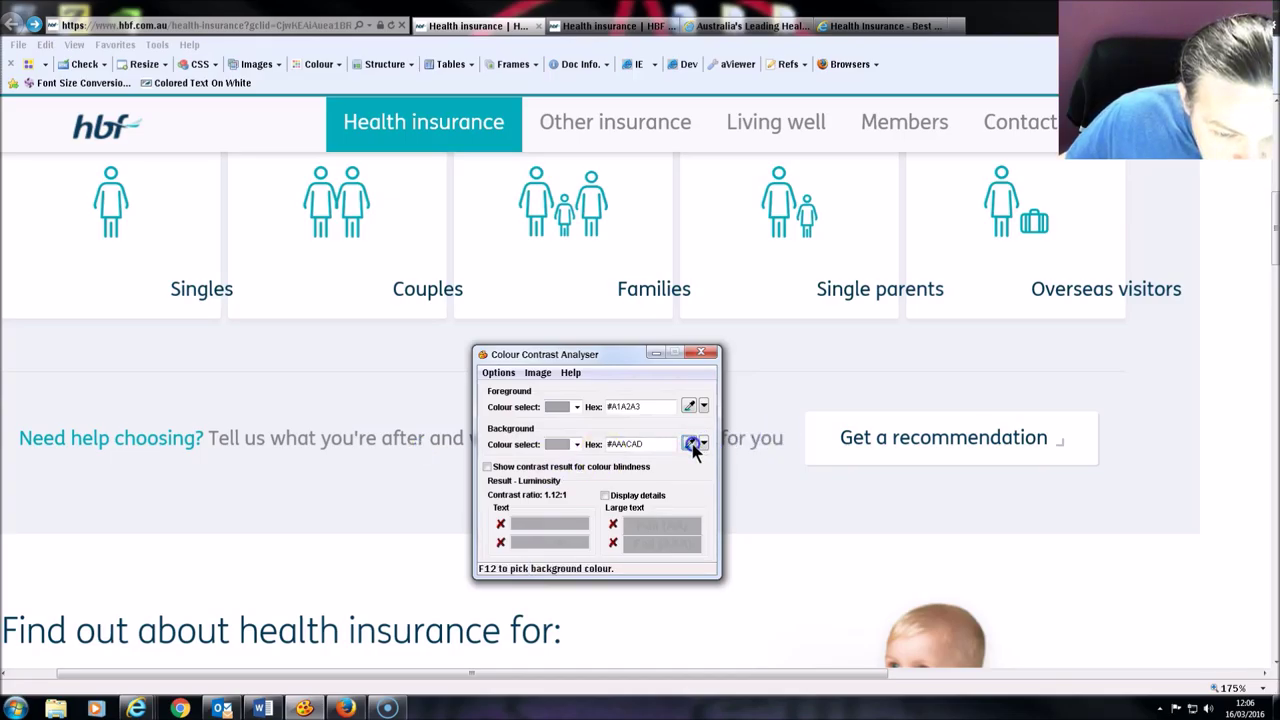
{"action": "left_click", "coordinate": [404, 469]}
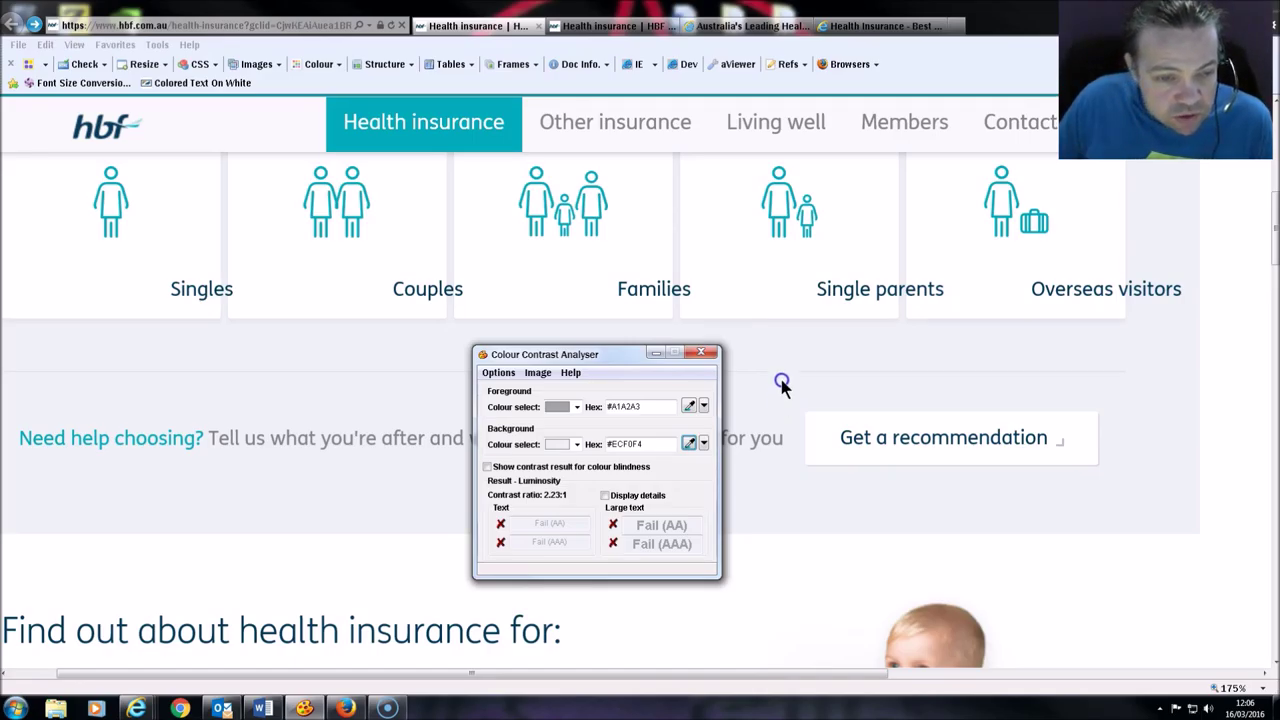
{"action": "left_click", "coordinate": [651, 352]}
Step: Scroll further down the HBF page, then Ctrl+Tab over to the Medibank tab
{"action": "scroll", "coordinate": [790, 455], "scroll_direction": "down", "scroll_amount": 2}
{"action": "scroll", "coordinate": [790, 466], "scroll_direction": "down", "scroll_amount": 1}
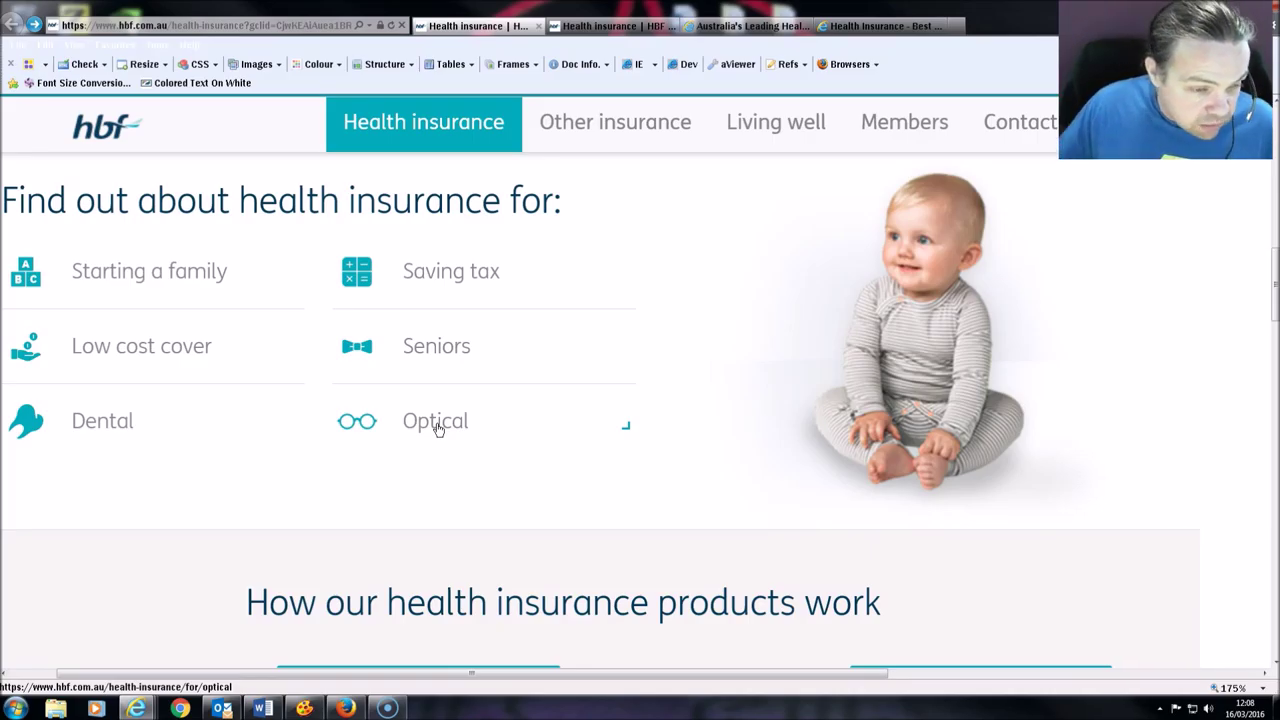
{"action": "scroll", "coordinate": [634, 491], "scroll_direction": "down", "scroll_amount": 2}
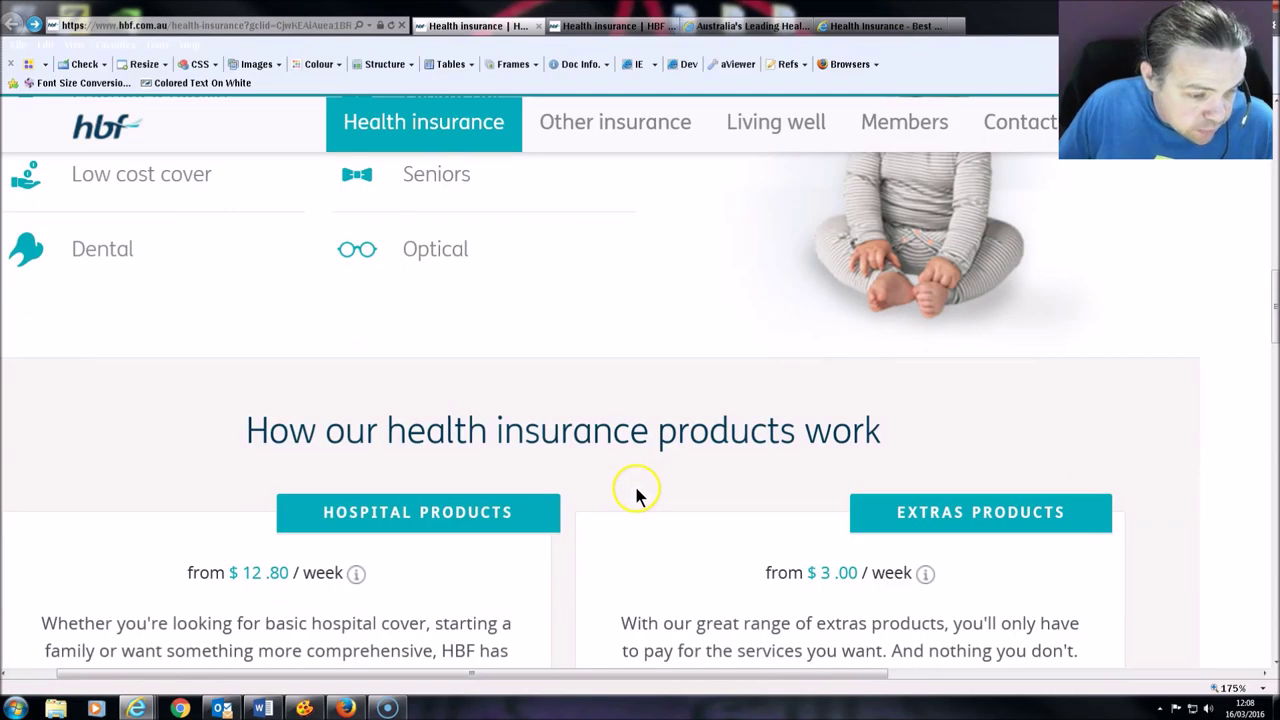
{"action": "scroll", "coordinate": [737, 391], "scroll_direction": "down", "scroll_amount": 2}
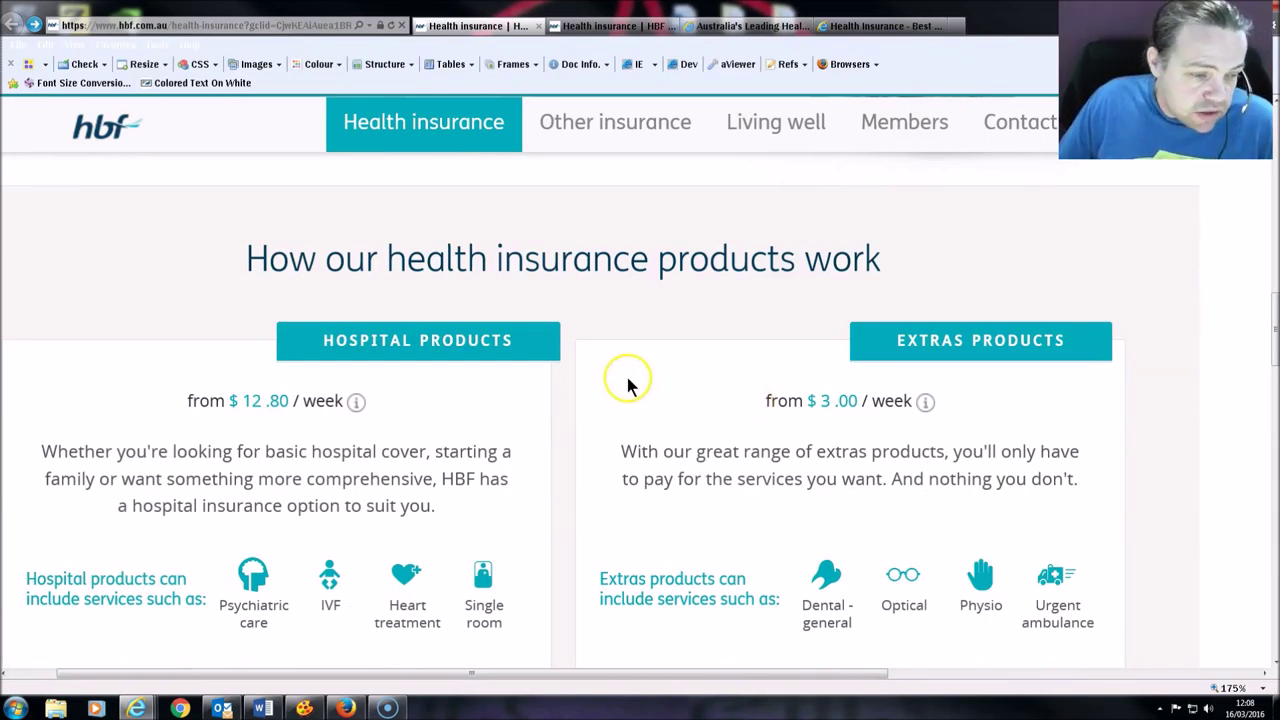
{"action": "scroll", "coordinate": [540, 418], "scroll_direction": "down", "scroll_amount": 1}
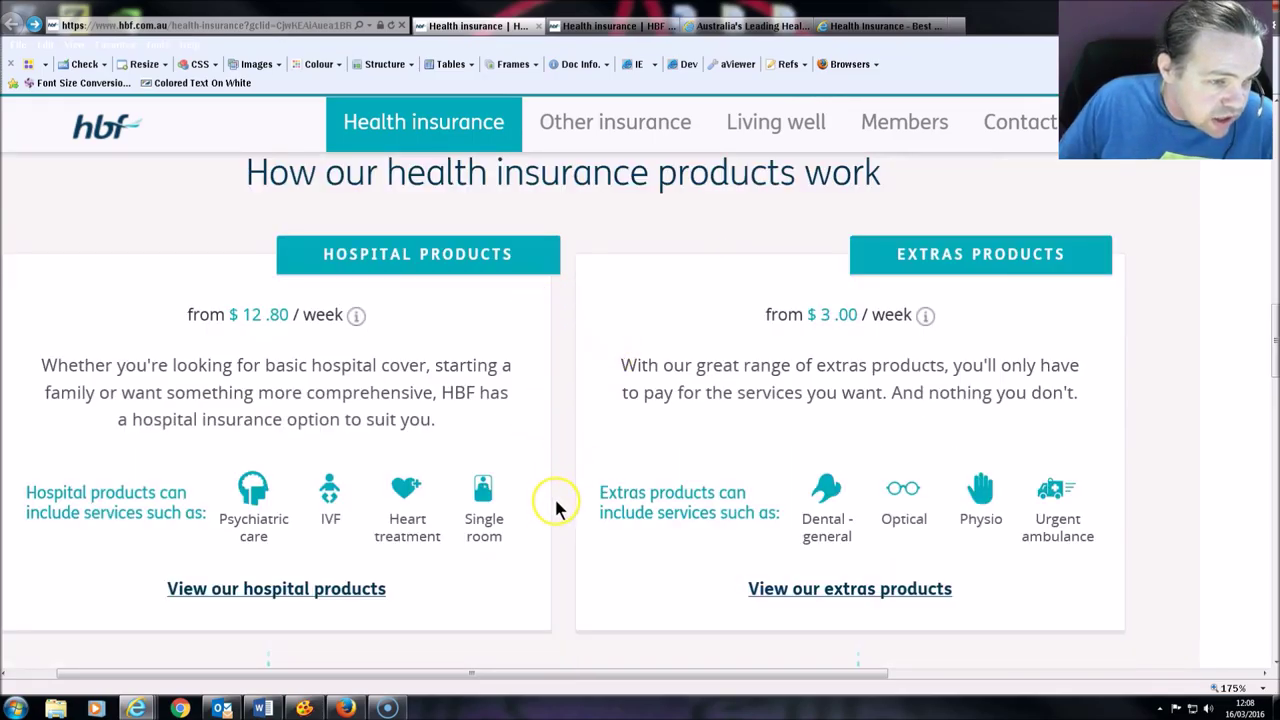
{"action": "scroll", "coordinate": [765, 500], "scroll_direction": "down", "scroll_amount": 1}
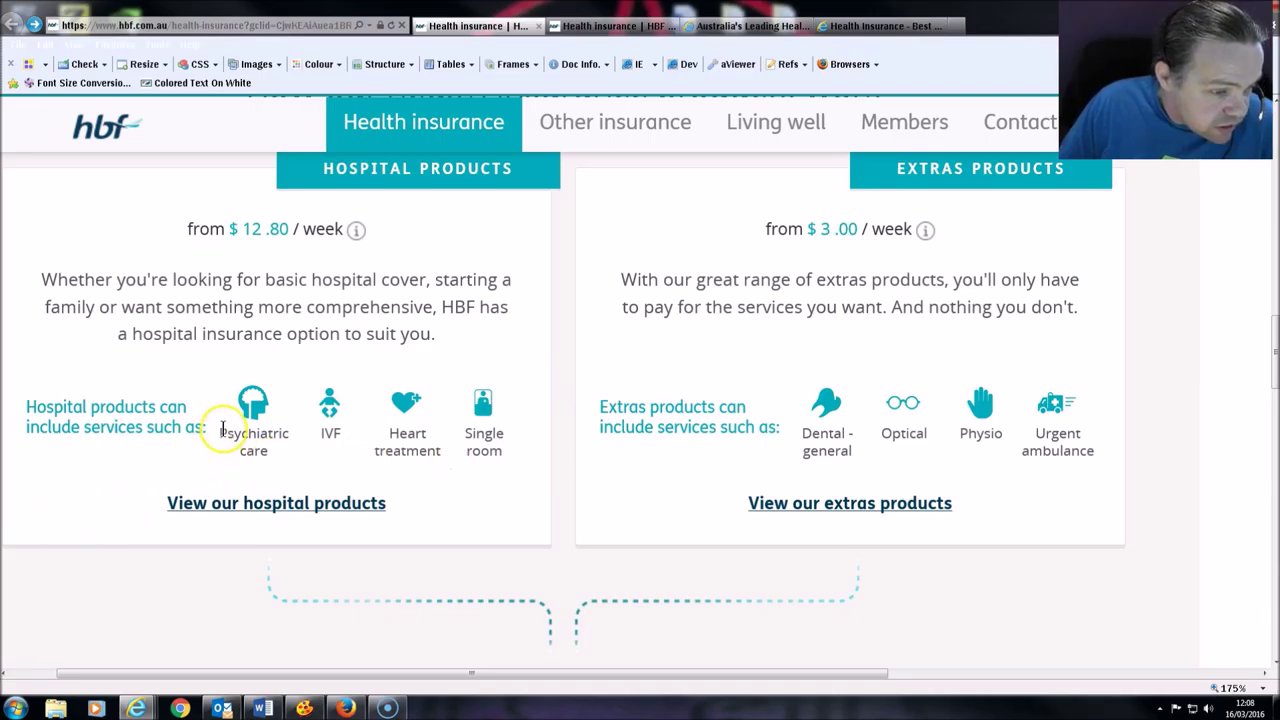
{"action": "key", "text": "ctrl+Tab"}
{"action": "key", "text": "ctrl+Tab"}
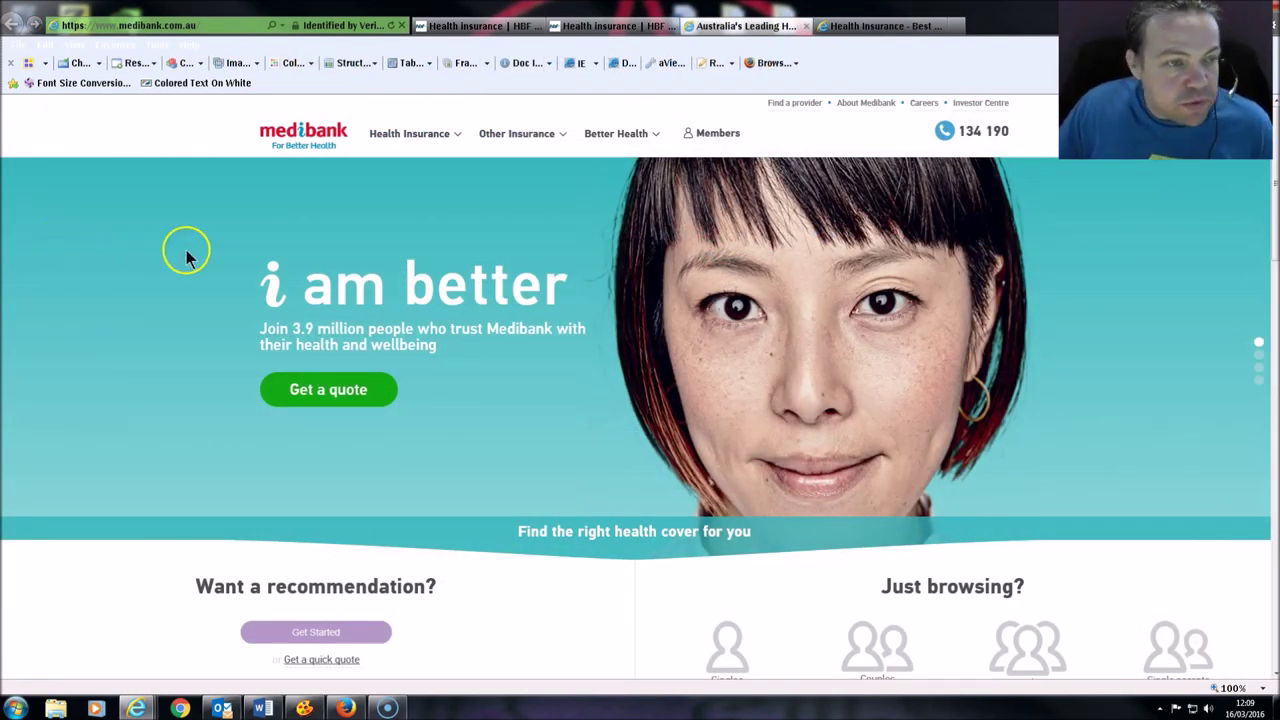
{"action": "left_click", "coordinate": [443, 140]}
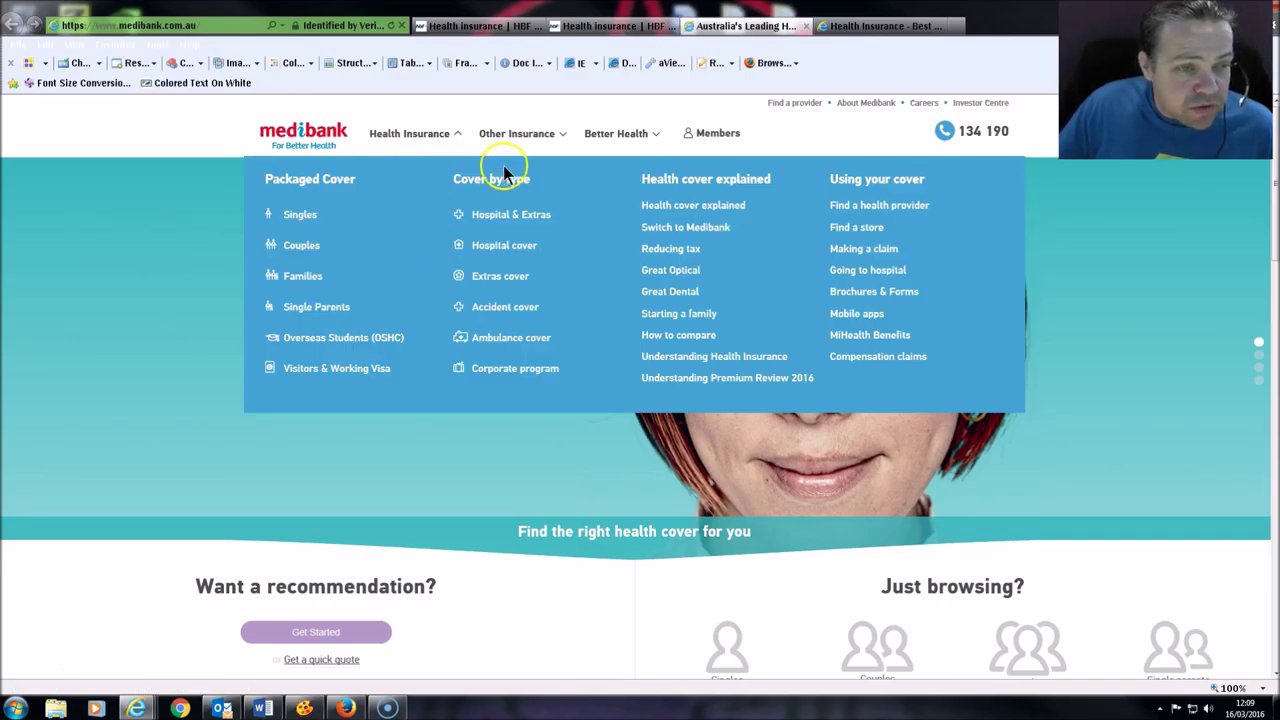
{"action": "left_click", "coordinate": [540, 140]}
{"action": "left_click", "coordinate": [590, 150]}
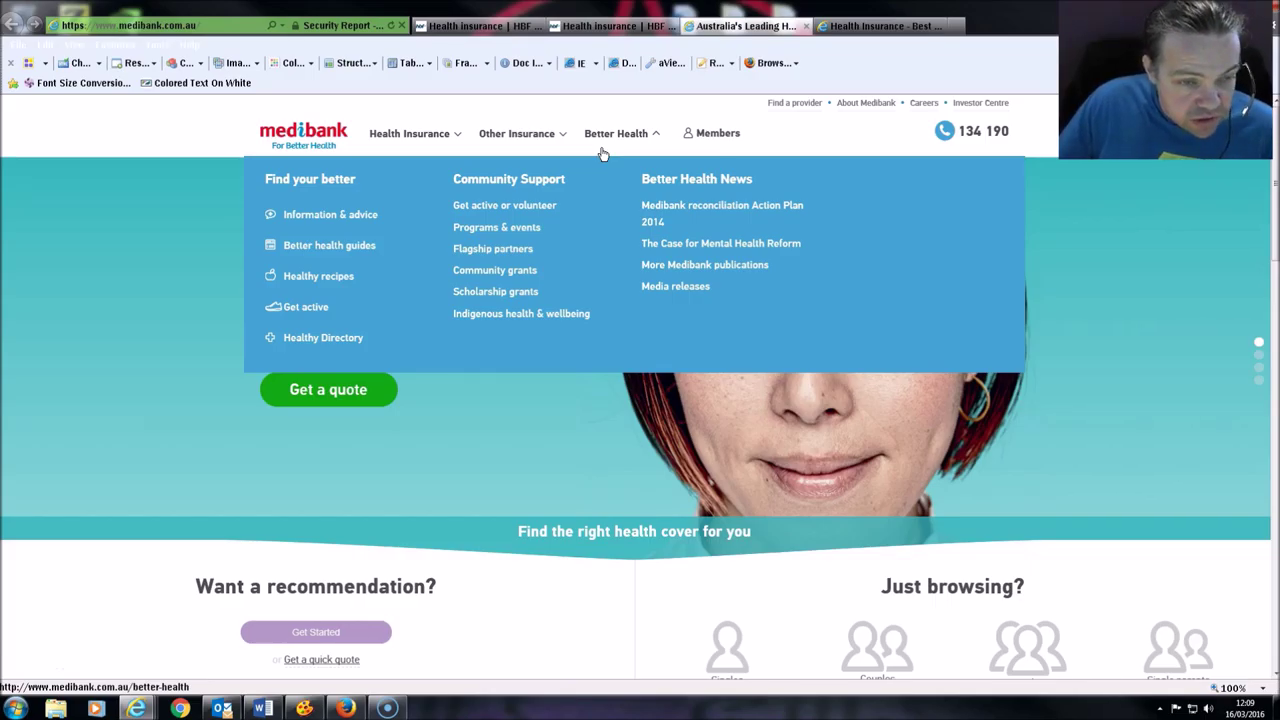
{"action": "left_click", "coordinate": [590, 148]}
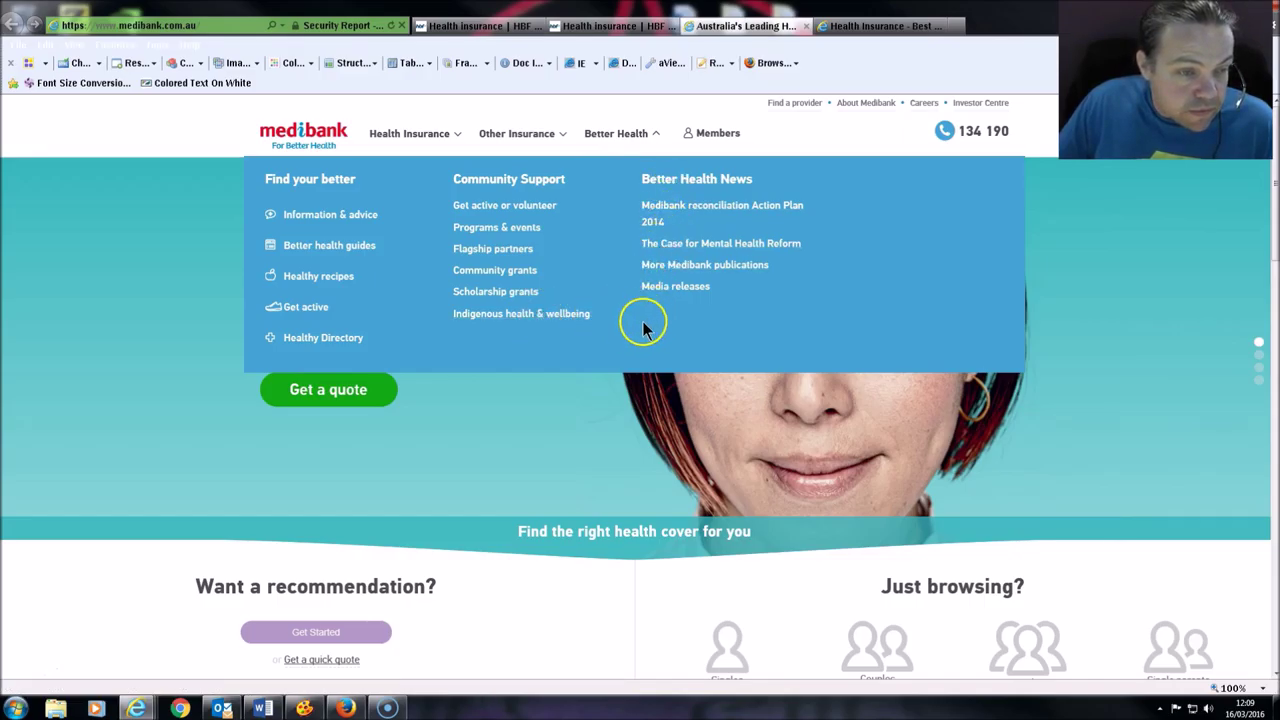
Step: Close the Better Health menu and scroll down to Medibank's Travel, Pets, Life and Income tiles
{"action": "scroll", "coordinate": [680, 478], "scroll_direction": "down", "scroll_amount": 1}
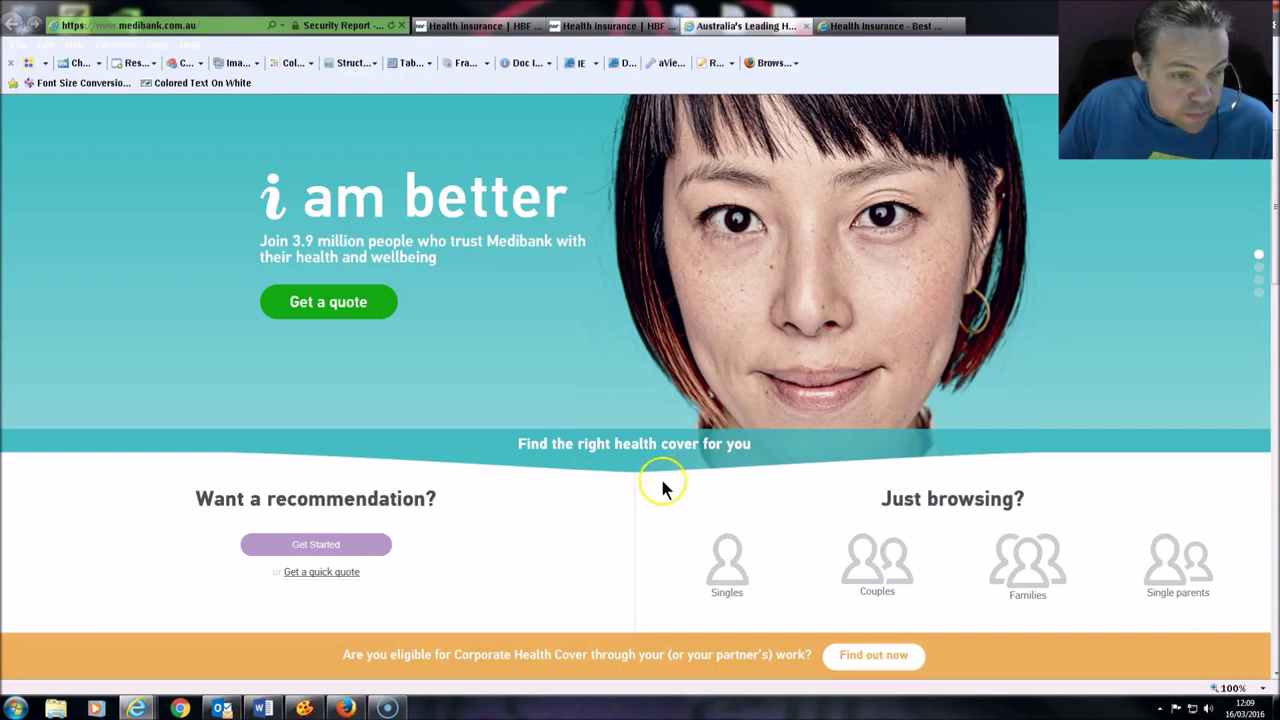
{"action": "left_click", "coordinate": [667, 367]}
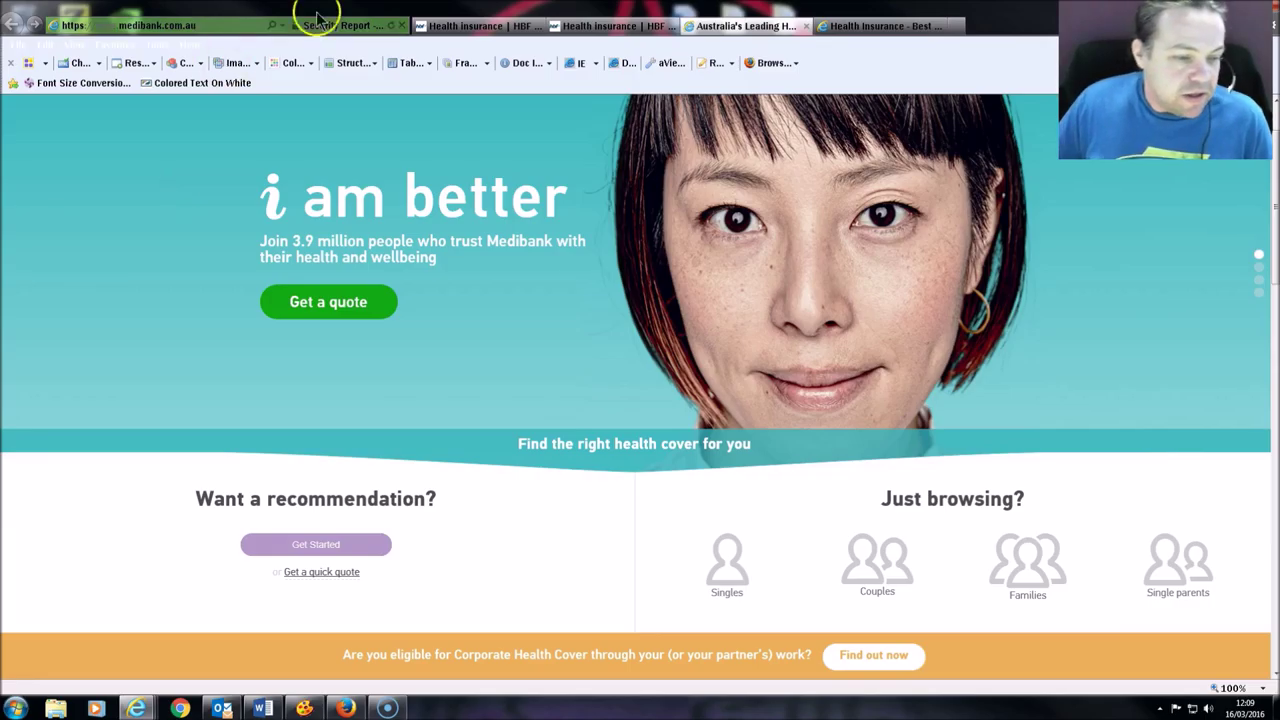
{"action": "scroll", "coordinate": [620, 263], "scroll_direction": "down", "scroll_amount": 3}
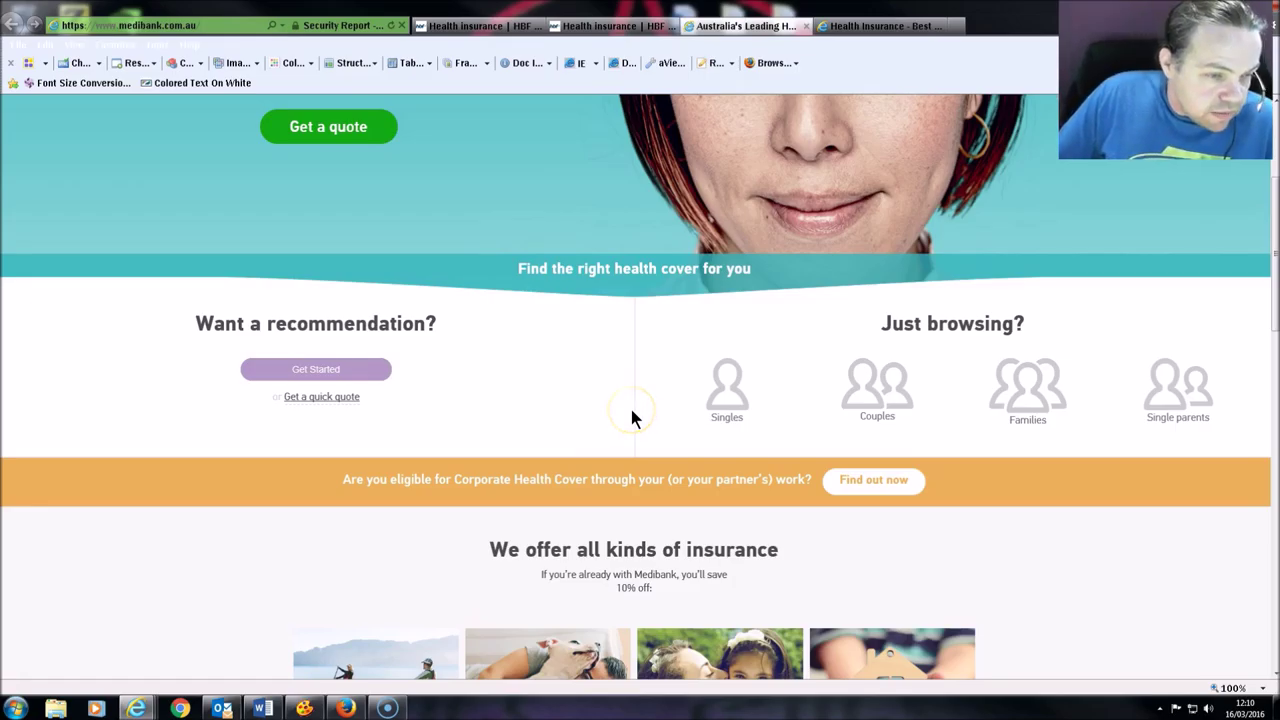
{"action": "scroll", "coordinate": [597, 406], "scroll_direction": "down", "scroll_amount": 1}
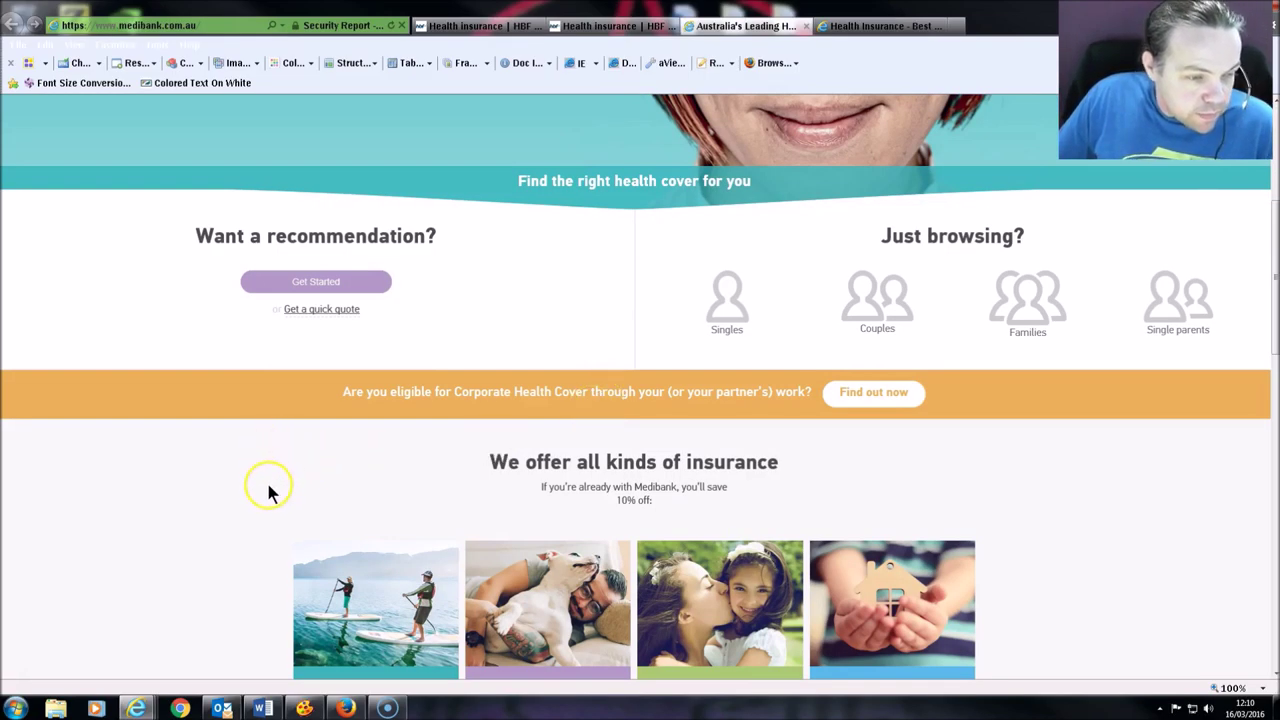
{"action": "scroll", "coordinate": [268, 493], "scroll_direction": "down", "scroll_amount": 1}
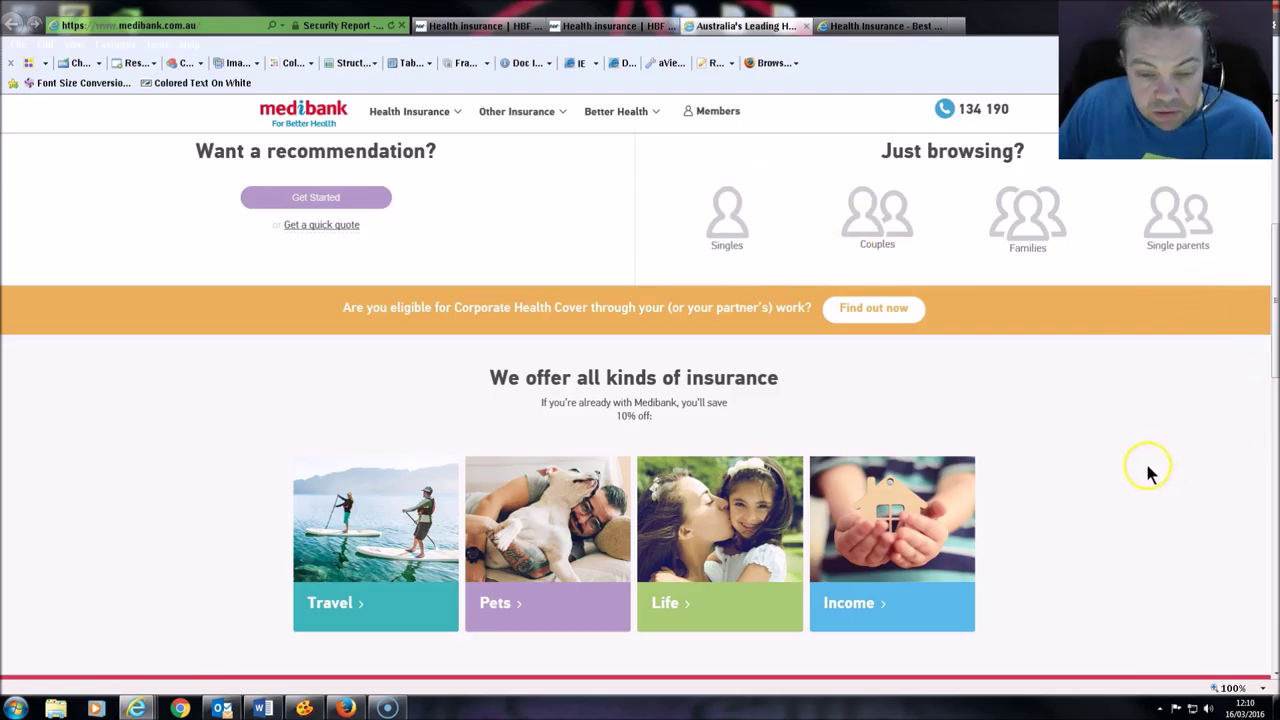
{"action": "scroll", "coordinate": [1149, 471], "scroll_direction": "down", "scroll_amount": 2}
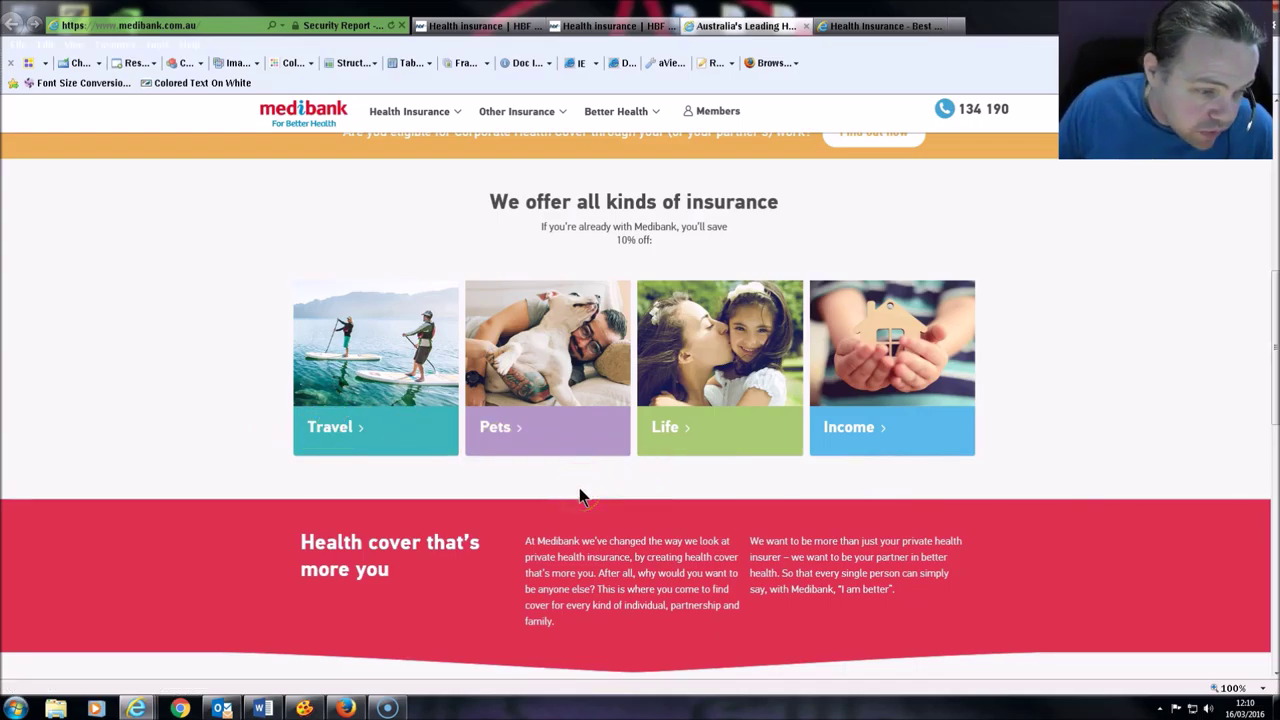
Step: Enlarge the Medibank page to 175% then 200%, then zoom back out to 150%
{"action": "key", "text": "ctrl+plus"}
{"action": "key", "text": "ctrl+plus"}
{"action": "key", "text": "ctrl+plus"}
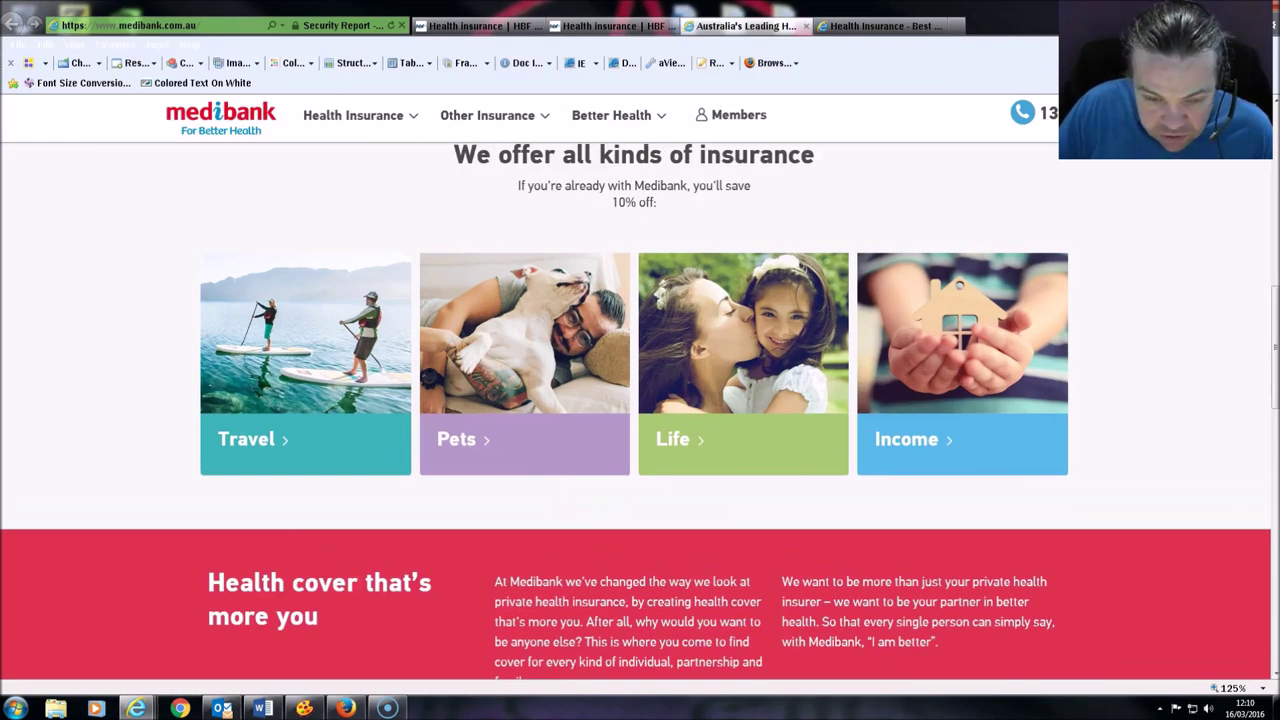
{"action": "key", "text": "ctrl+plus"}
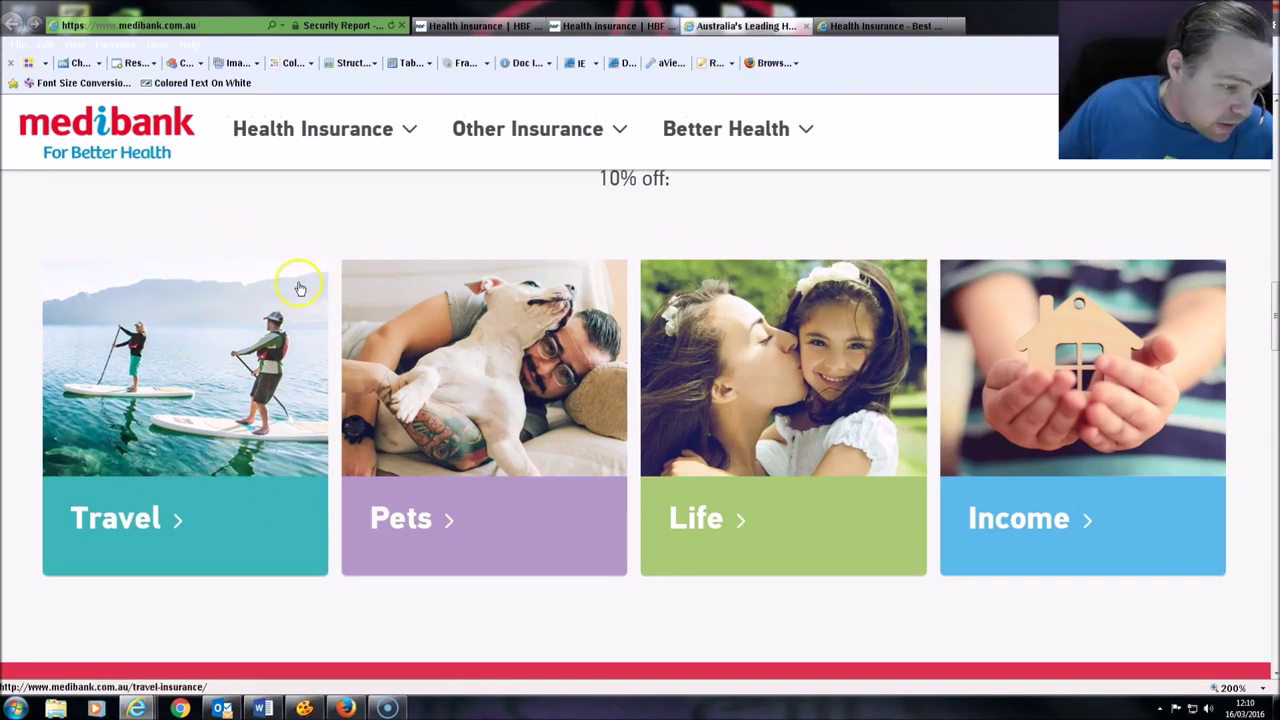
{"action": "left_click", "coordinate": [203, 374]}
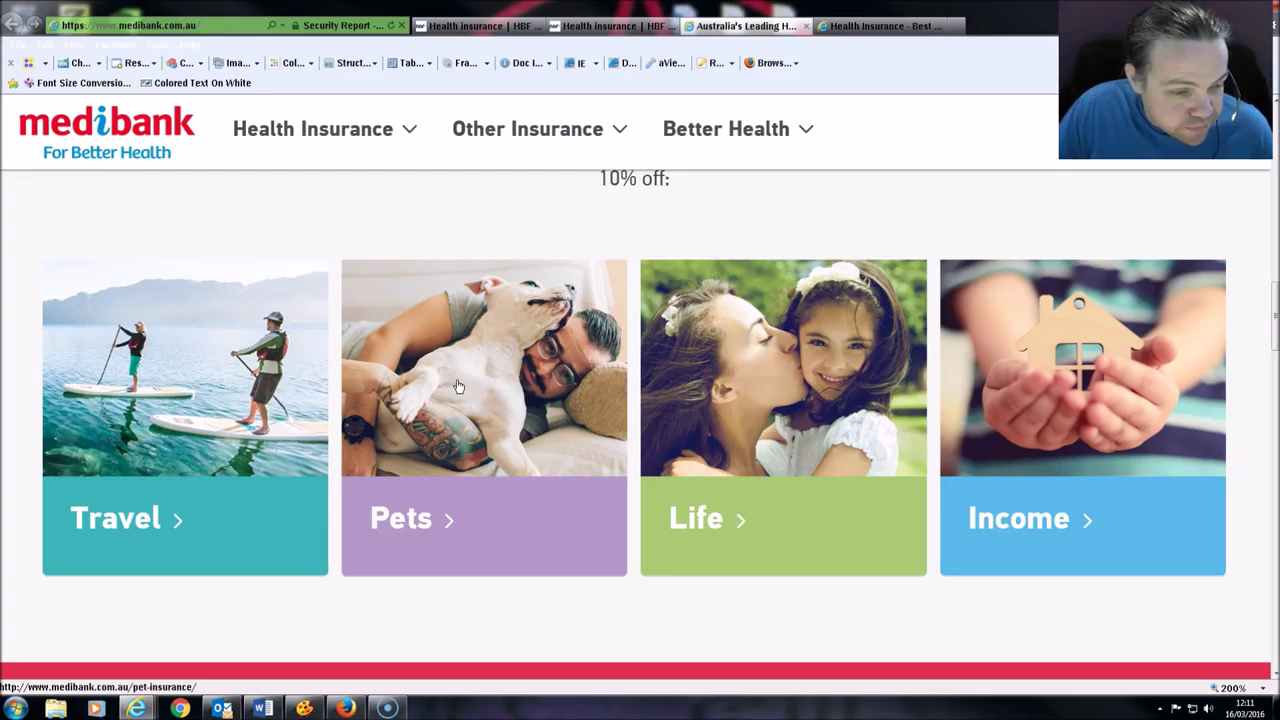
{"action": "key", "text": "ctrl+minus"}
{"action": "key", "text": "ctrl+minus"}
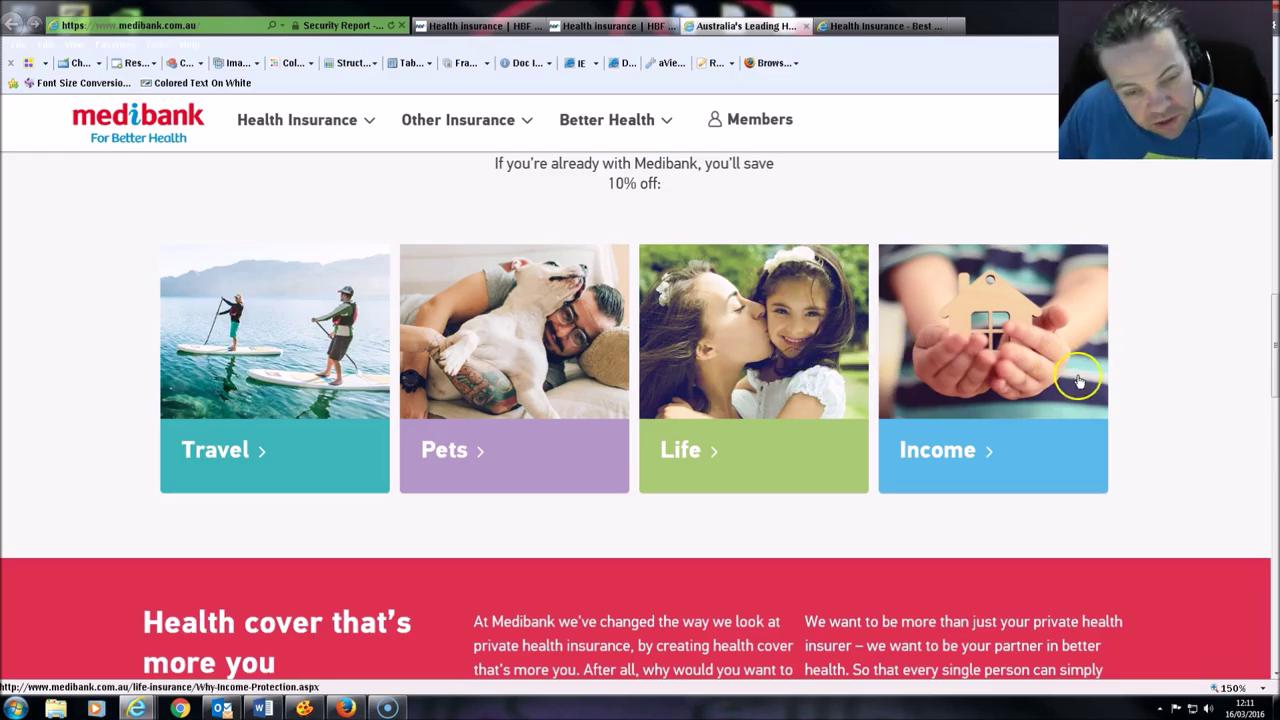
Step: Scroll down through the Medibank page at 150% zoom
{"action": "scroll", "coordinate": [1082, 468], "scroll_direction": "down", "scroll_amount": 3}
{"action": "scroll", "coordinate": [1080, 467], "scroll_direction": "down", "scroll_amount": 7}
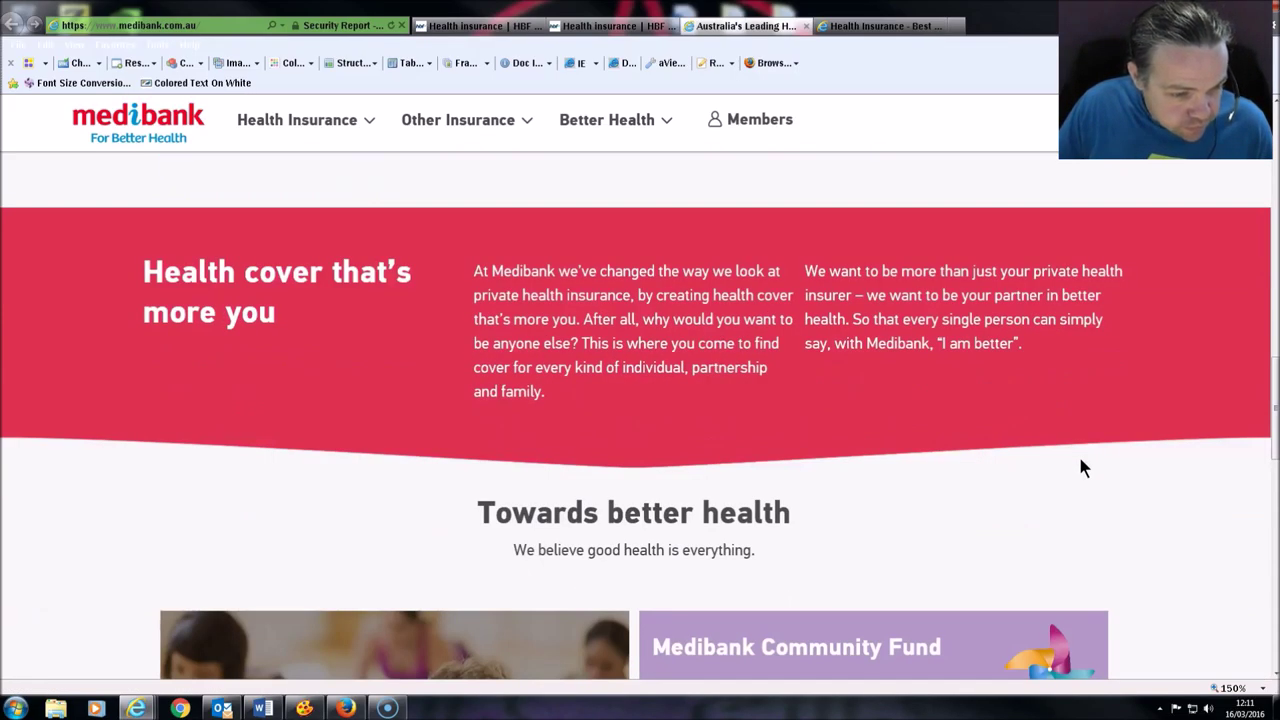
{"action": "scroll", "coordinate": [1080, 467], "scroll_direction": "down", "scroll_amount": 4}
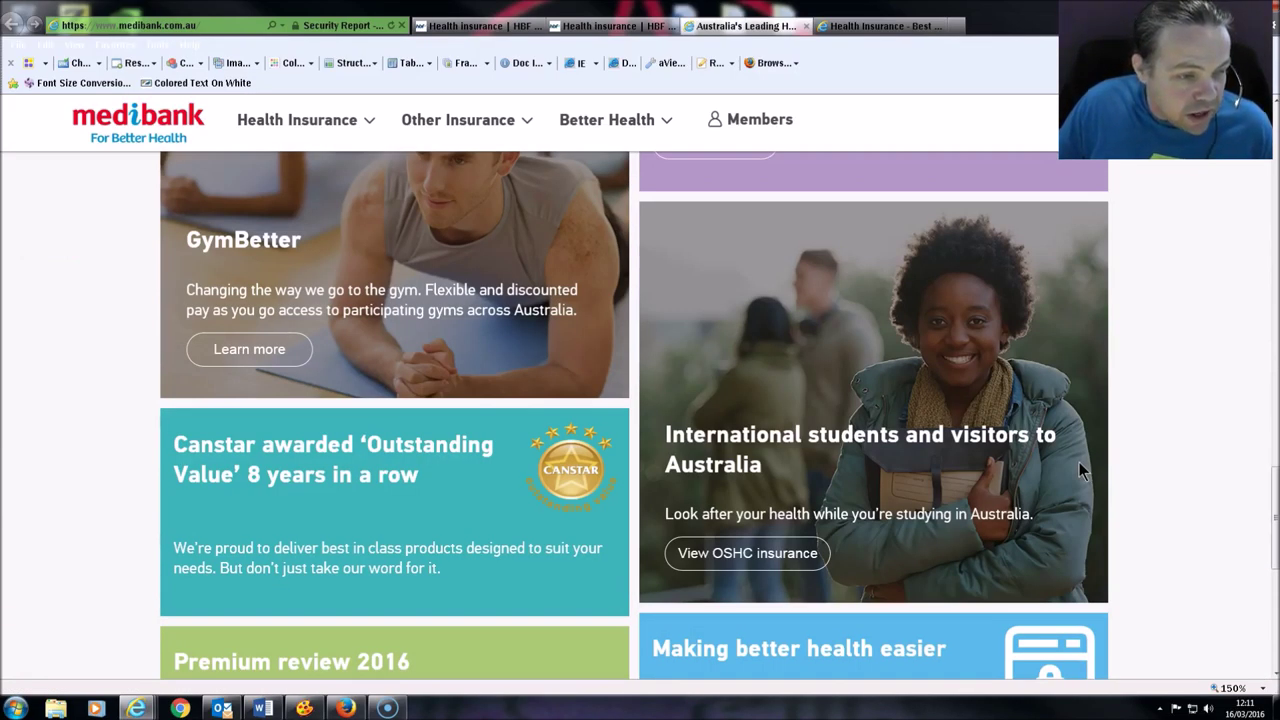
{"action": "scroll", "coordinate": [1078, 466], "scroll_direction": "down", "scroll_amount": 3}
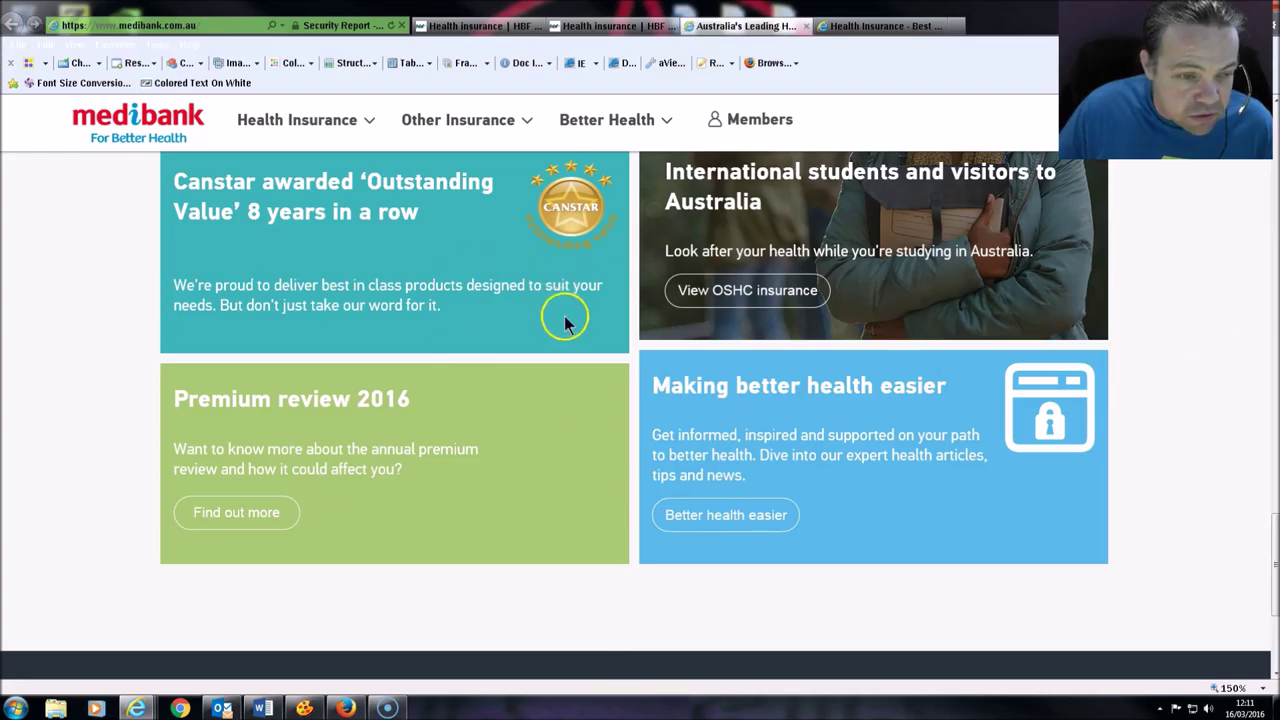
{"action": "scroll", "coordinate": [606, 414], "scroll_direction": "down", "scroll_amount": 3}
{"action": "scroll", "coordinate": [883, 514], "scroll_direction": "up", "scroll_amount": 7}
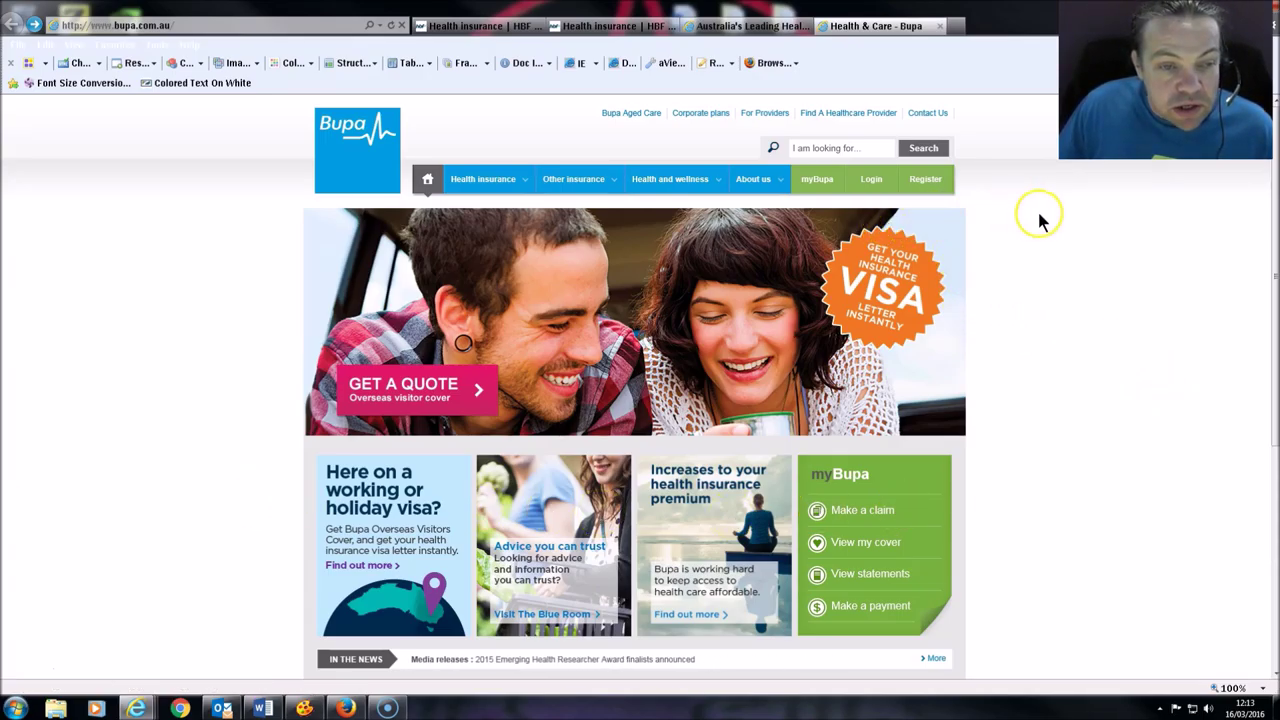
Step: Scroll to Bupa's footer links and enlarge them to 175% for a readability check
{"action": "mouse_move", "coordinate": [762, 178]}
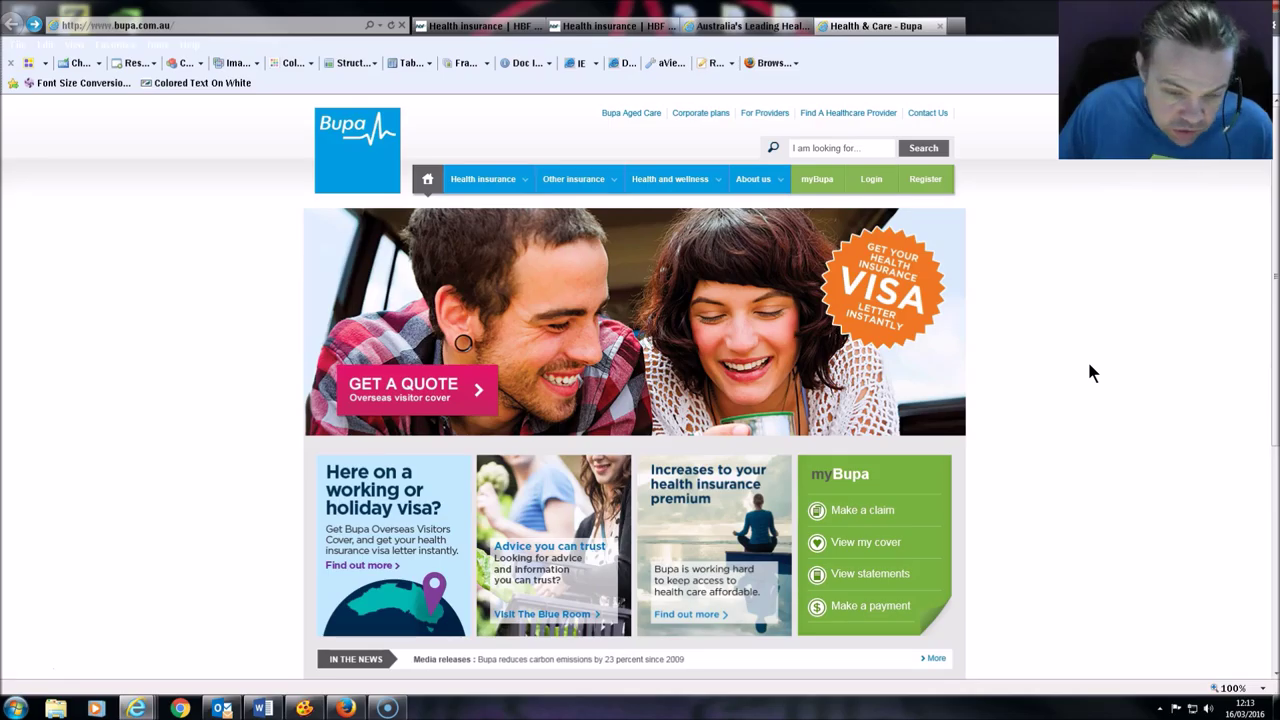
{"action": "scroll", "coordinate": [1020, 385], "scroll_direction": "down", "scroll_amount": 1}
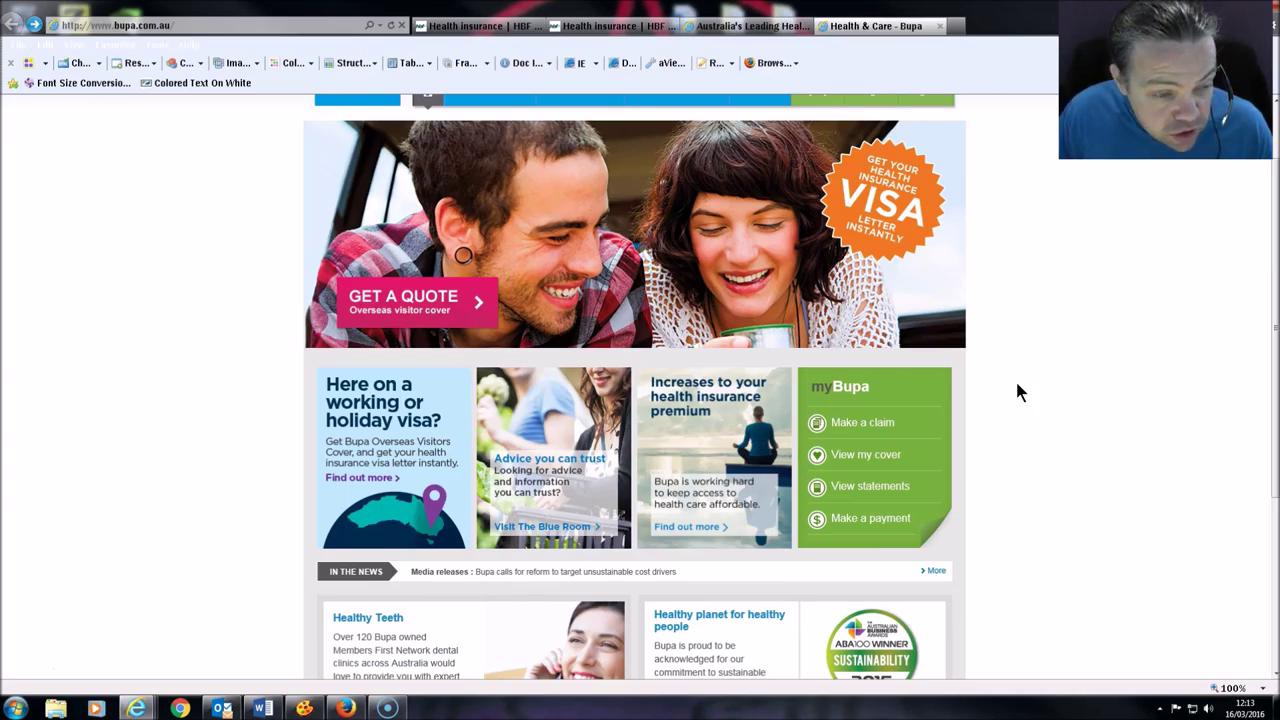
{"action": "scroll", "coordinate": [1017, 385], "scroll_direction": "down", "scroll_amount": 3}
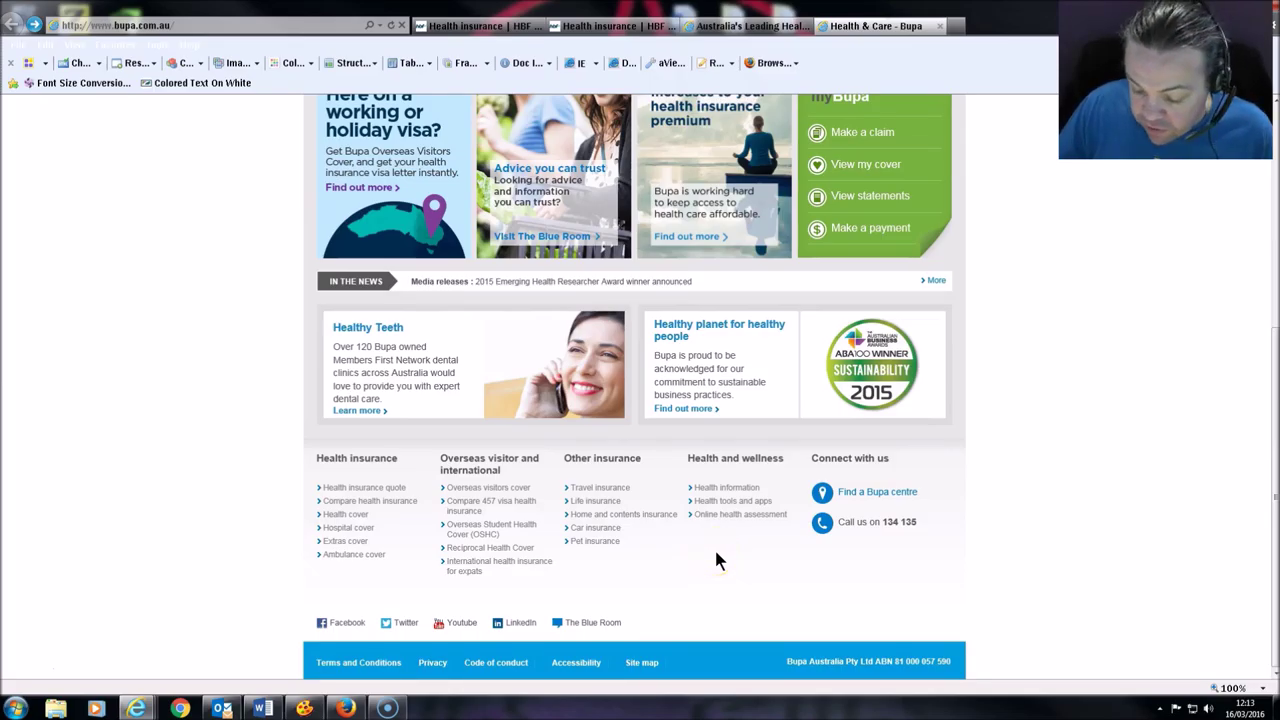
{"action": "scroll", "coordinate": [714, 560], "scroll_direction": "up", "scroll_amount": 3}
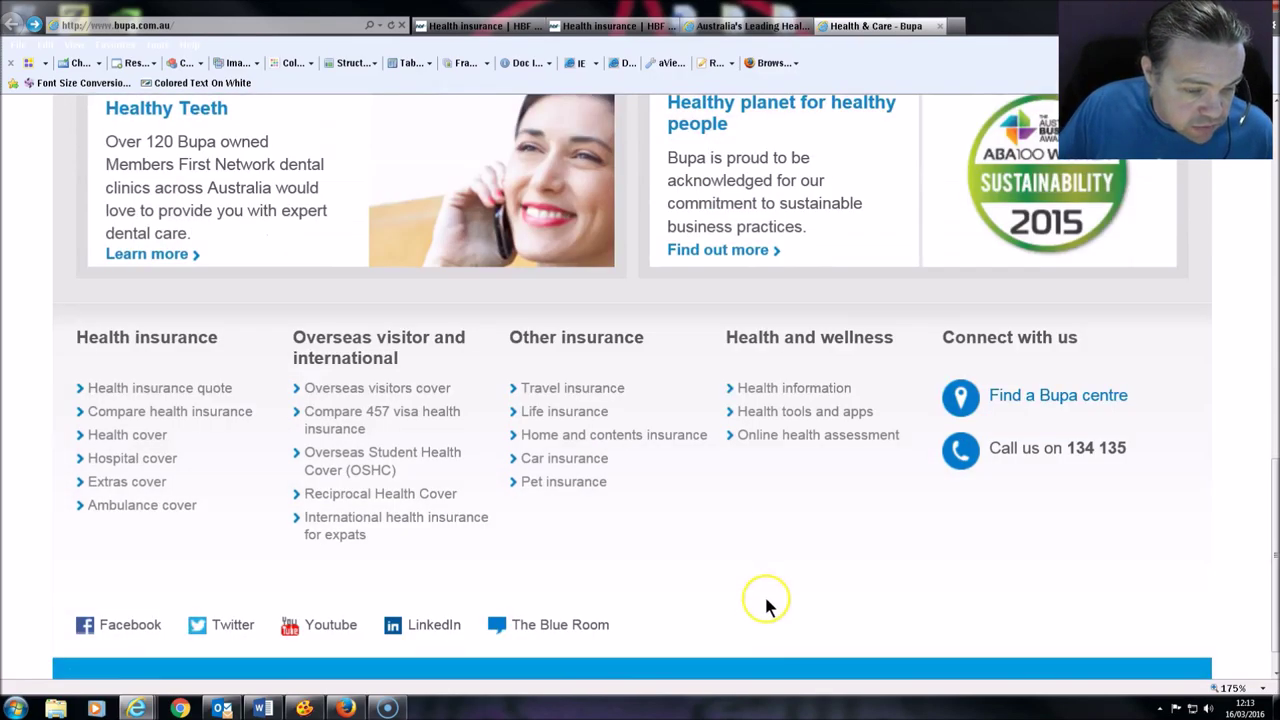
{"action": "scroll", "coordinate": [766, 606], "scroll_direction": "down", "scroll_amount": 1}
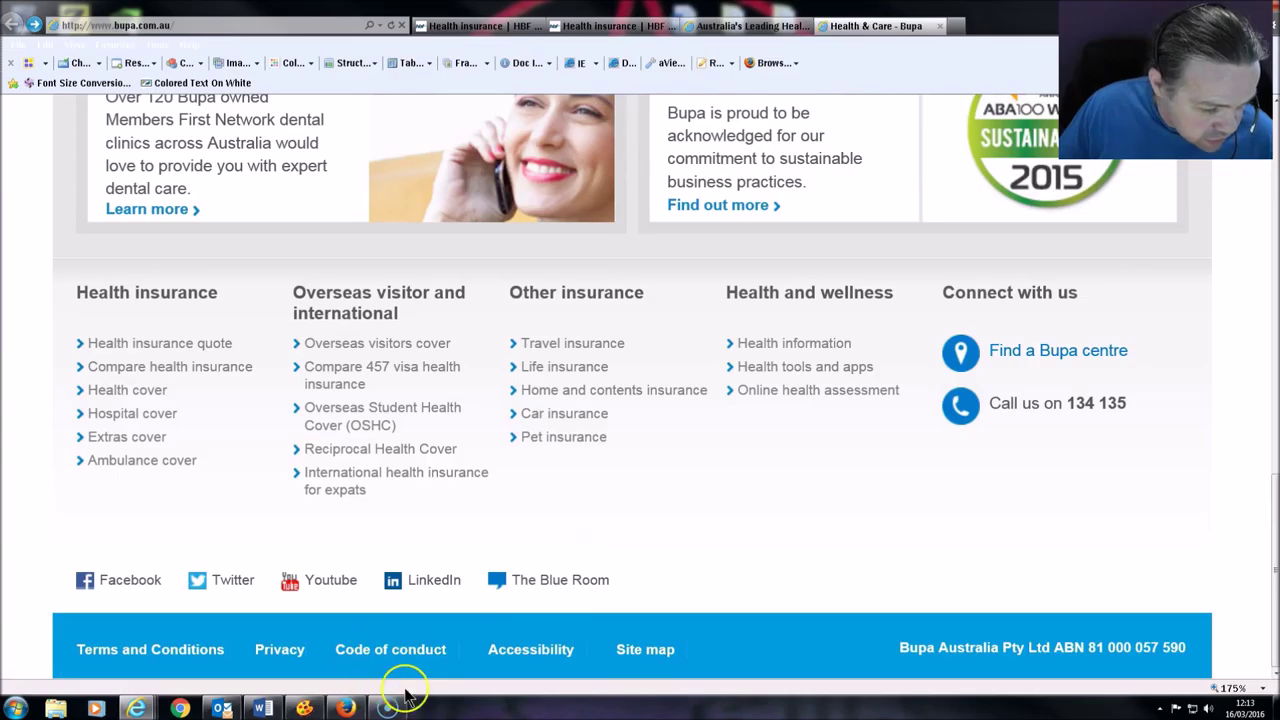
{"action": "left_click", "coordinate": [304, 707]}
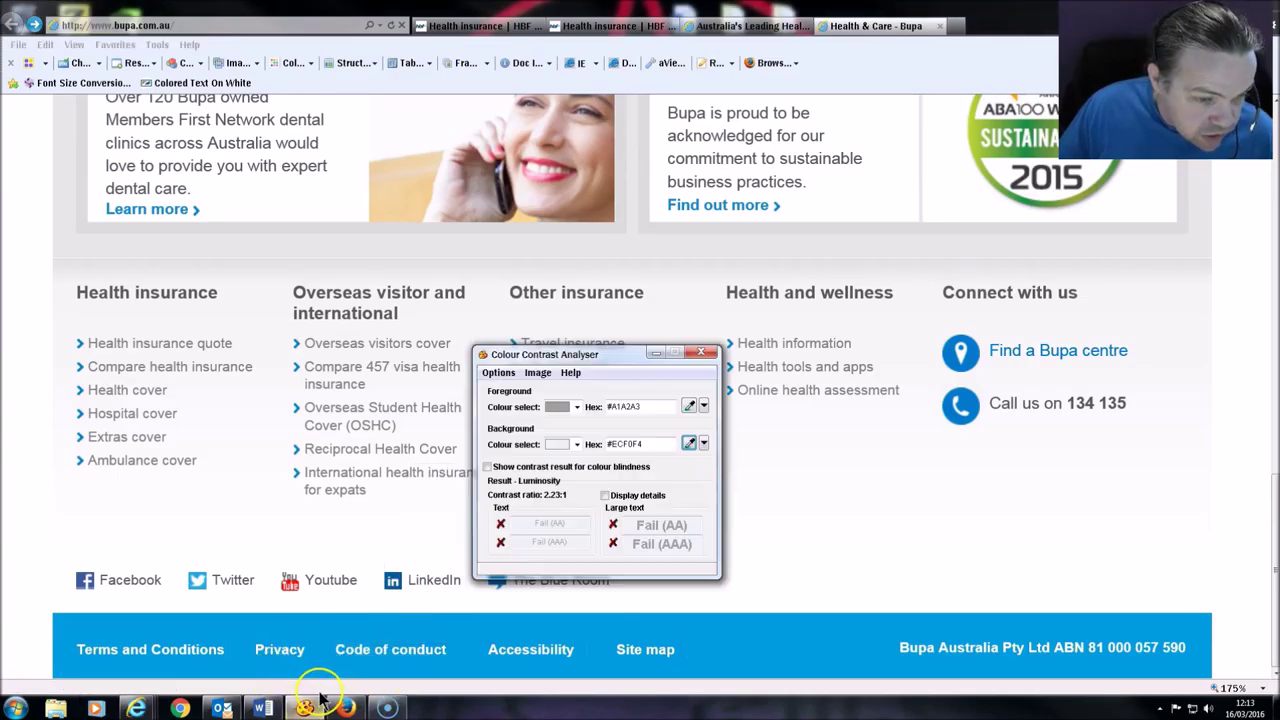
Step: Sample the grey '457' footer link text and its background: 3.59:1, passing AA for large text only
{"action": "left_click", "coordinate": [688, 406]}
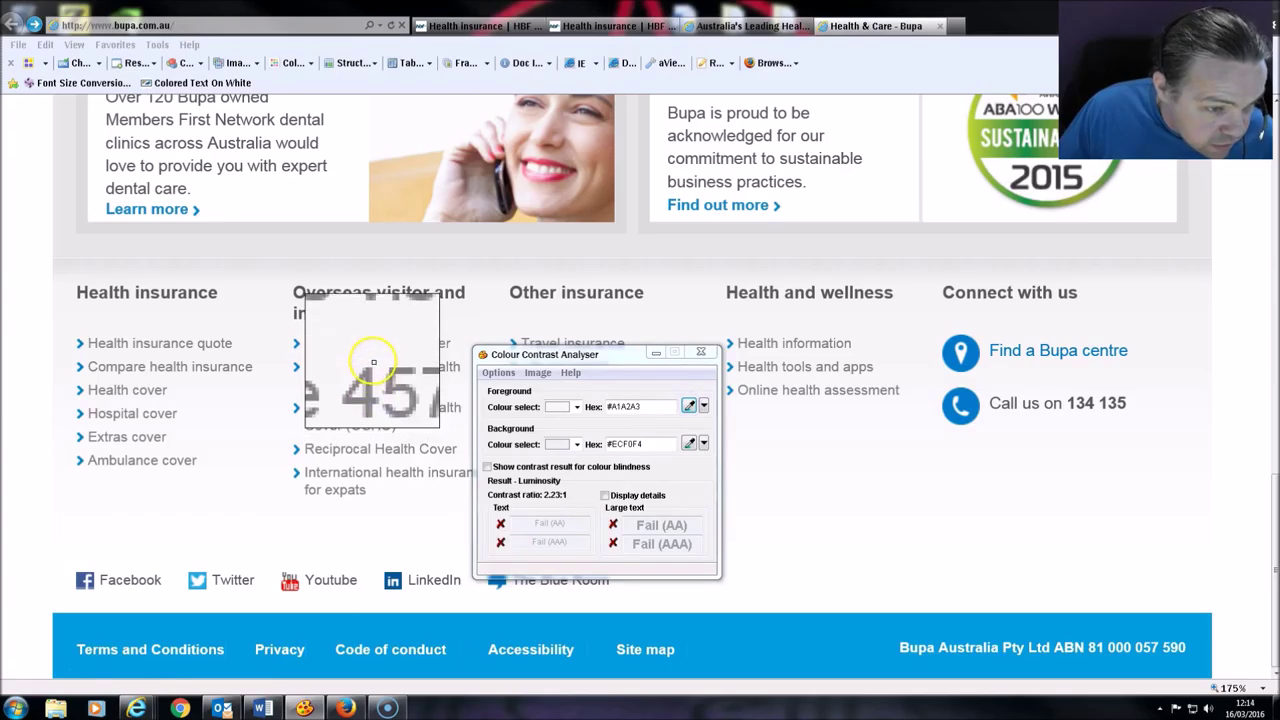
{"action": "left_click", "coordinate": [371, 364]}
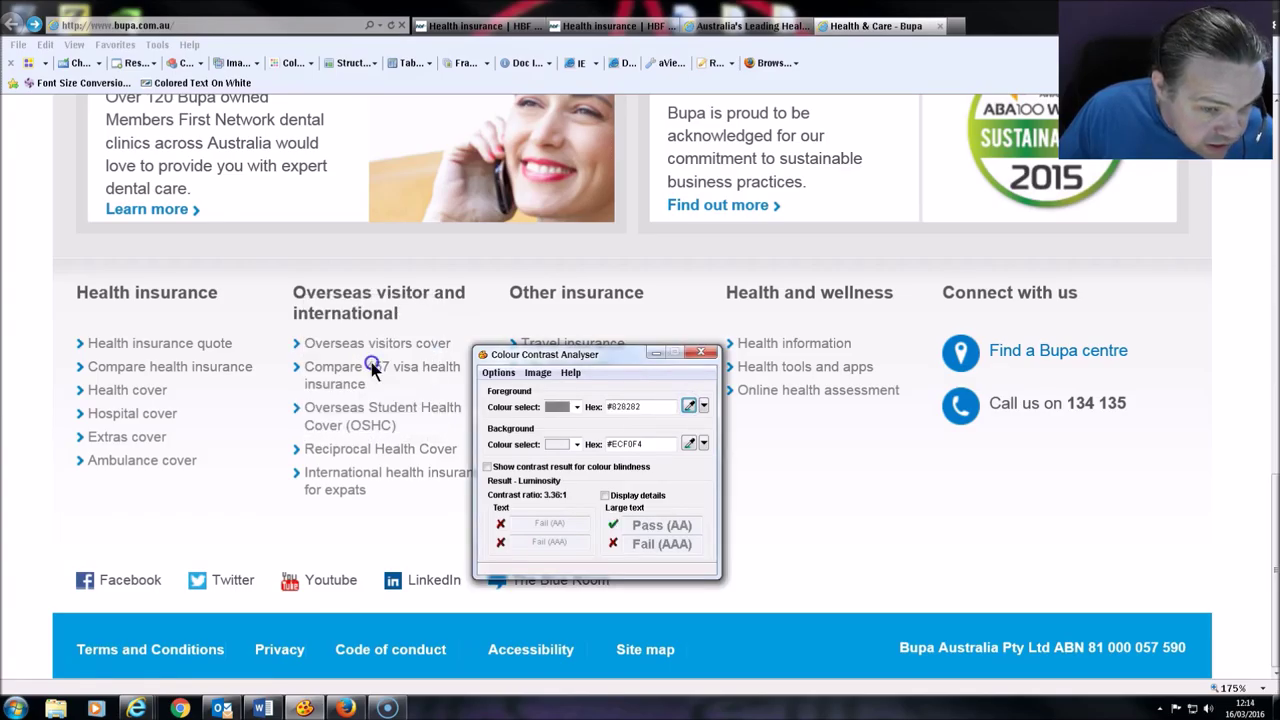
{"action": "left_click", "coordinate": [688, 443]}
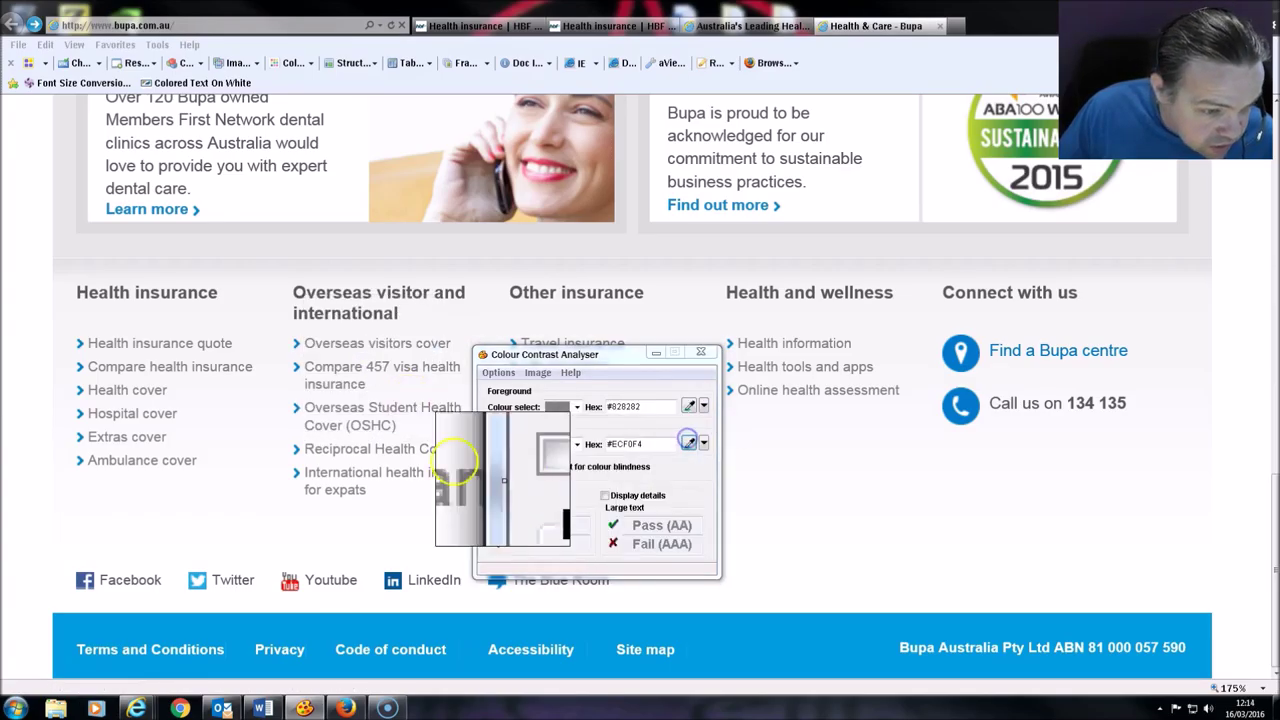
{"action": "left_click", "coordinate": [413, 385]}
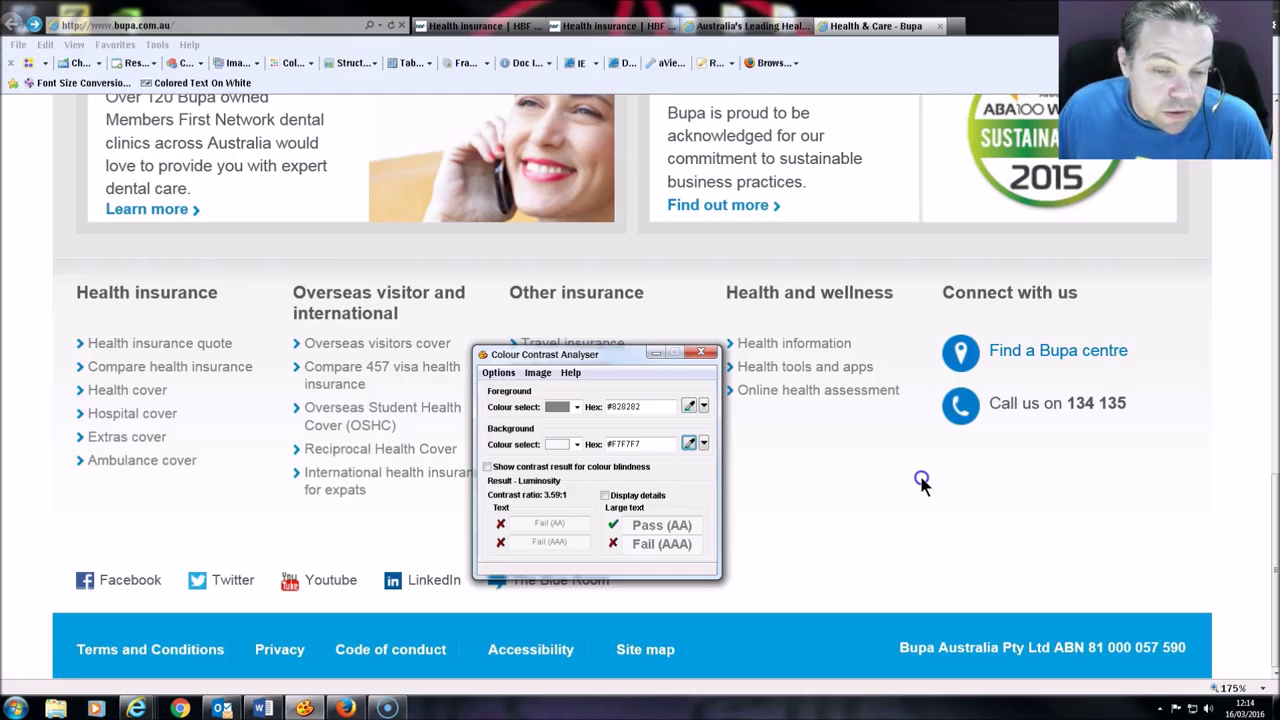
{"action": "left_click", "coordinate": [779, 485]}
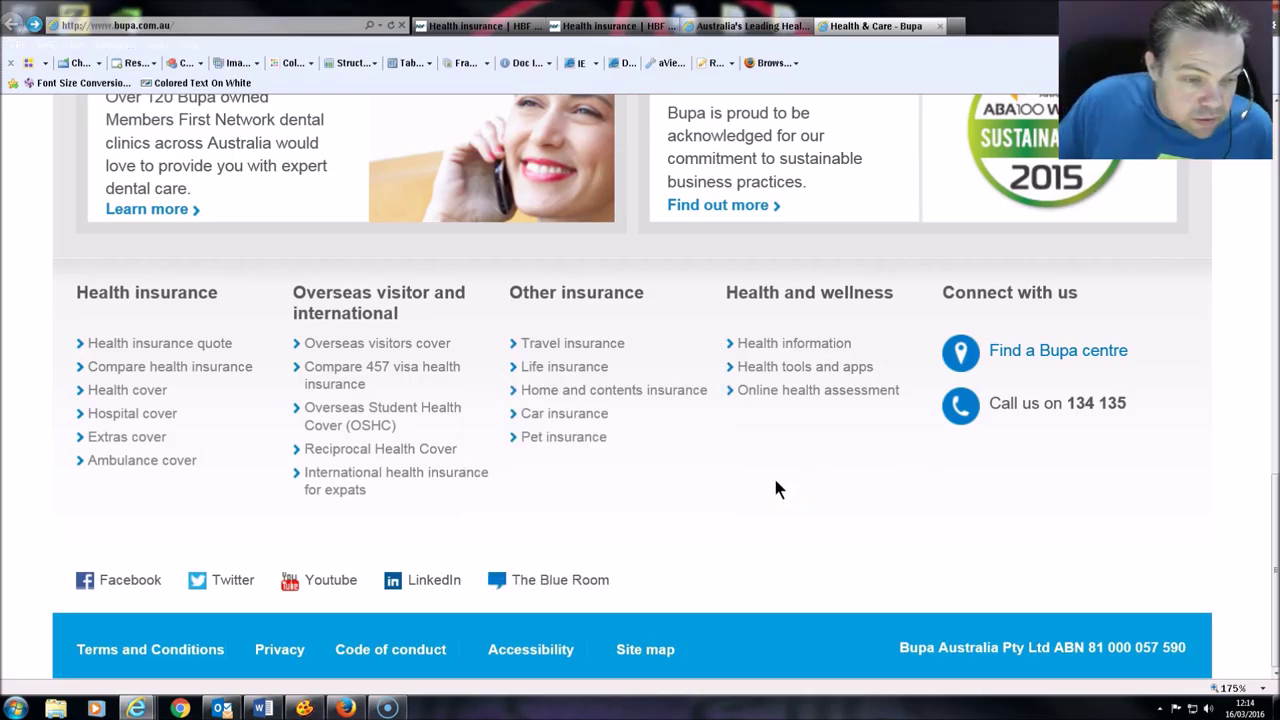